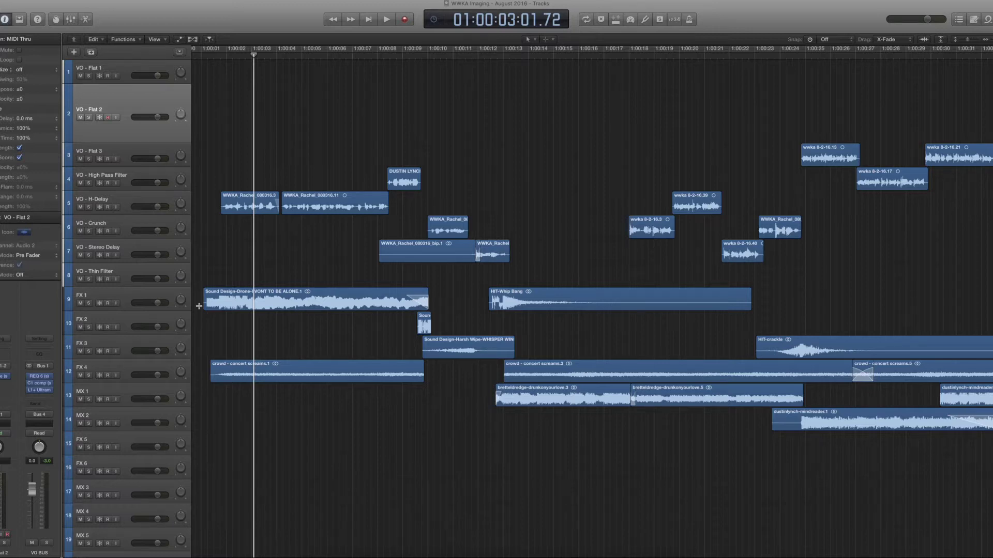
Select the VO - Flat 1 track and show the mixer together with a wider stretch of the arrangement.
key("super+Left")
key("super+Left")
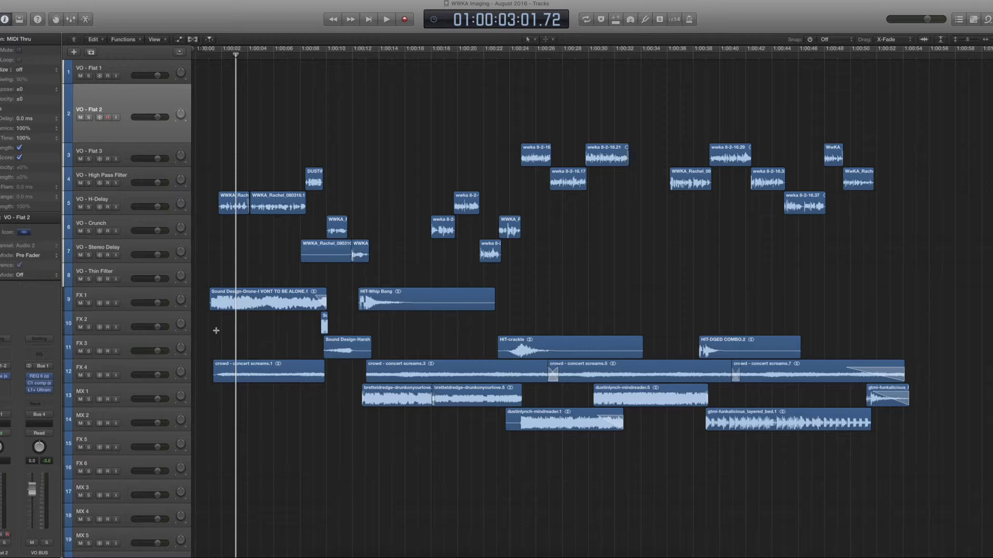
left_click(120, 71)
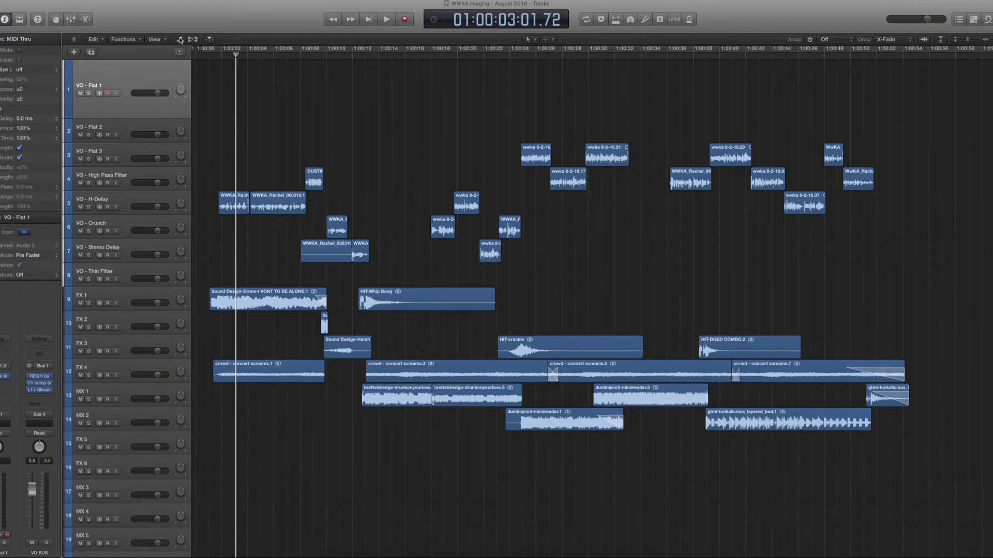
left_click(70, 19)
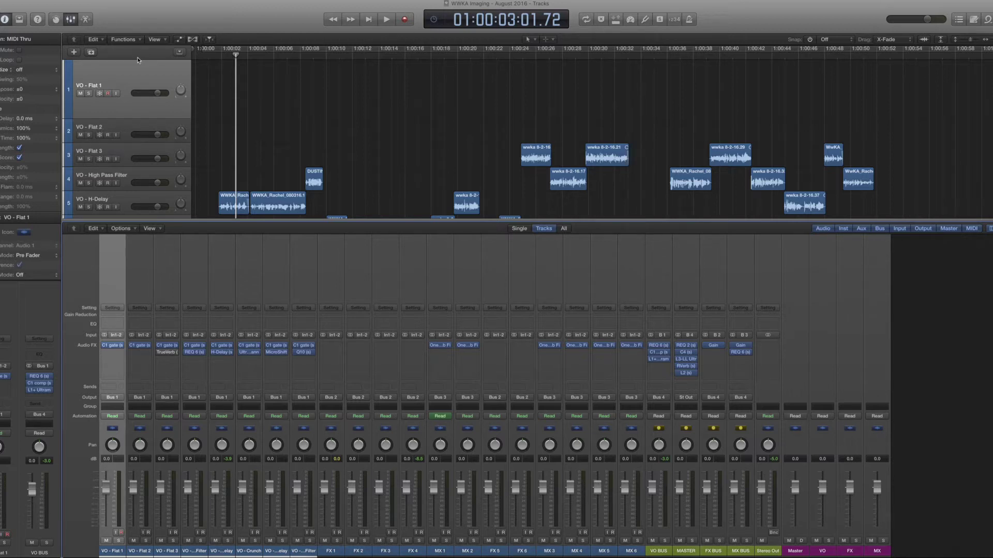
Copy the voice region wwka 8-2-16.71 from VO - Flat 3 to VO - Flat 1 at about 1:02:04.
scroll(706, 109, "right", 10)
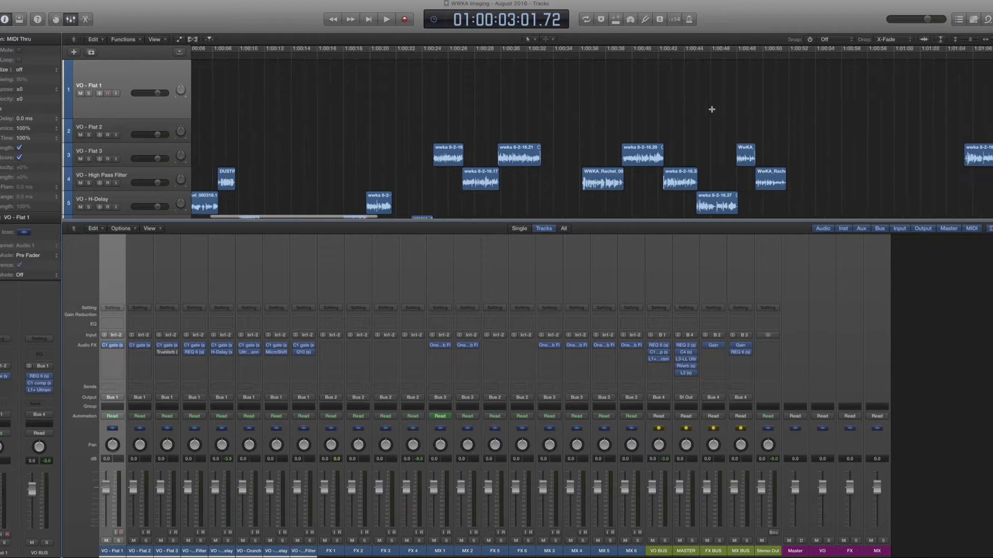
scroll(706, 109, "right", 15)
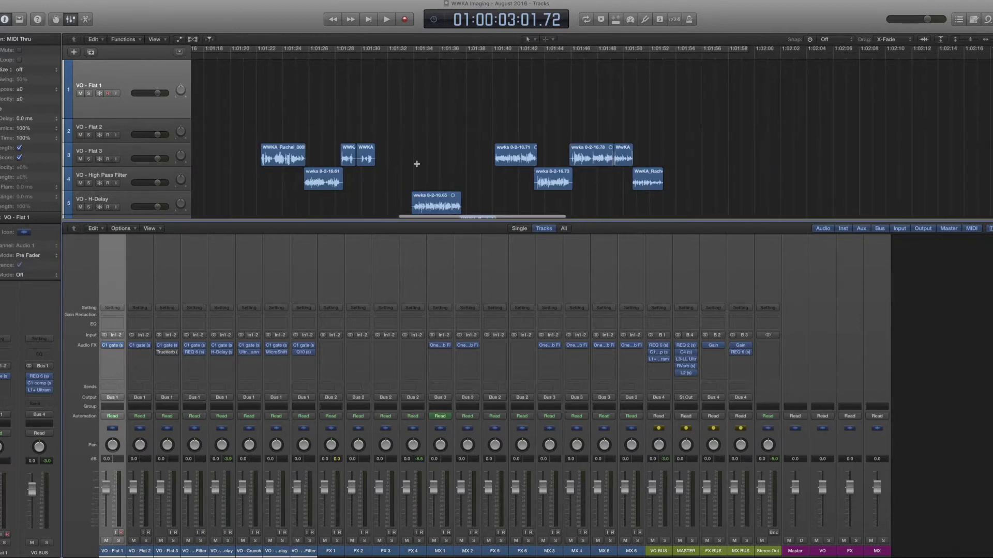
left_click(503, 149)
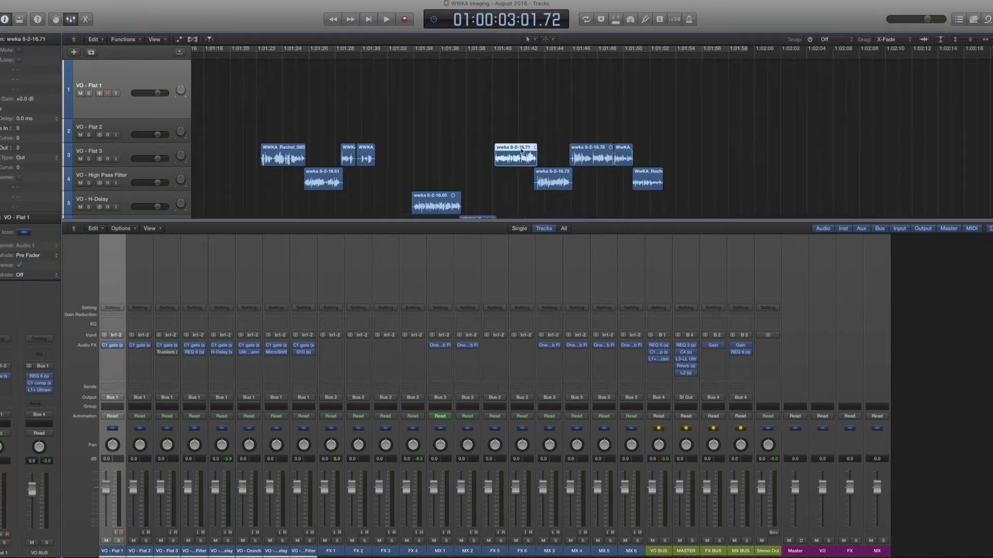
scroll(521, 151, "right", 1)
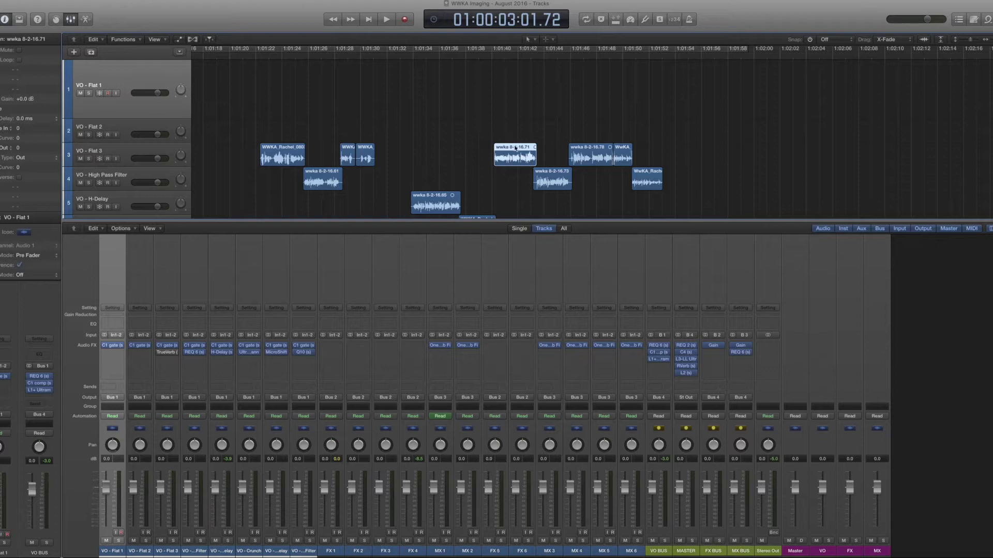
left_click_drag(515, 149, 836, 84)
Listen to the copied voice region on VO - Flat 1 without any added effect.
left_click(813, 117)
key("space")
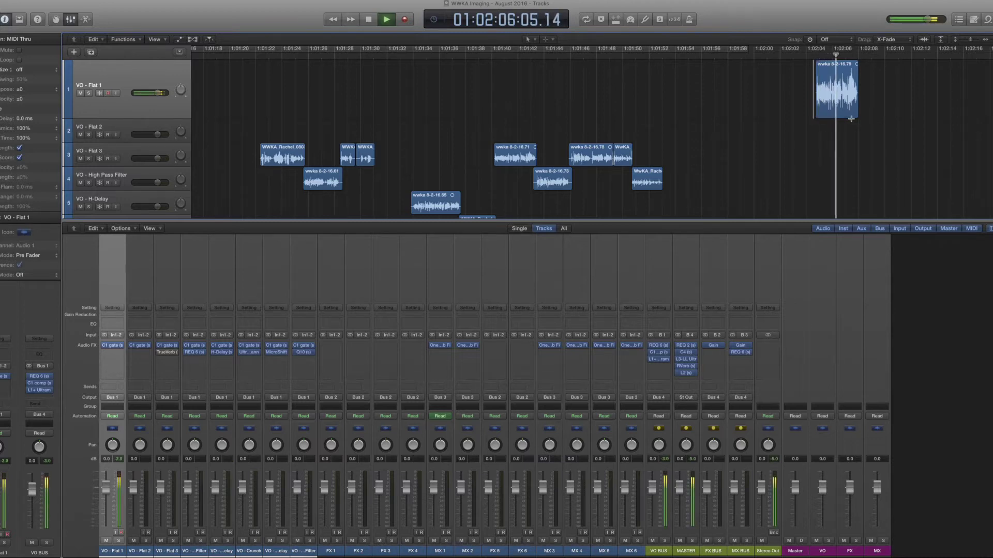
key("space")
left_click(846, 89)
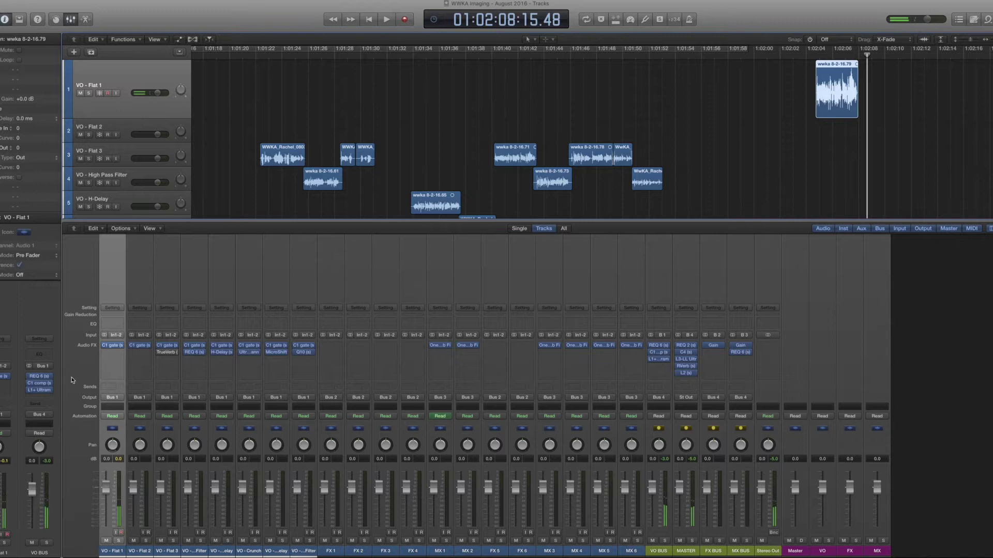
Insert the Sonic Charge Bitspeek Audio Unit on VO - Flat 1 after the C1 gate.
left_click(117, 358)
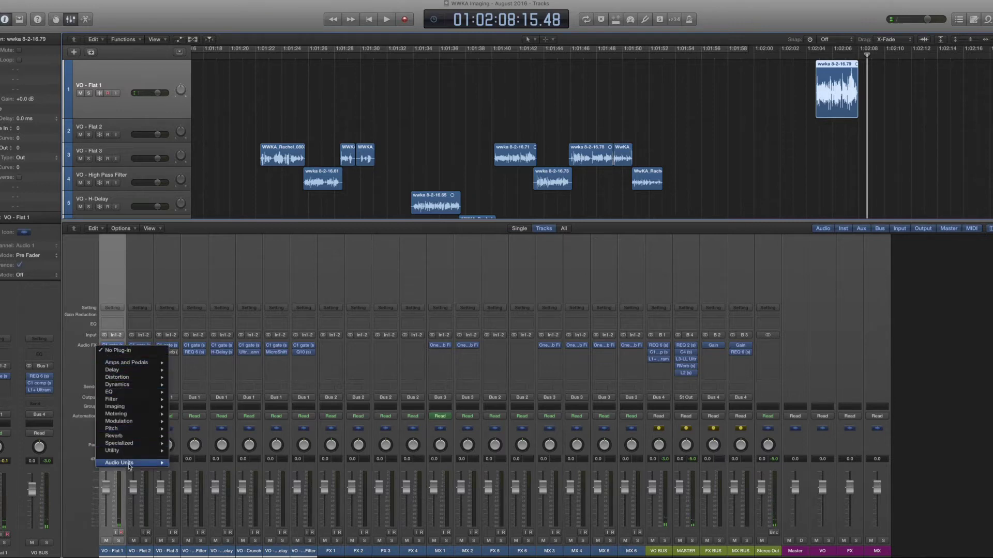
mouse_move(155, 463)
mouse_move(226, 472)
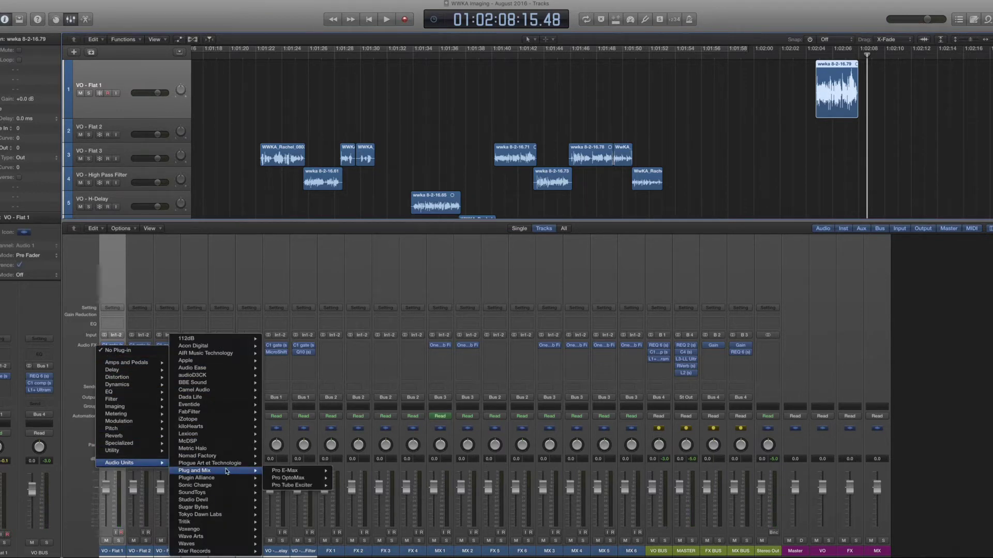
mouse_move(226, 489)
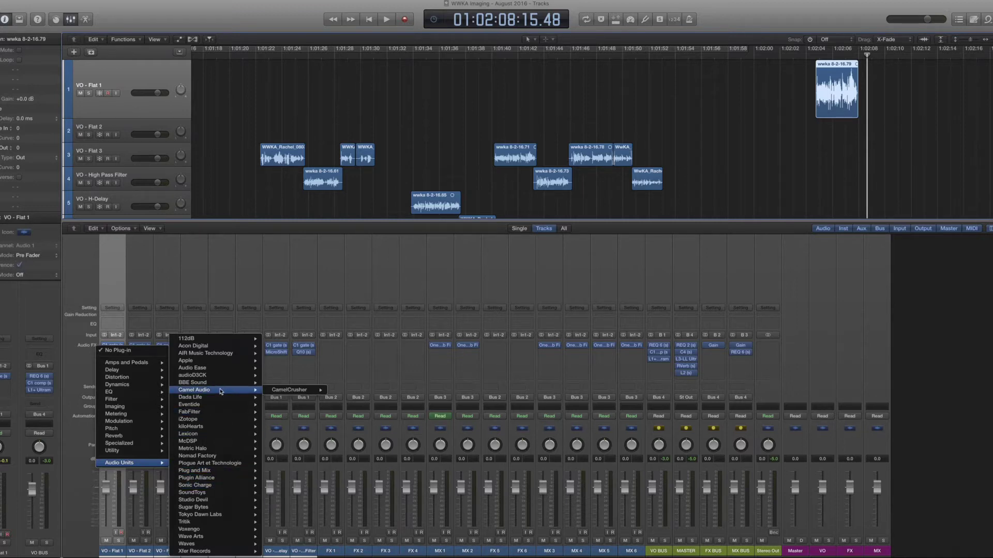
mouse_move(231, 372)
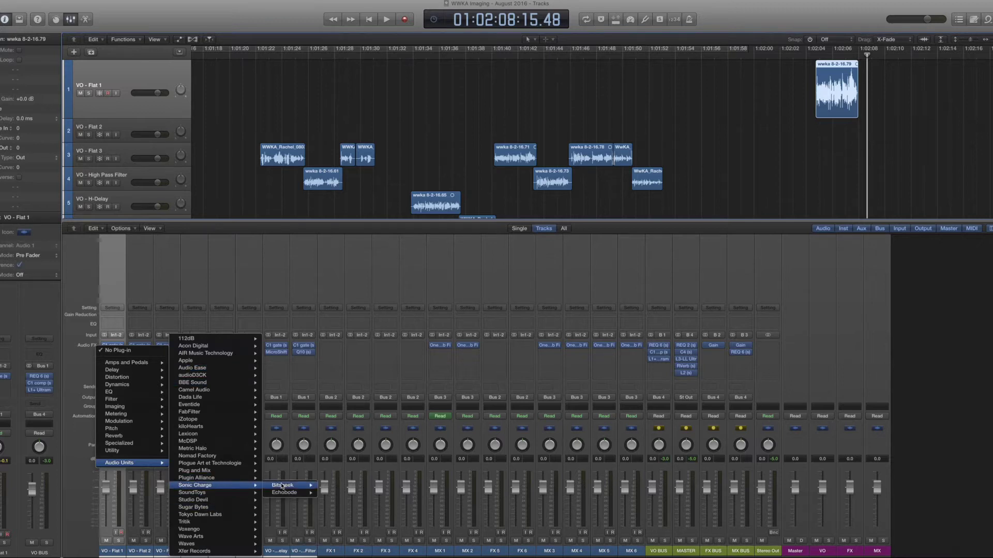
left_click(282, 486)
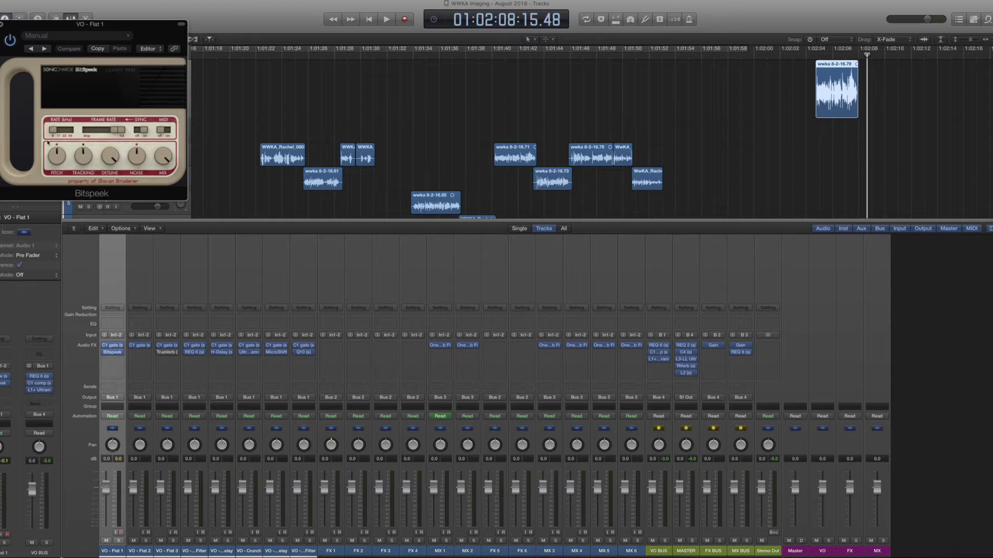
Raise Bitspeek's Rate to its maximum and set Detune to about 378 ct while playing the copied region.
left_click_drag(54, 134, 118, 129)
left_click(811, 118)
key("space")
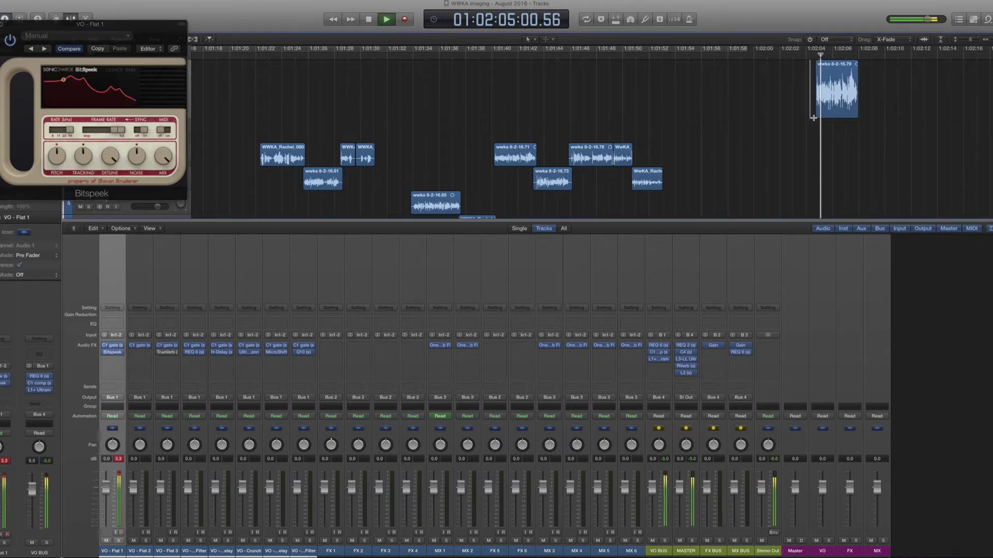
left_click(95, 191)
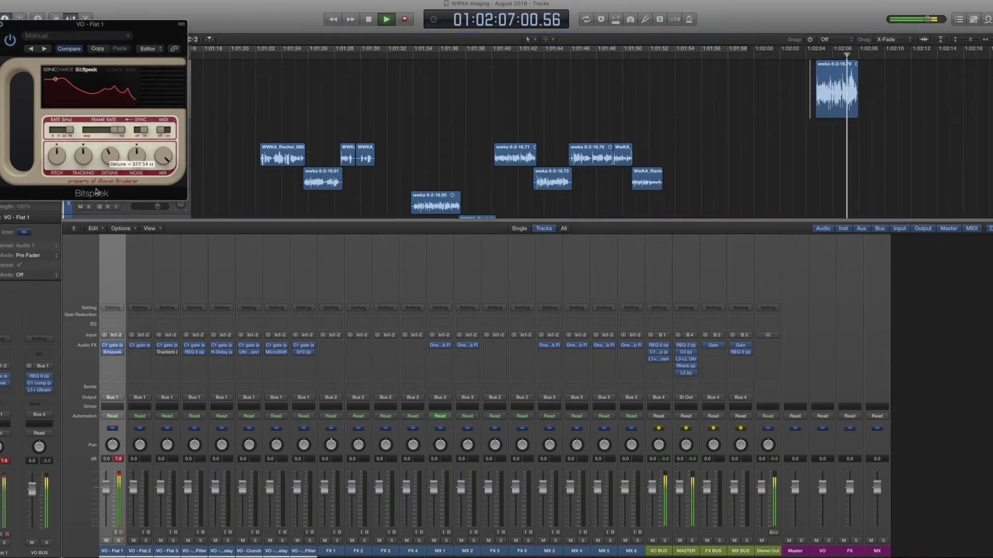
key("space")
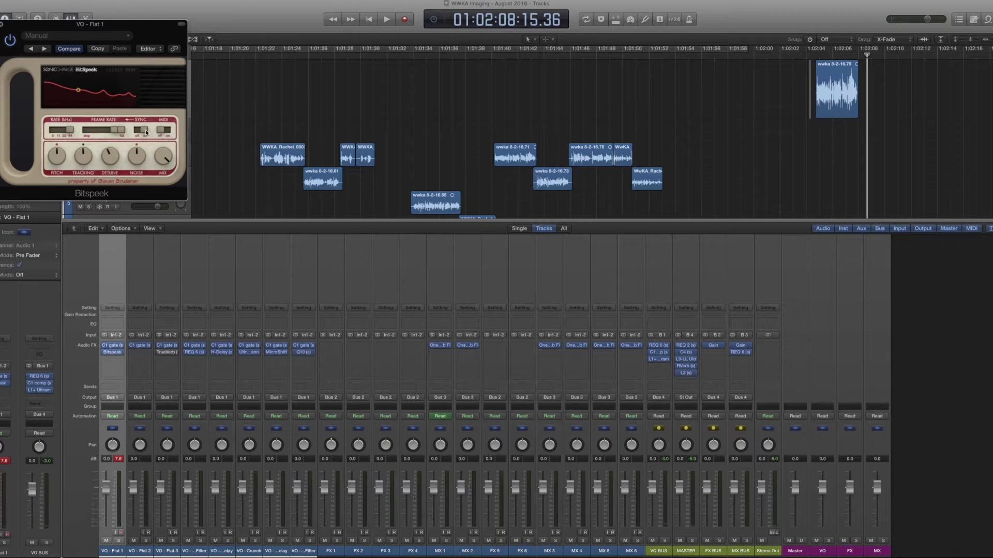
Try several Bitspeek frame rates while playing the region, and set Frame Rate to 1/16T.
left_click_drag(119, 130, 51, 136)
key("space")
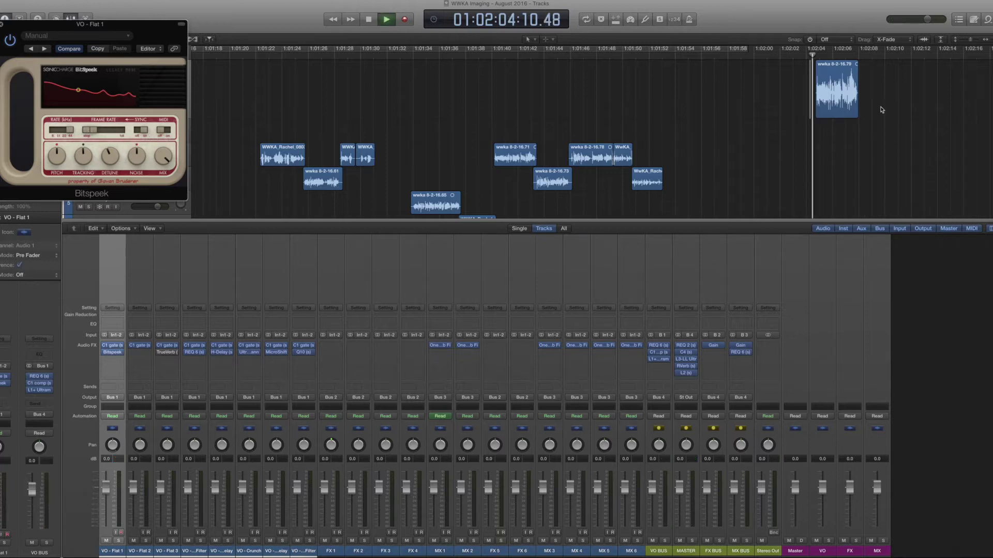
key("space")
left_click_drag(90, 130, 106, 131)
key("space")
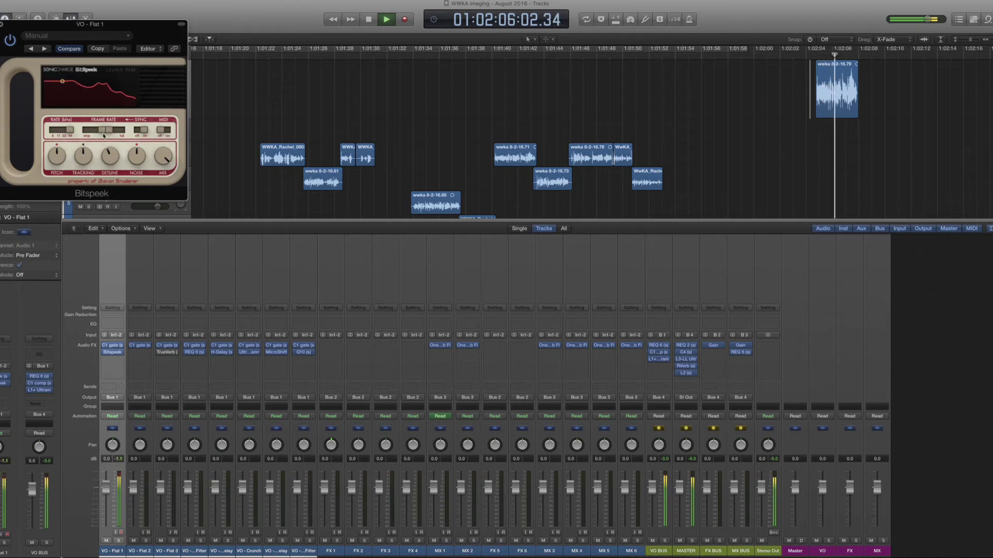
key("space")
left_click_drag(111, 133, 115, 131)
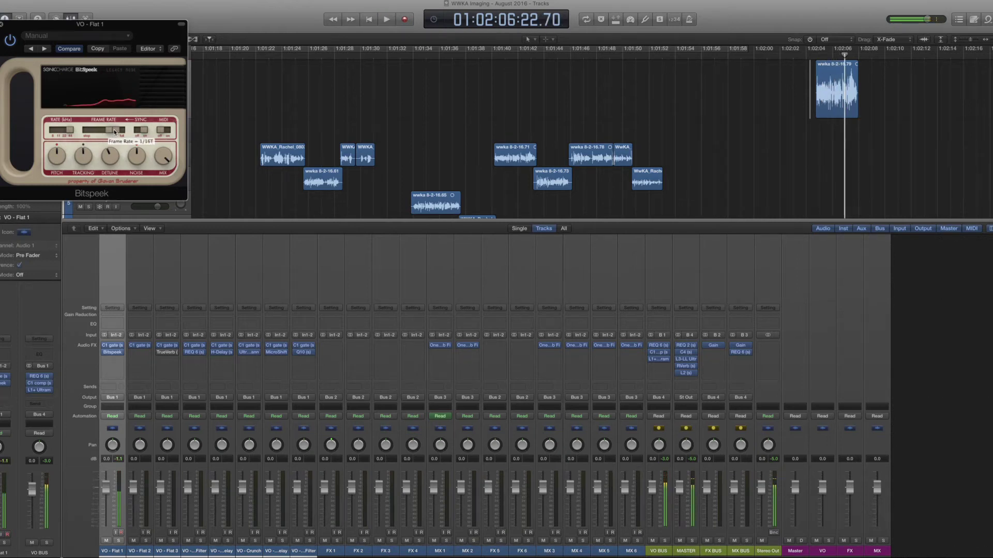
mouse_move(114, 132)
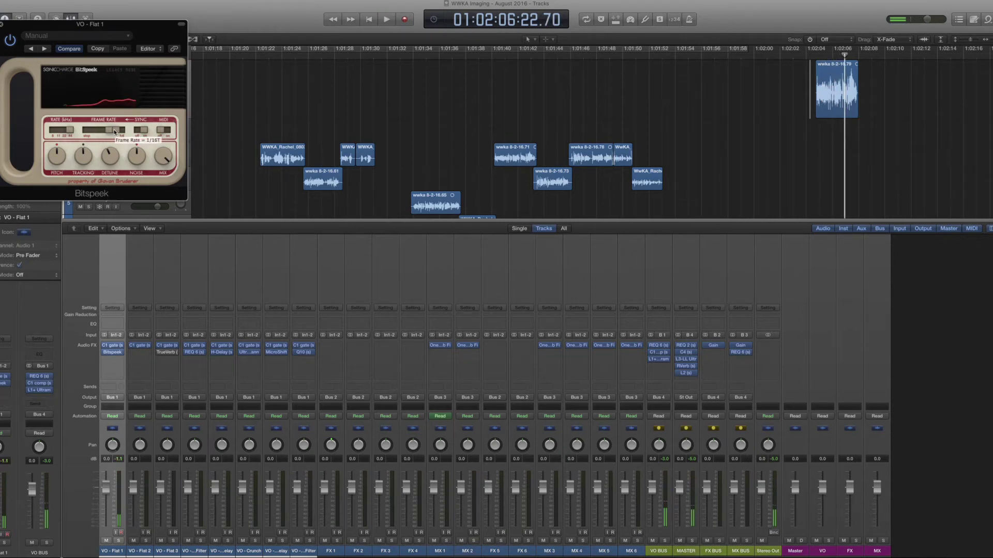
Bounce the copied voice region in place onto the selected VO - Flat 2 track, deleting the source, with normalizing off.
left_click(835, 74)
left_click_drag(125, 35, 571, 53)
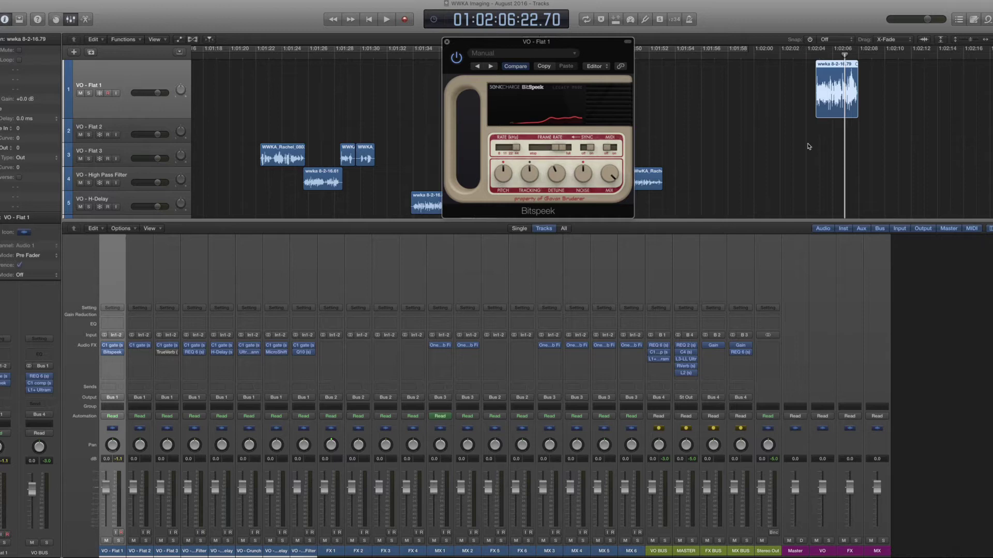
left_click(162, 128)
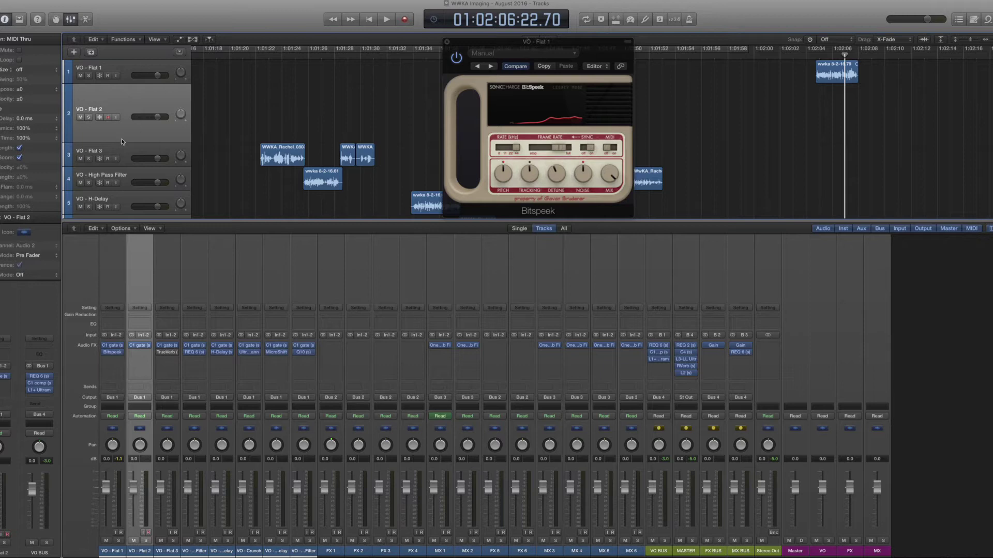
right_click(837, 65)
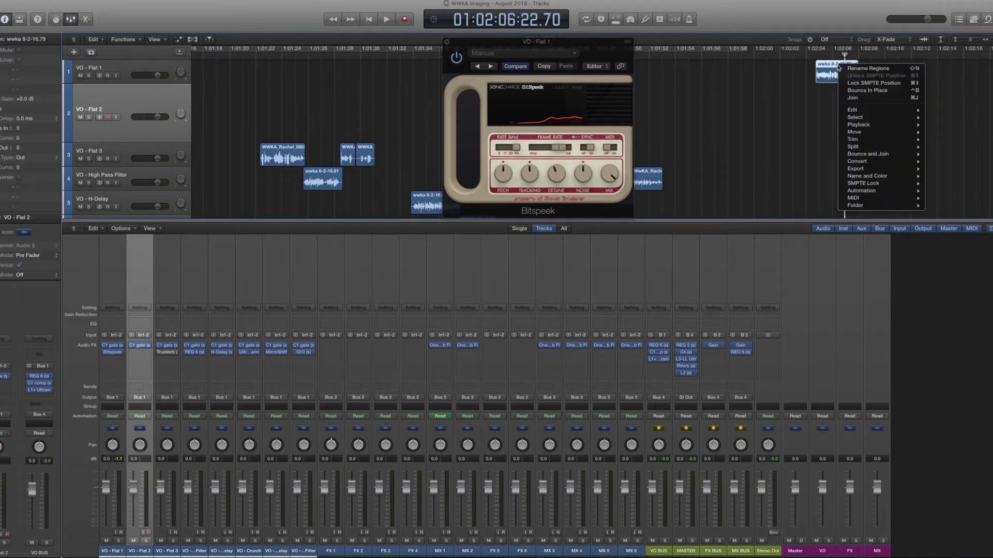
left_click(879, 91)
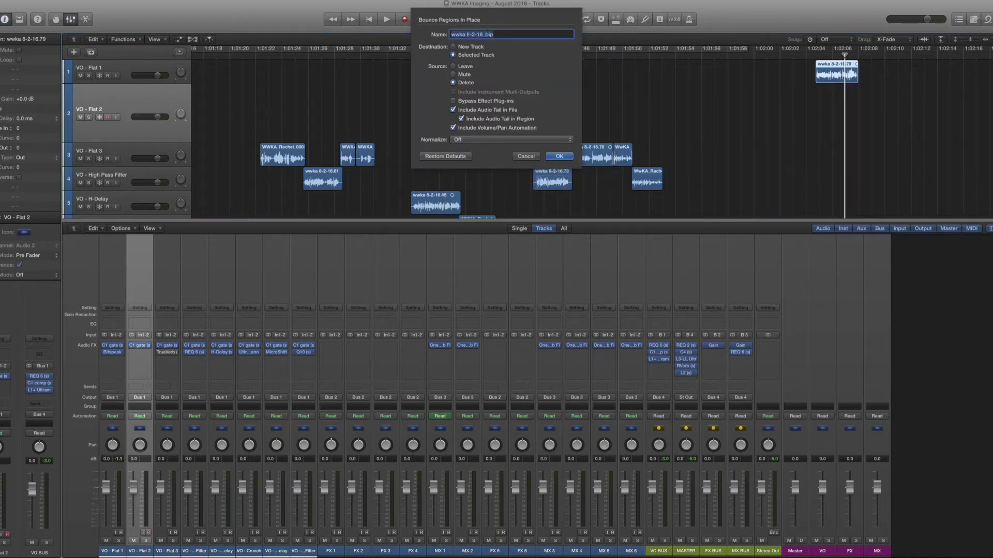
left_click(560, 156)
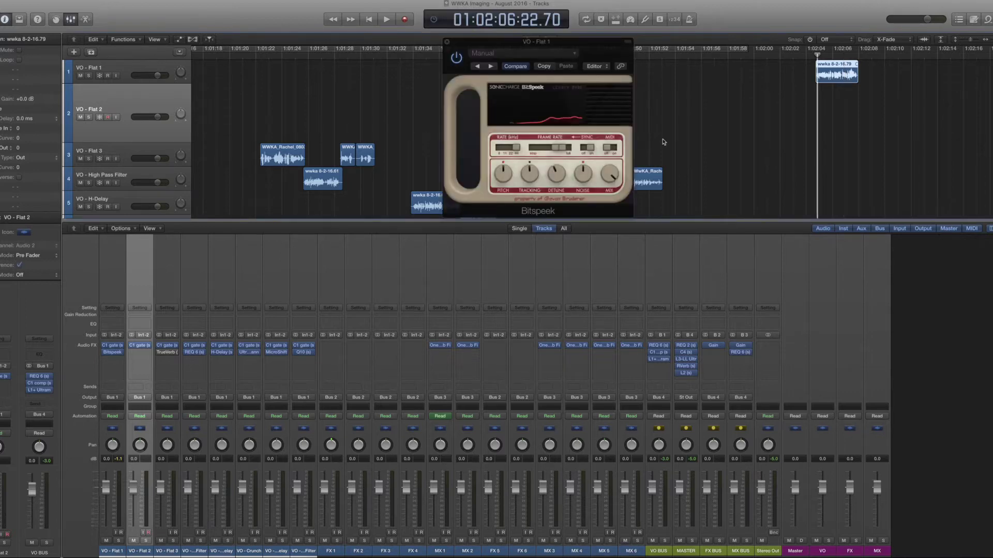
Listen to the bounced voice region on VO - Flat 2.
left_click(811, 132)
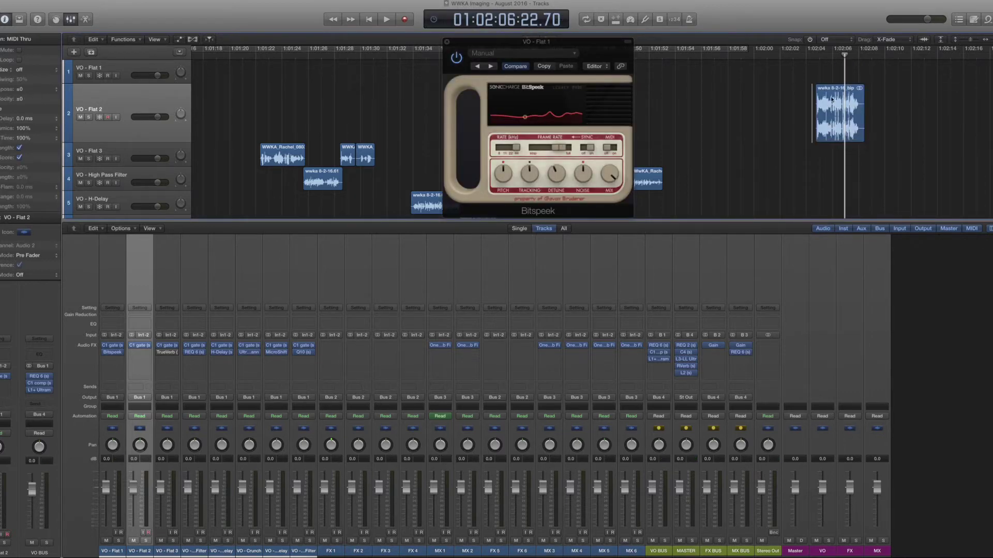
key("space")
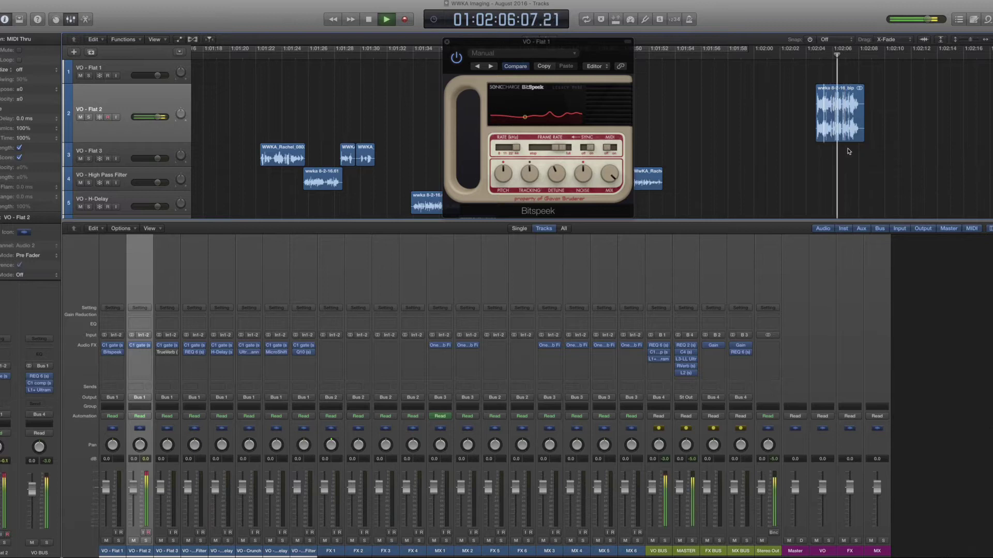
key("space")
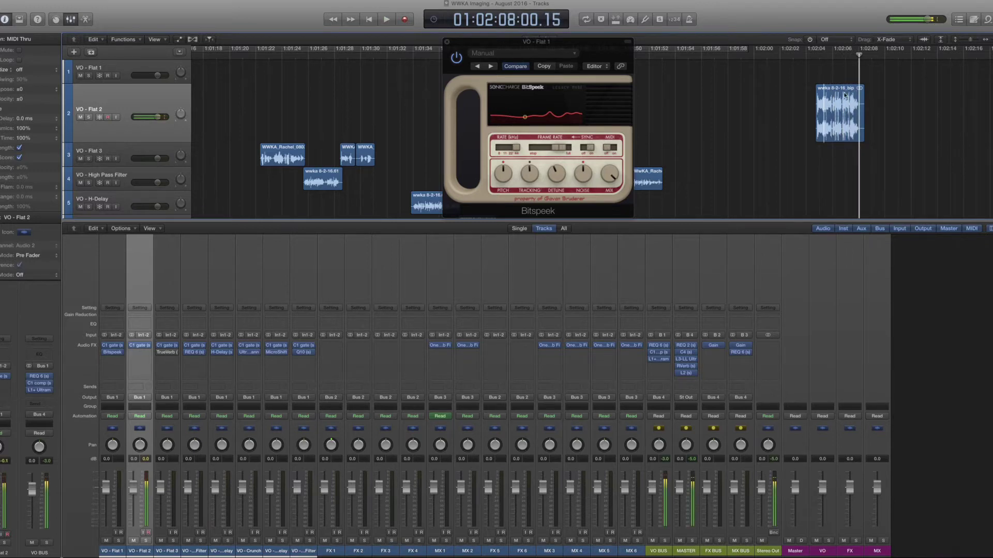
Delete the bounced region from VO - Flat 2 and remove the Bitspeek plug-in from VO - Flat 1.
left_click(838, 94)
key("Delete")
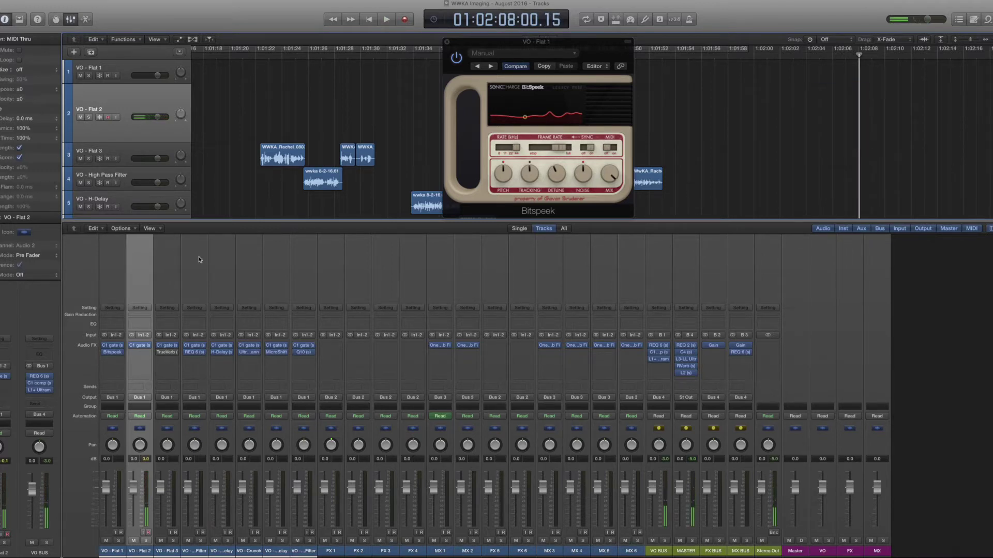
left_click(123, 68)
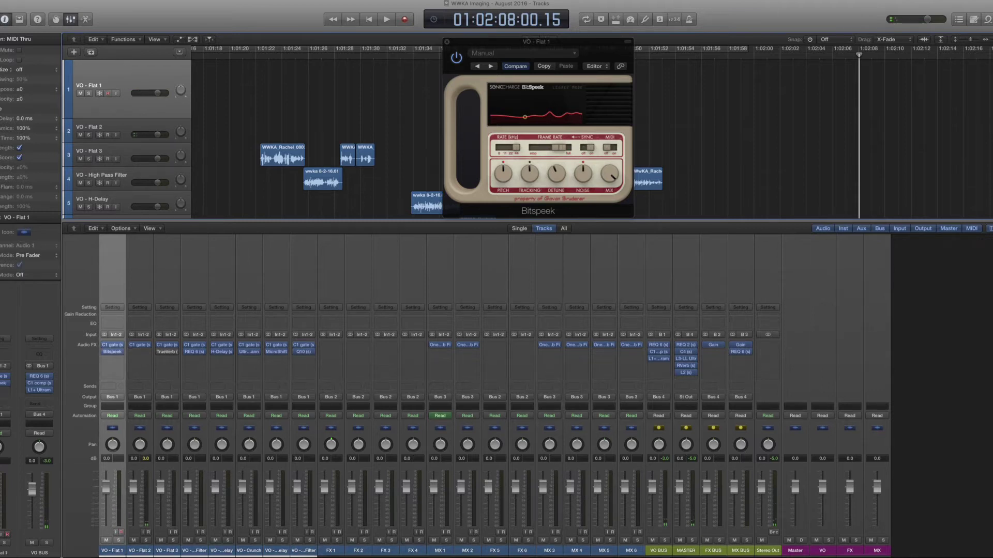
left_click(8, 384)
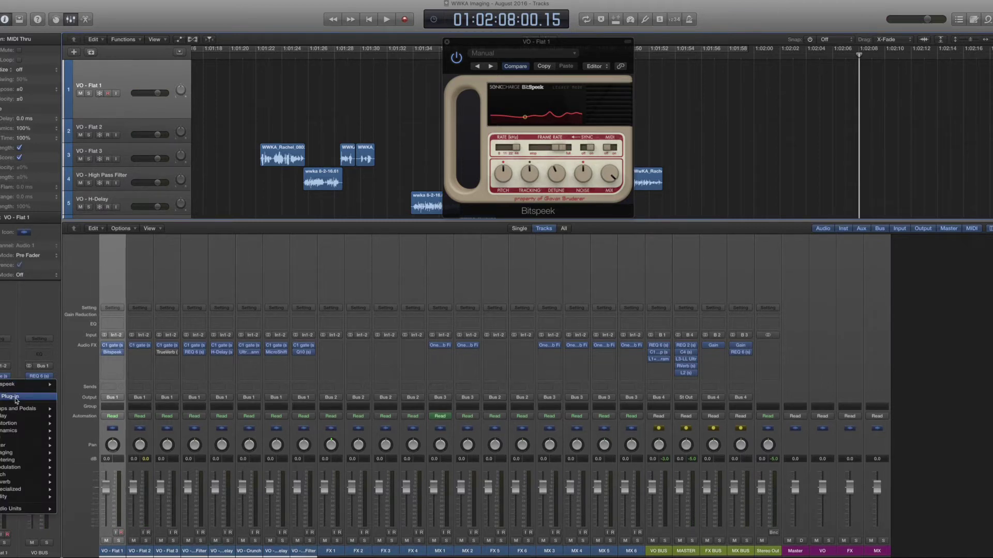
left_click(14, 397)
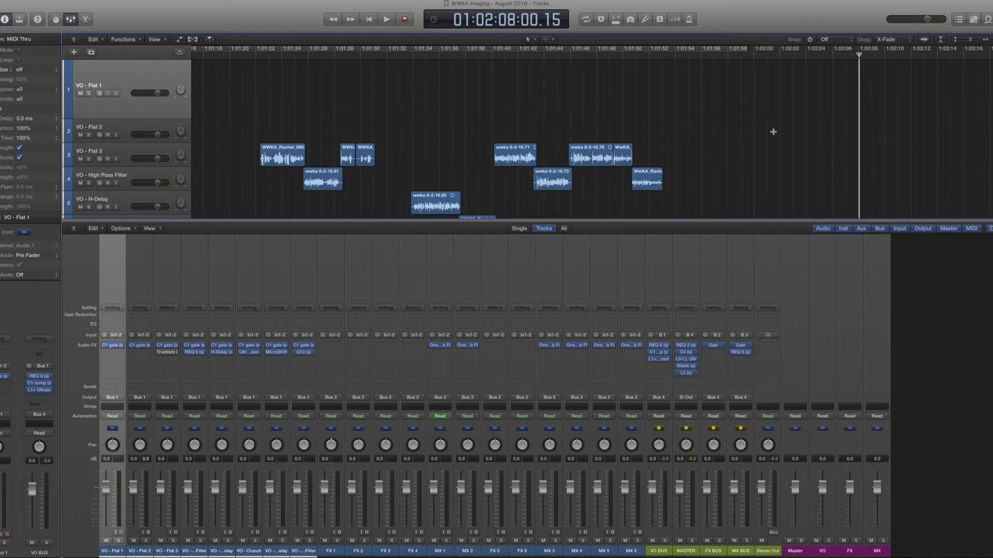
scroll(742, 148, "left", 3)
scroll(743, 148, "left", 5)
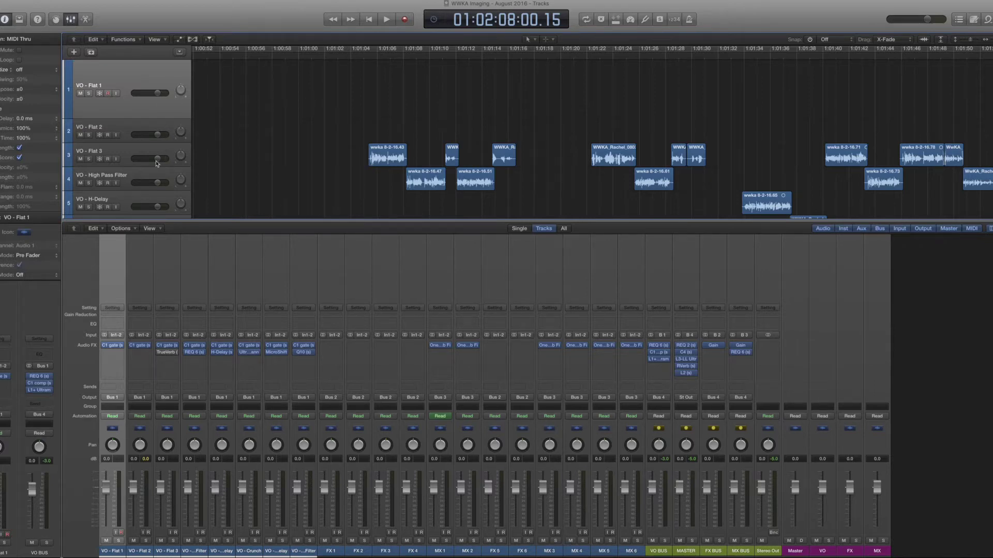
left_click(361, 157)
scroll(532, 137, "right", 10)
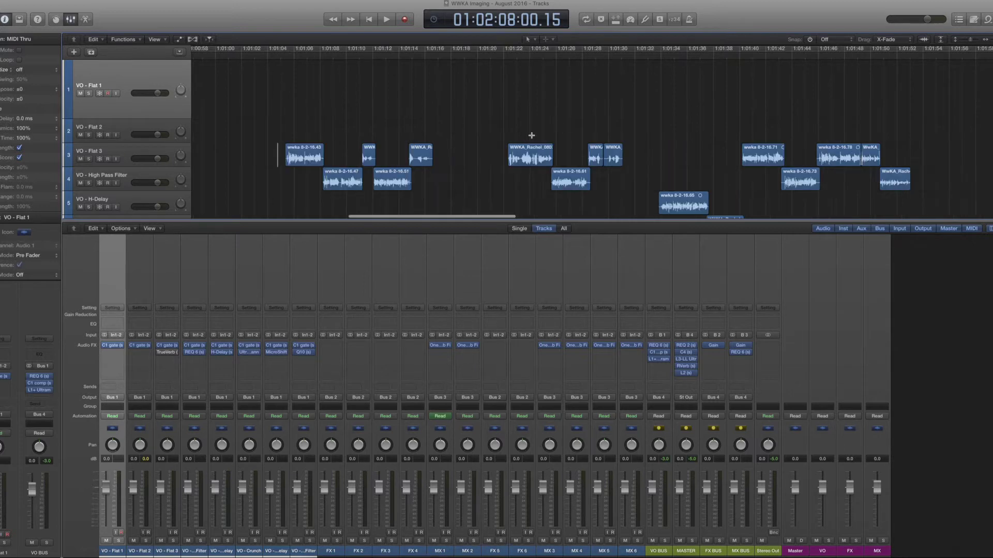
Copy the wwka 8-2-16.78 region along VO - Flat 3 to about 01:02:04, play the copy, and delete it.
left_click(384, 153)
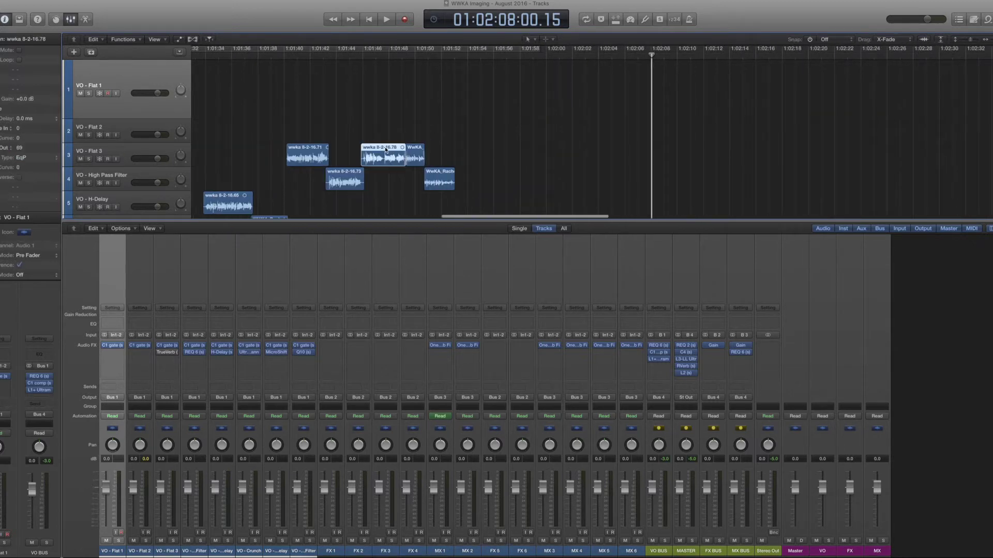
left_click_drag(386, 150, 626, 162)
key("shift+space")
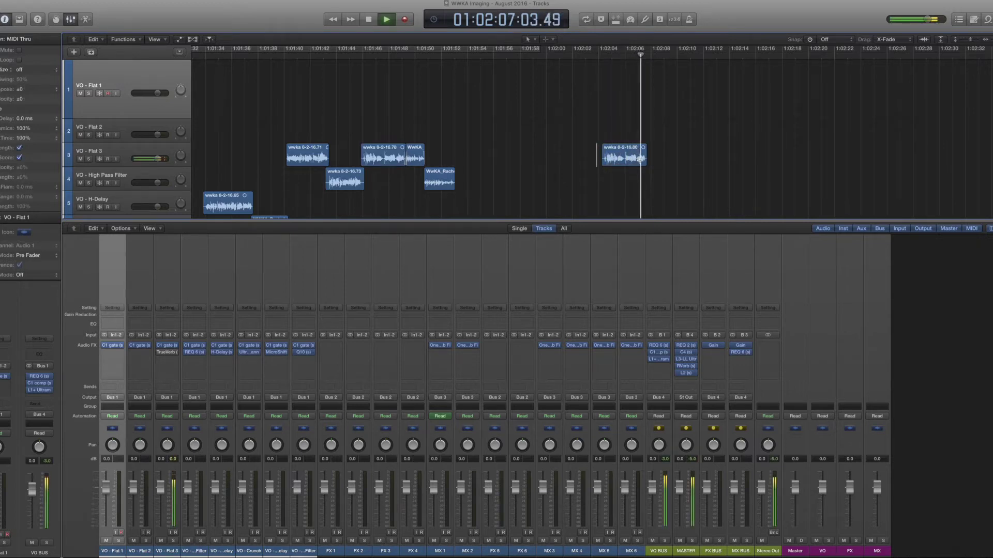
key("space")
left_click(641, 155)
key("Delete")
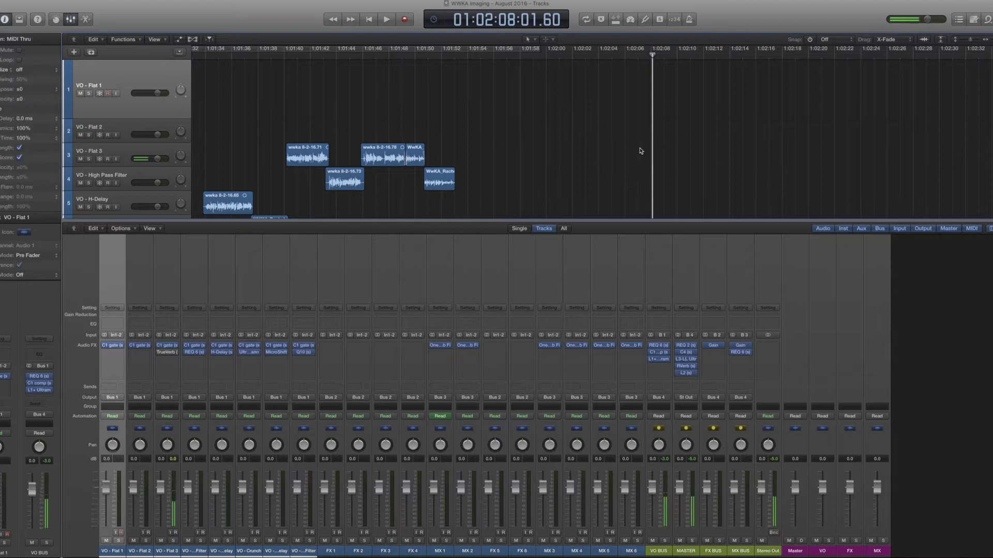
Examine the C1 gate plug-in settings on the VO - Flat 1 channel, and close the plug-in window.
mouse_move(121, 347)
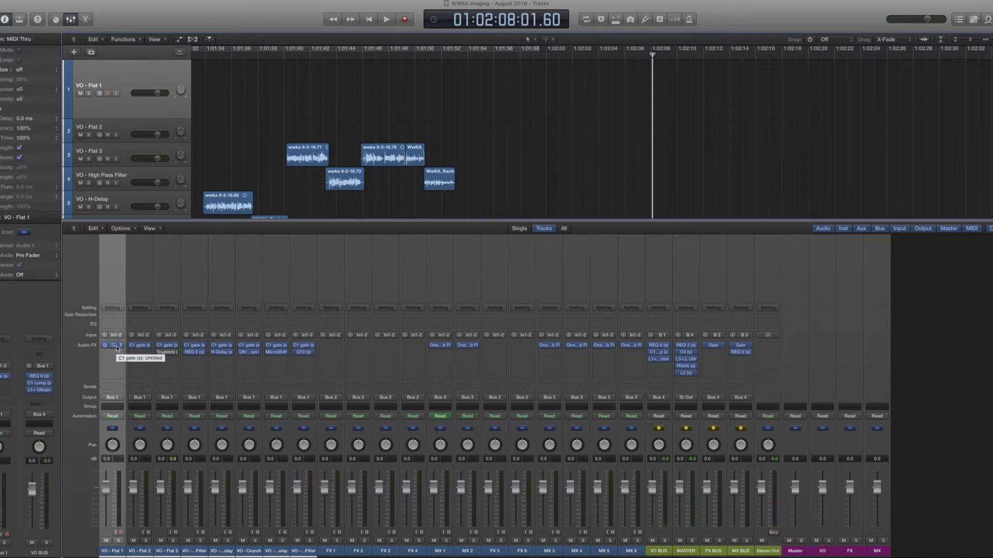
left_click(113, 347)
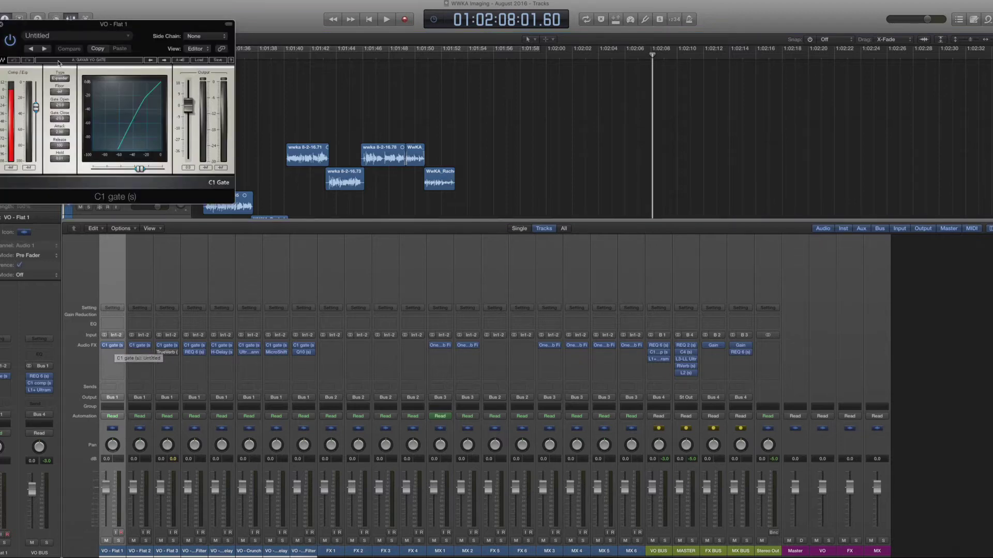
left_click_drag(146, 20, 491, 40)
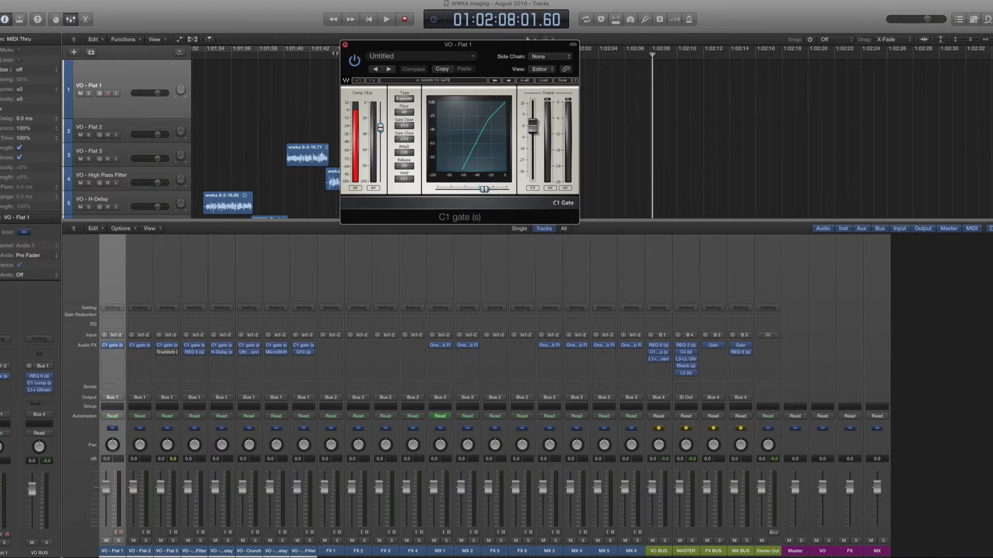
left_click(345, 45)
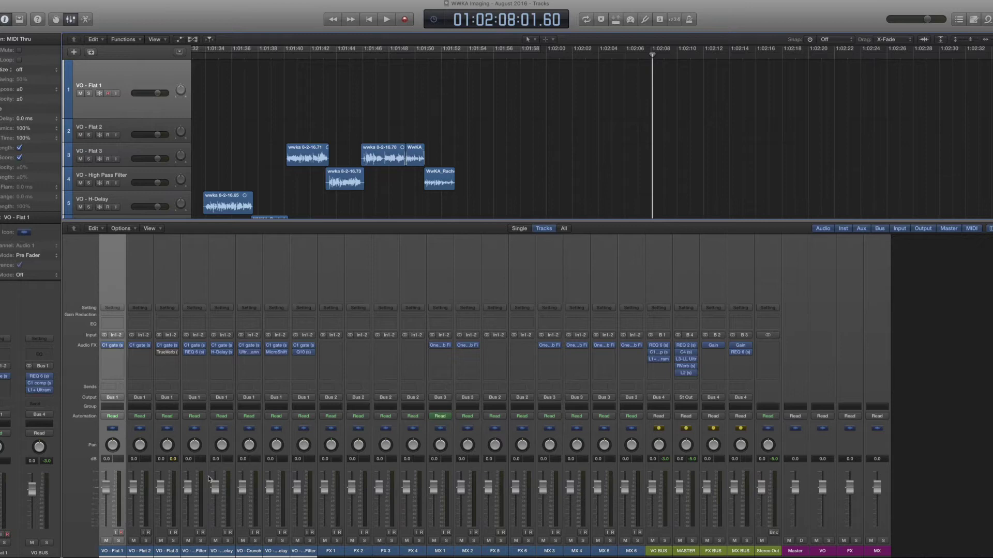
Select the VO - High Pass Filter track and show its REQ 6 equalizer window clear of the track's regions.
left_click(197, 284)
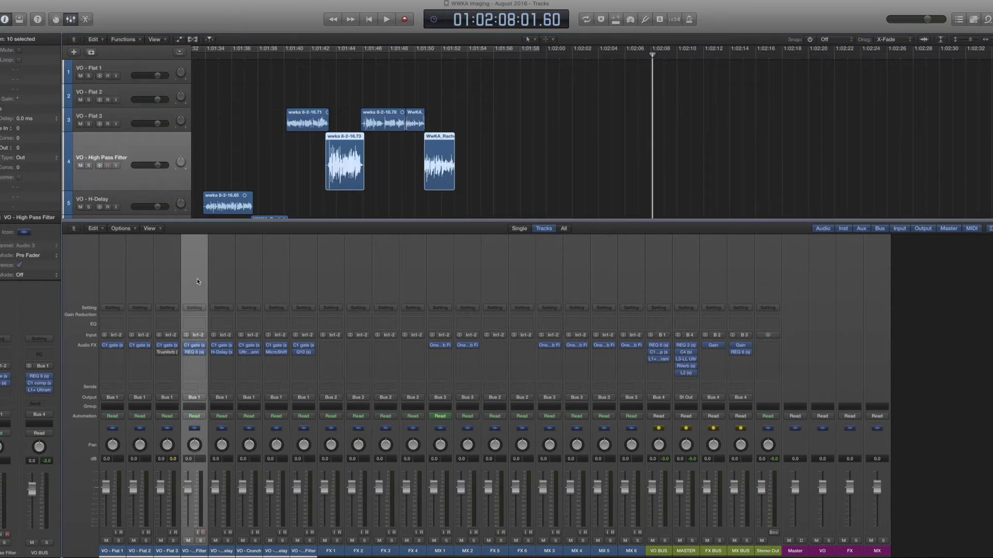
scroll(270, 155, "right", 2)
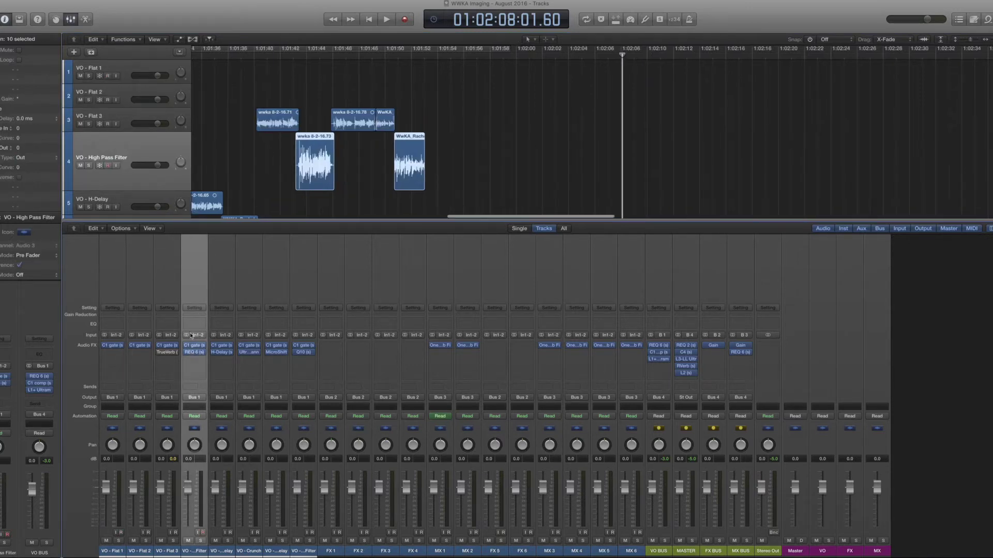
left_click(195, 354)
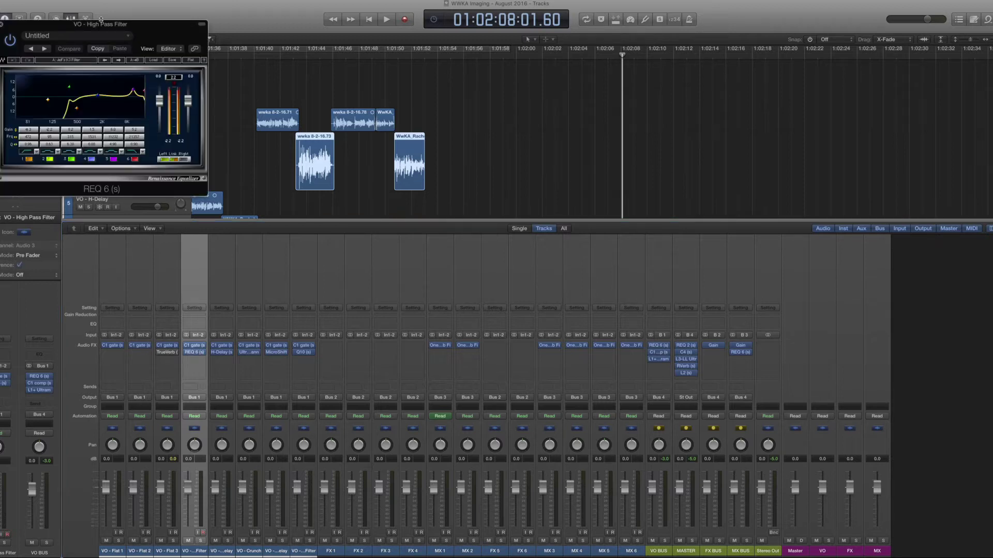
left_click_drag(102, 26, 708, 42)
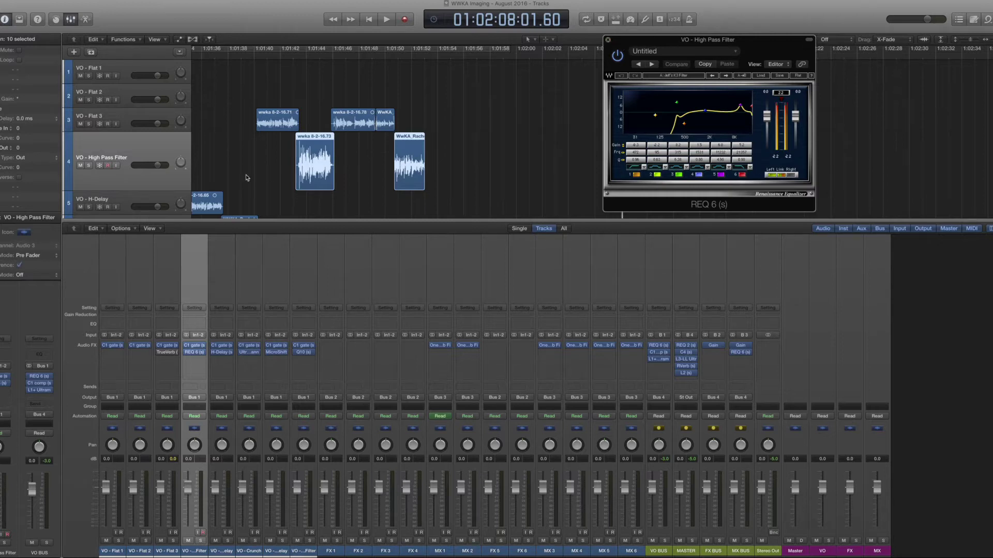
Listen to the wwka 8-2-16.73 region on VO - High Pass Filter with the track soloed, and turn the solo off.
left_click(285, 184)
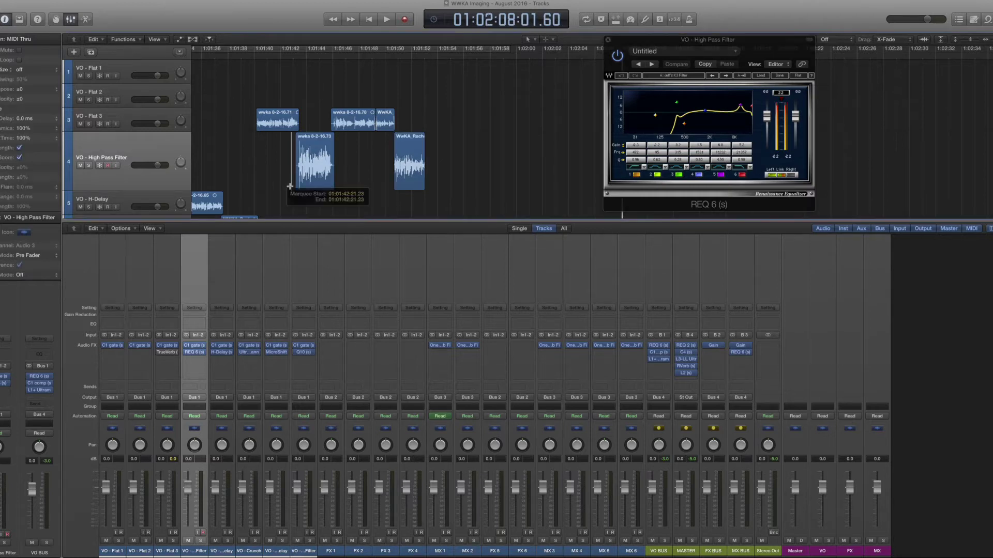
left_click(90, 166)
key("space")
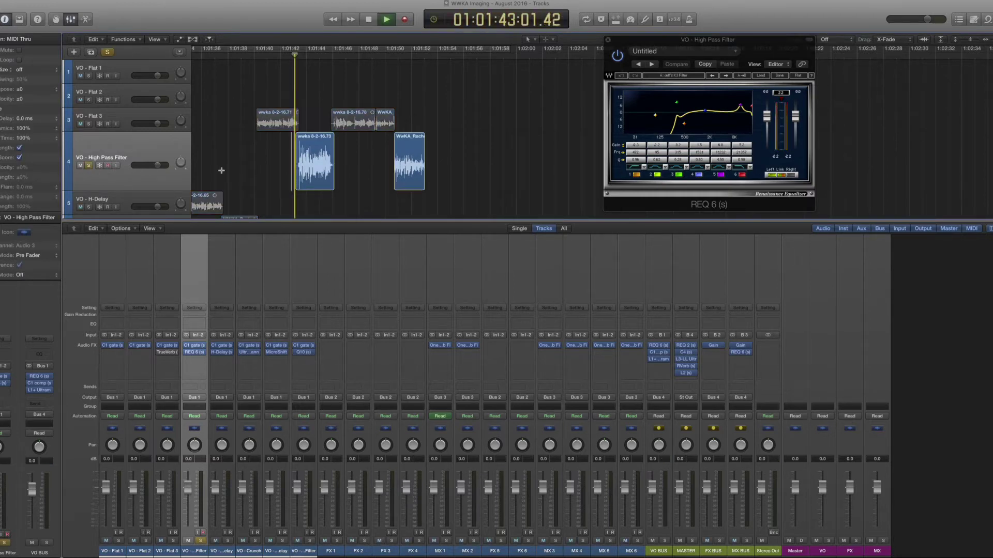
key("space")
left_click(89, 166)
Select the VO - H-Delay track, close the REQ 6 window, and show the track's H-Delay plug-in beside its region.
scroll(414, 101, "down", 2)
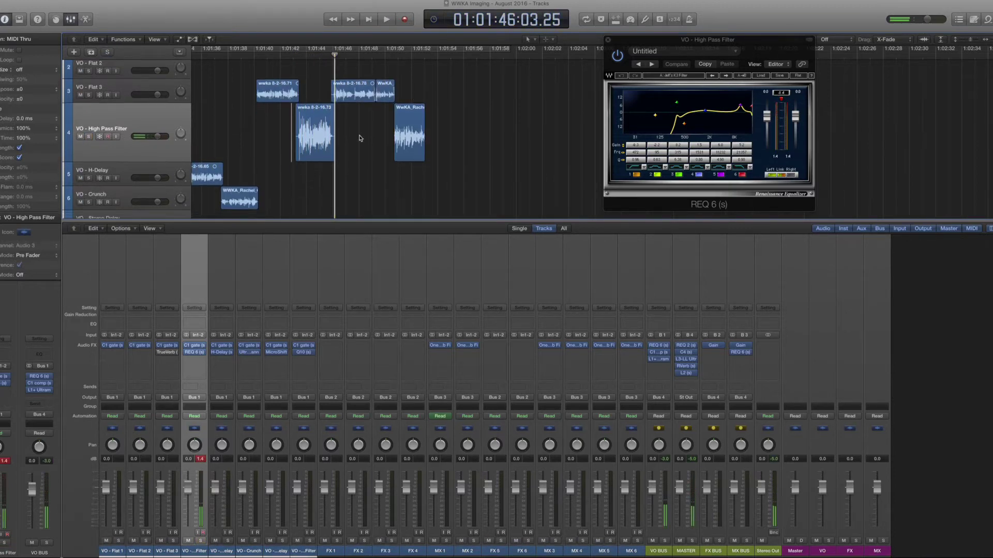
scroll(355, 146, "left", 6)
left_click(139, 174)
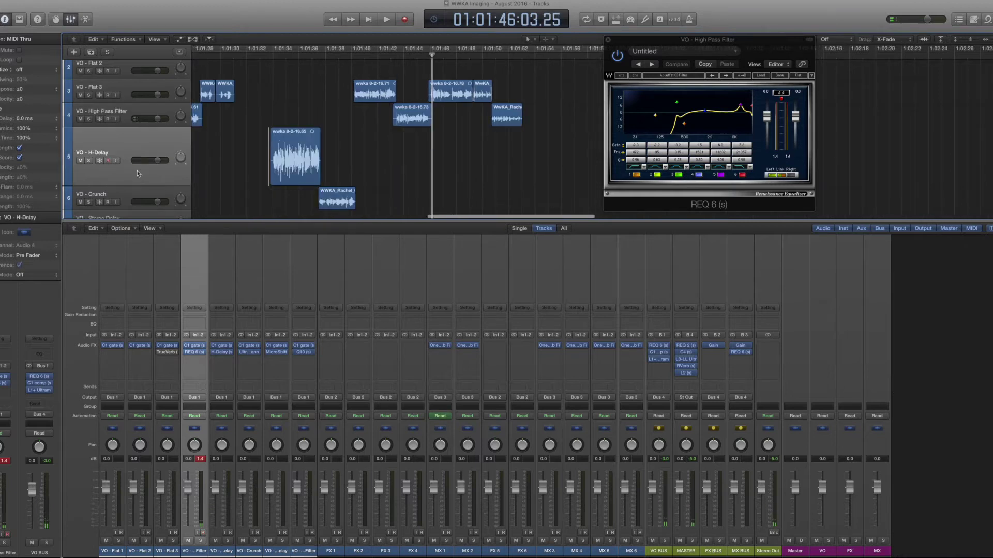
left_click(608, 41)
mouse_move(215, 356)
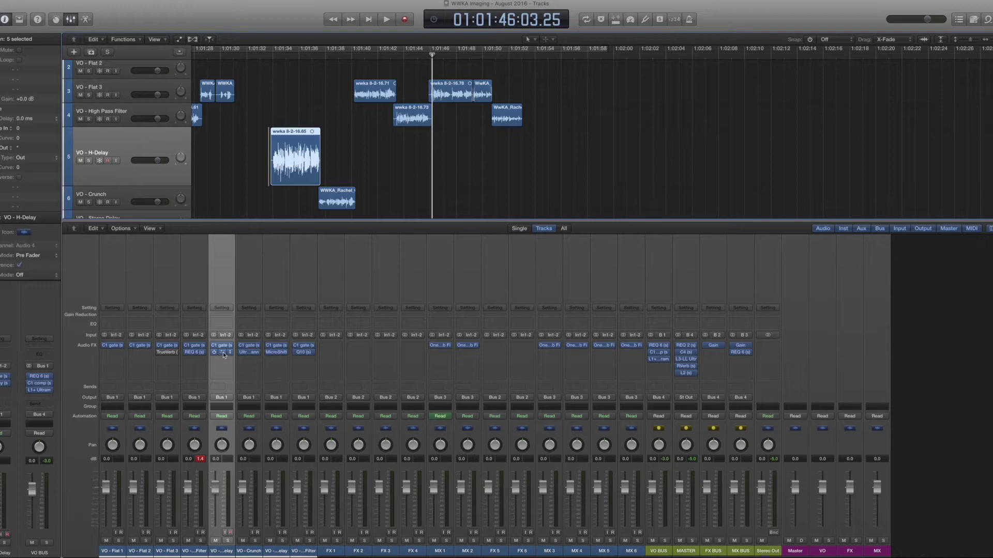
left_click(223, 352)
left_click_drag(181, 34, 660, 59)
Listen to the VO - H-Delay region with the track soloed, turn the solo off, and close the H-Delay plug-in.
left_click(253, 175)
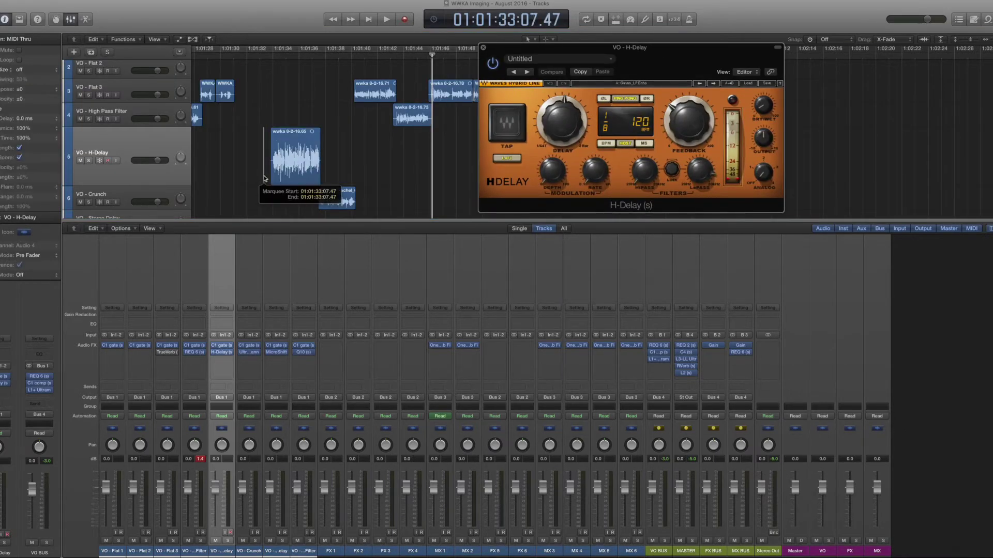
left_click(89, 161)
key("shift+space")
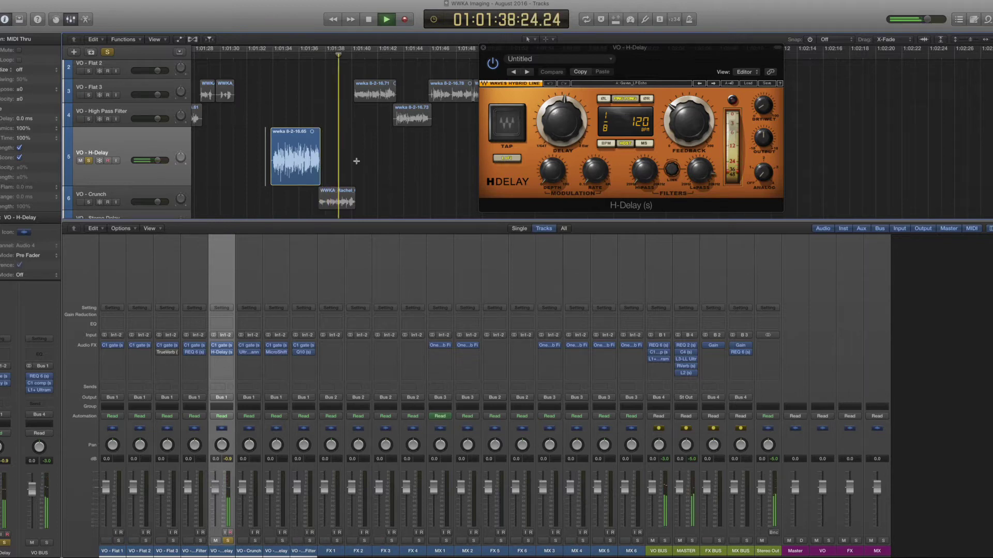
key("space")
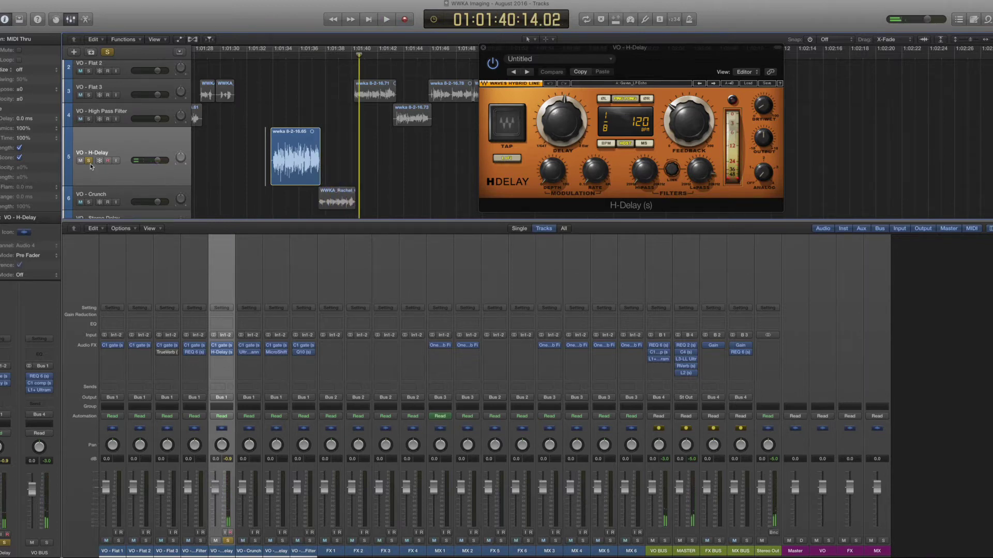
left_click(90, 165)
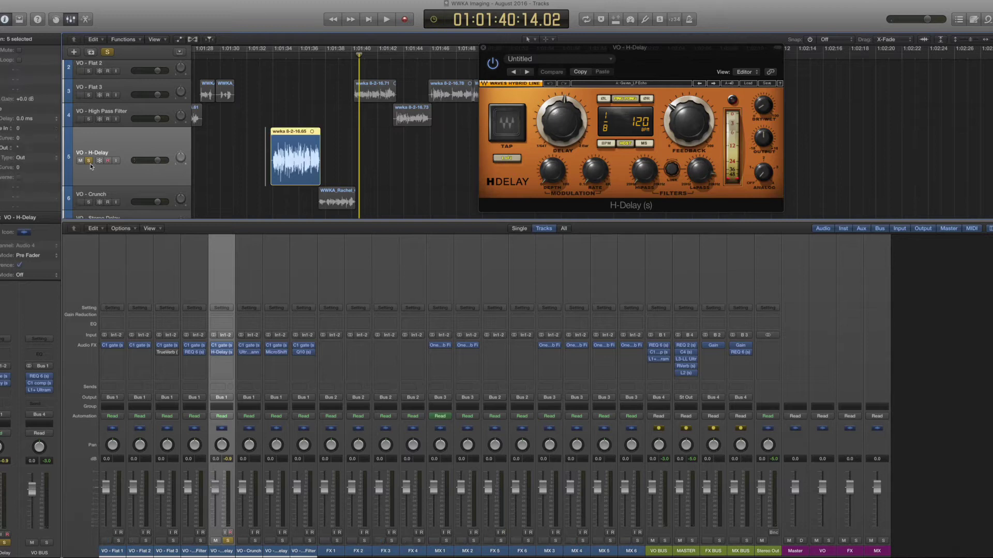
left_click(89, 161)
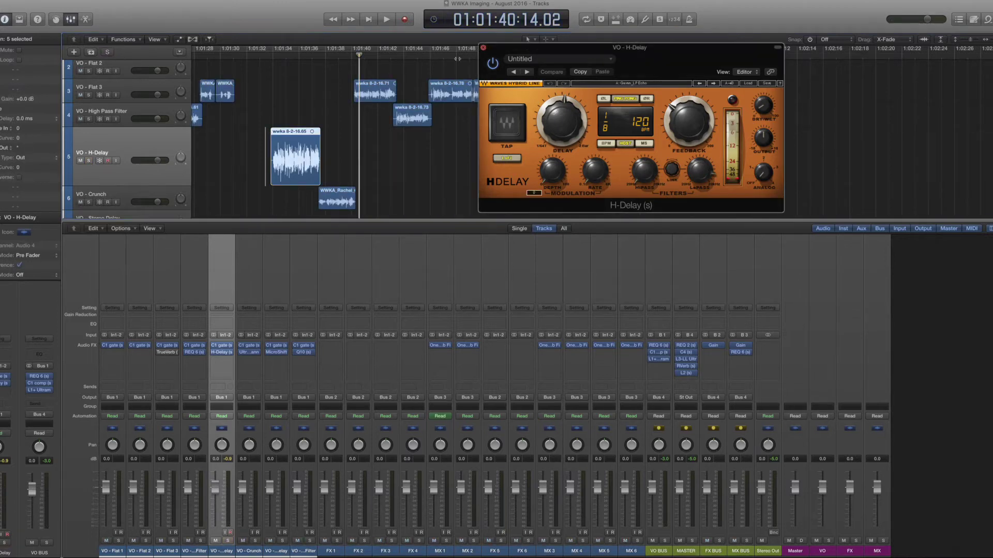
left_click(484, 47)
Select the VO - Crunch track and show its UltraChannel plug-in window clear of the track's region.
left_click(283, 214)
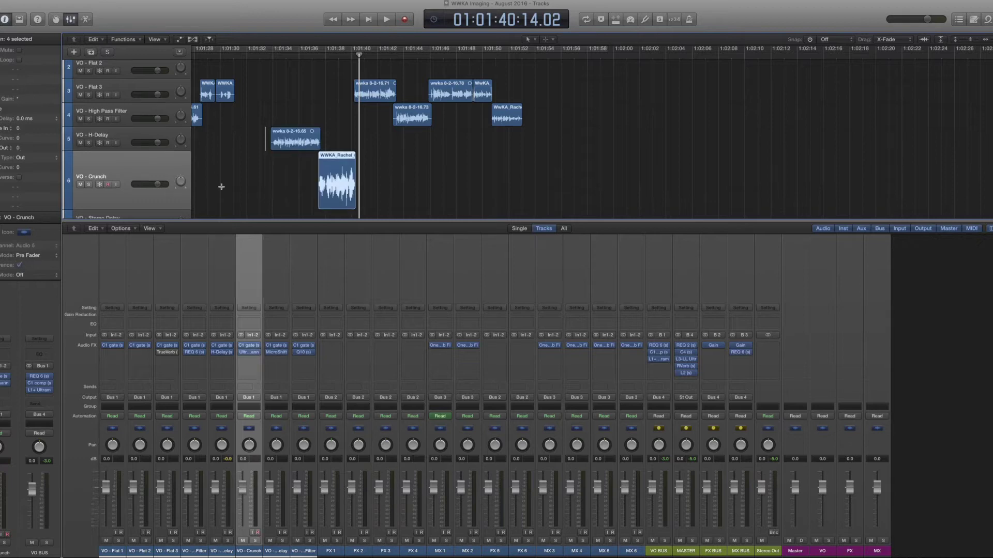
scroll(221, 187, "down", 3)
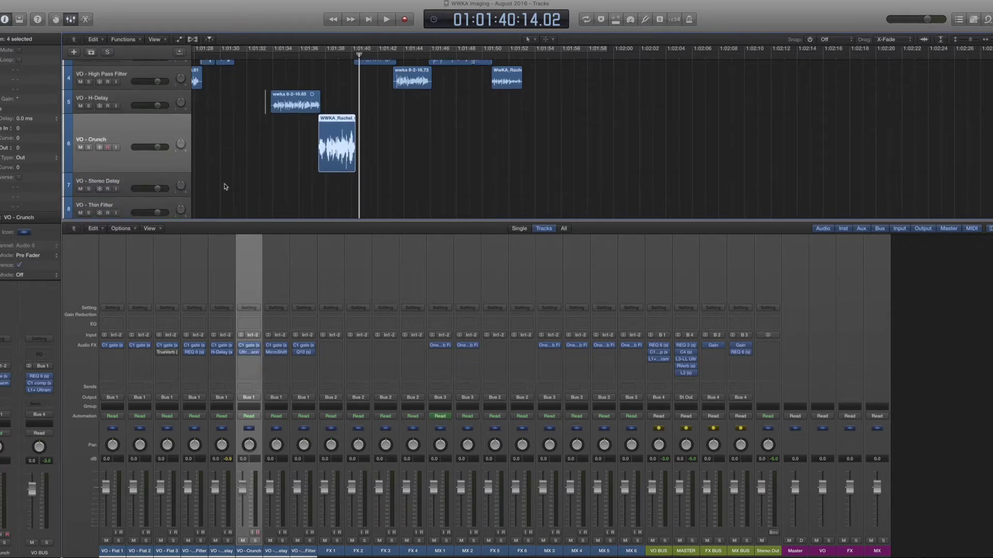
left_click(314, 159)
right_click(251, 355)
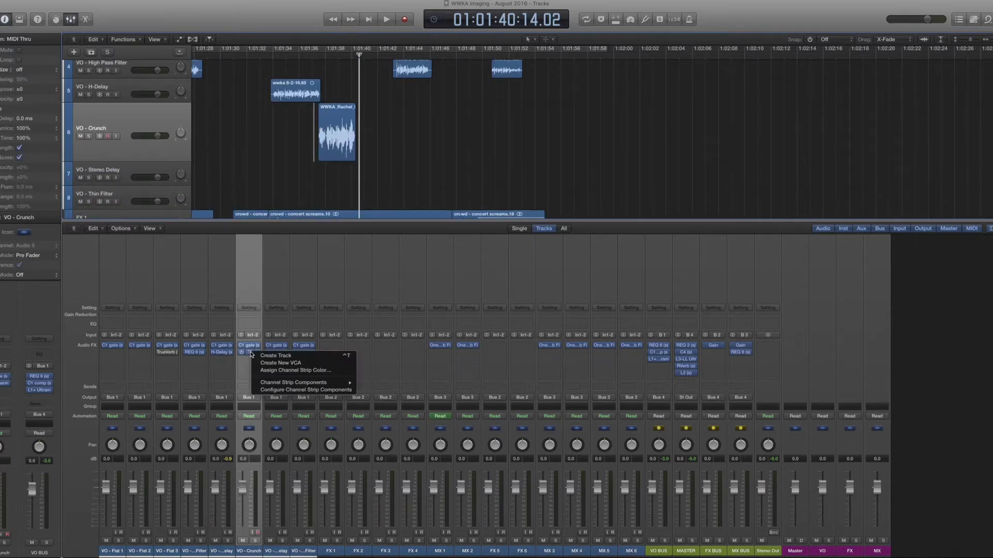
left_click(244, 370)
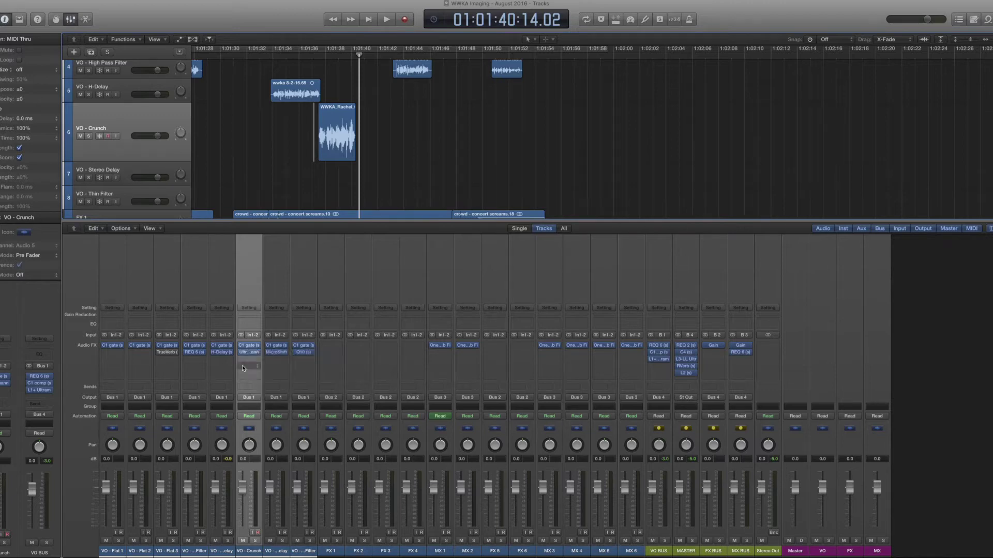
left_click(250, 355)
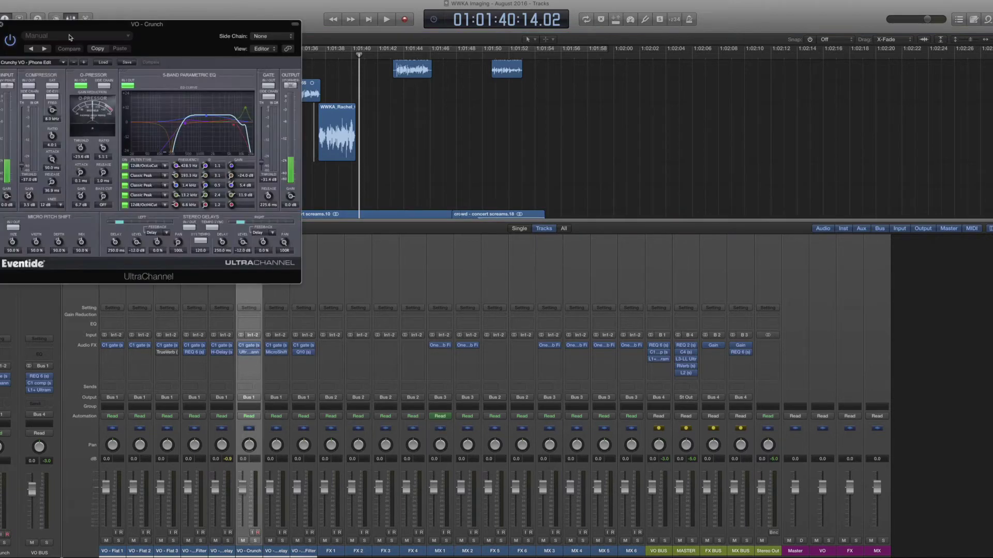
left_click_drag(104, 28, 690, 43)
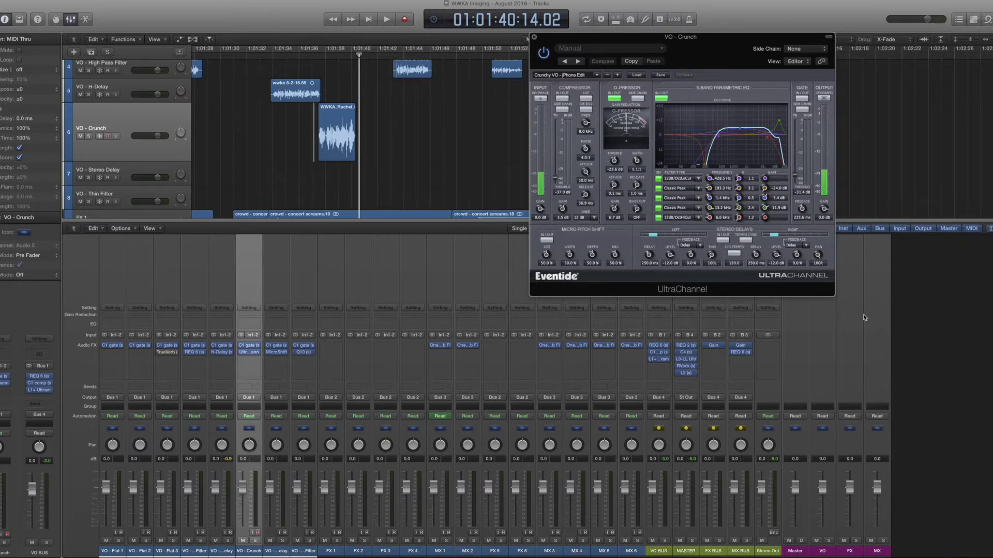
Load the jPhone preset from the 11 - FX category in UltraChannel and switch its gate off.
left_click(596, 76)
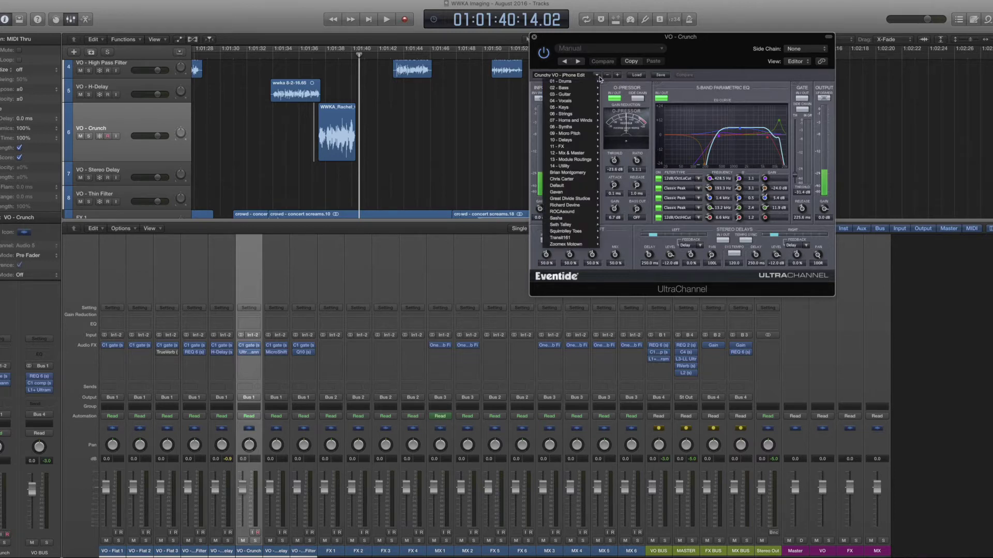
mouse_move(574, 150)
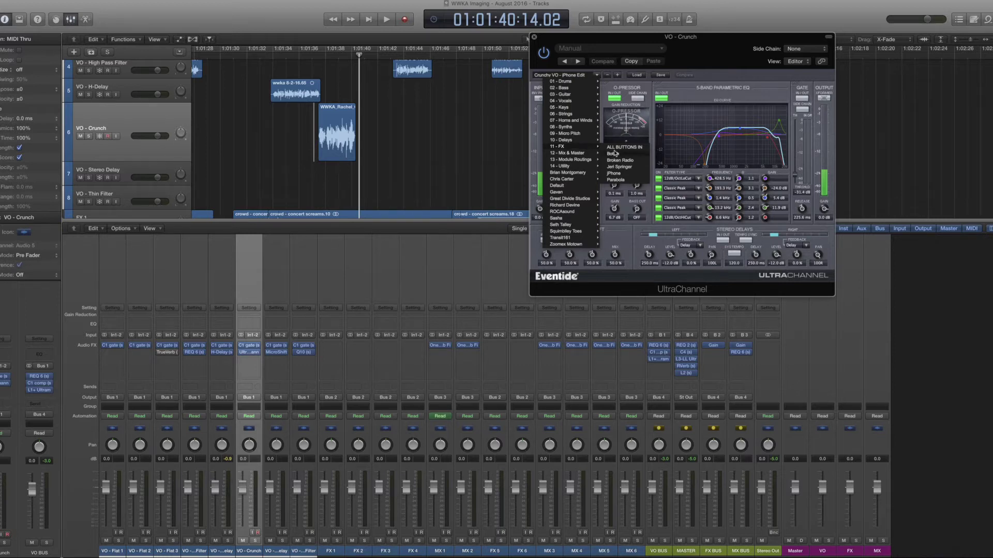
left_click(616, 174)
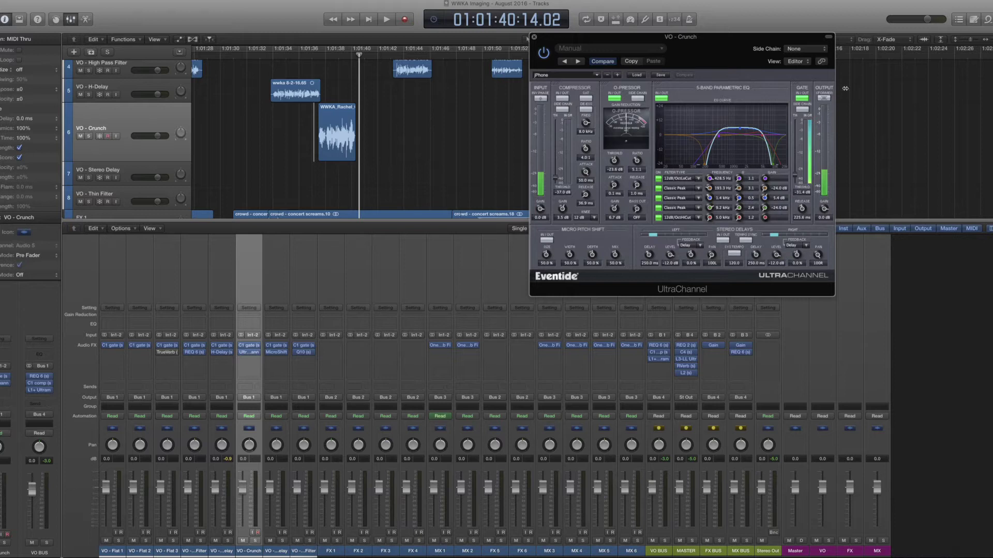
left_click(796, 101)
Solo VO - Crunch, listen to its region through the UltraChannel preset, and close the plug-in window.
left_click(310, 158)
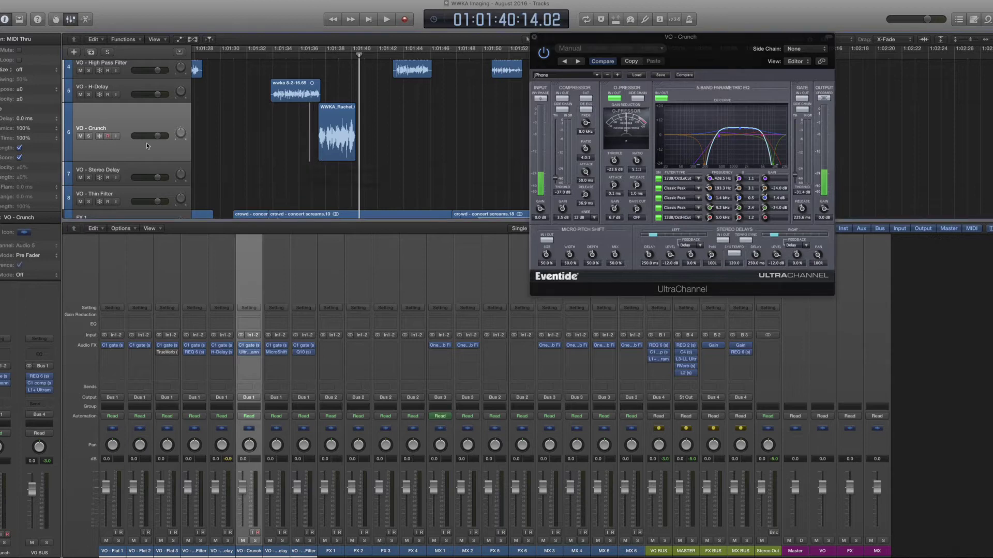
left_click(88, 137)
left_click(320, 172)
key("space")
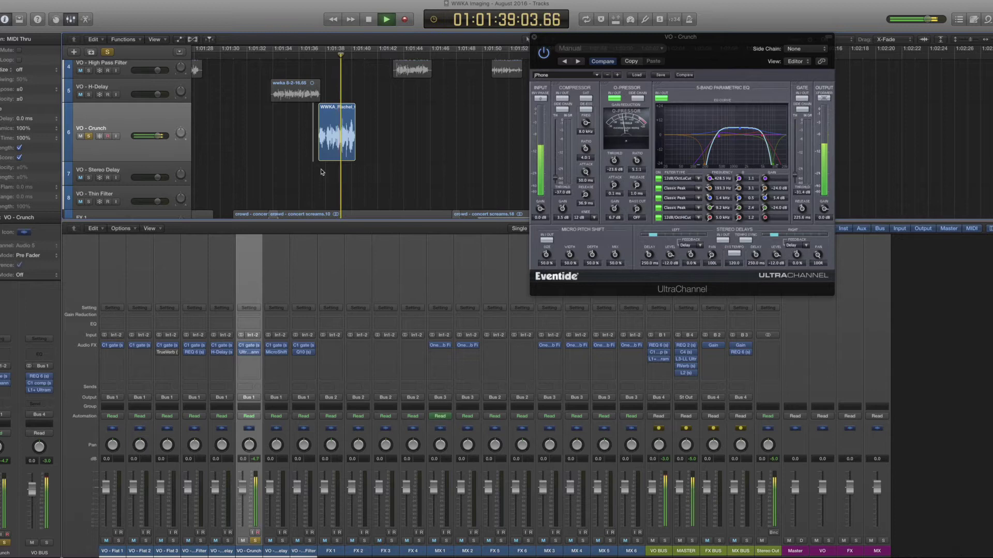
key("space")
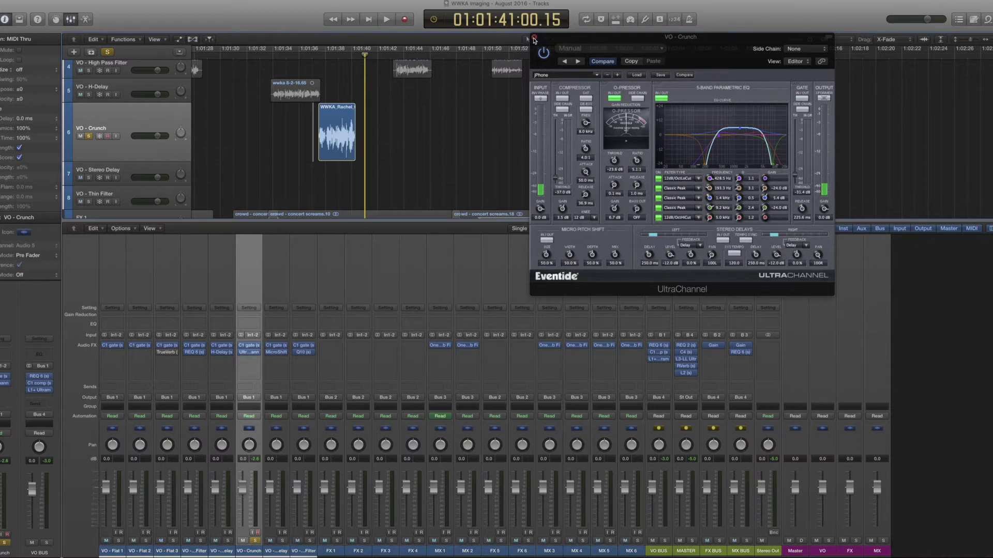
left_click(534, 38)
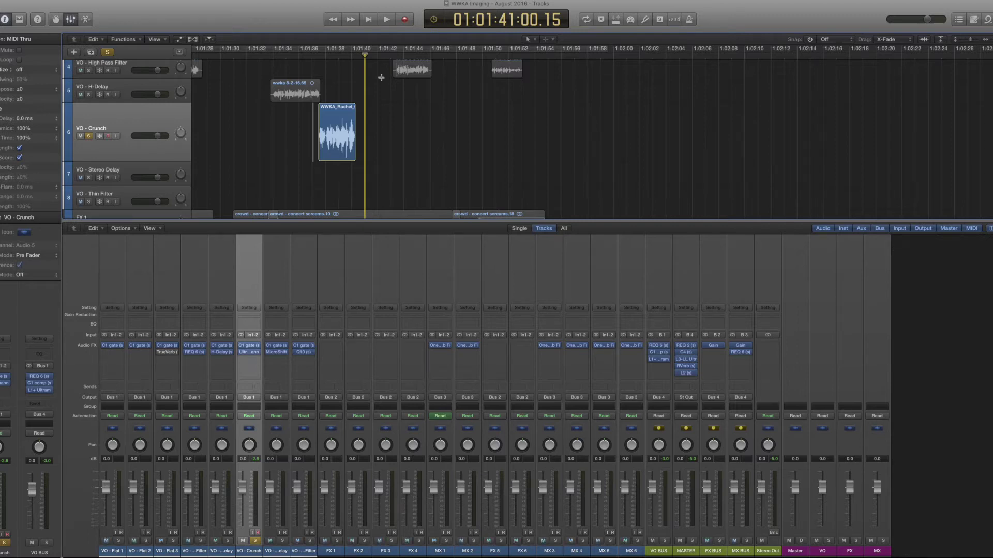
Select the VO - Stereo Delay track, bring its voice region into view, and move the solo from VO - Crunch to it.
left_click(100, 171)
scroll(366, 172, "left", 10)
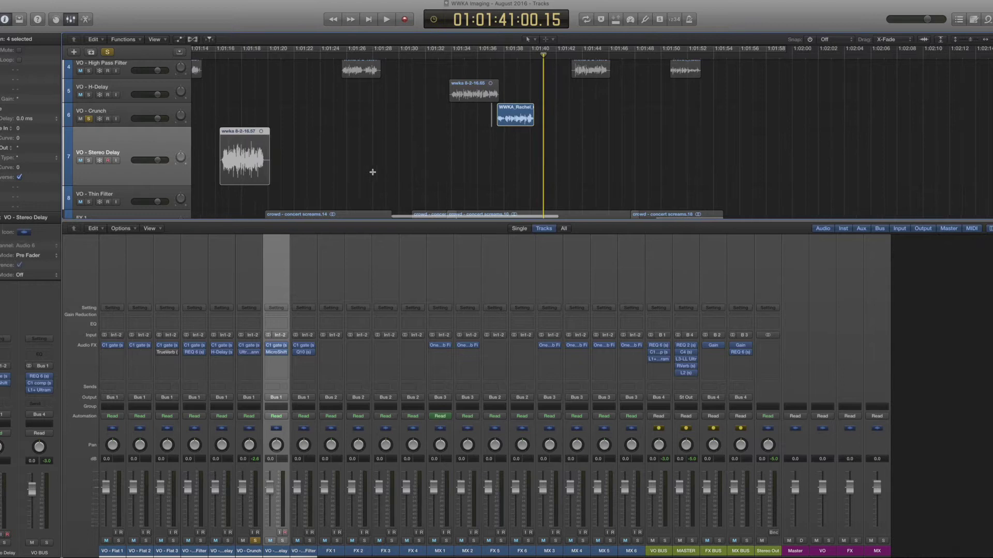
left_click(263, 176)
left_click(291, 172)
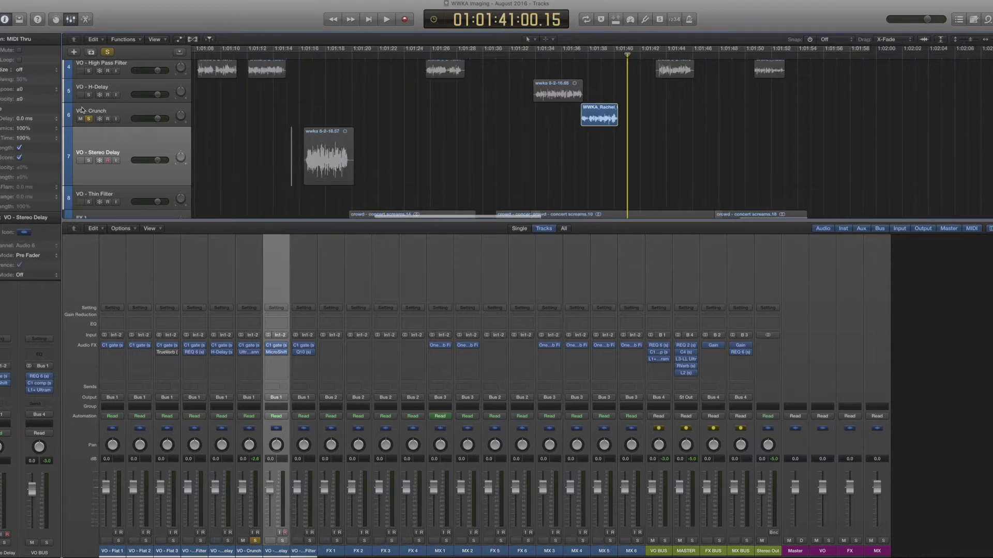
left_click(89, 119)
left_click(89, 161)
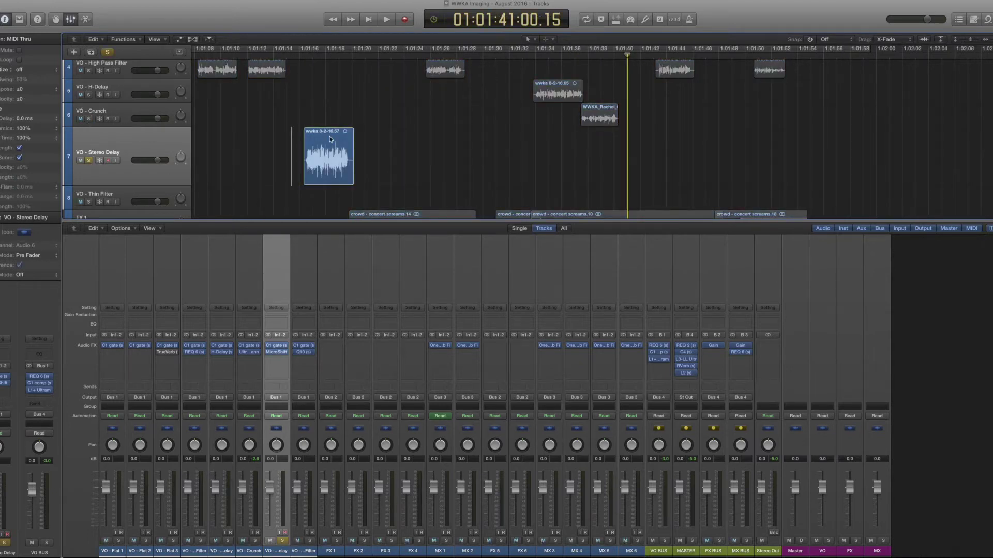
Listen to the soloed VO - Stereo Delay region from just before its start.
scroll(199, 168, "down", 1)
left_click(300, 168)
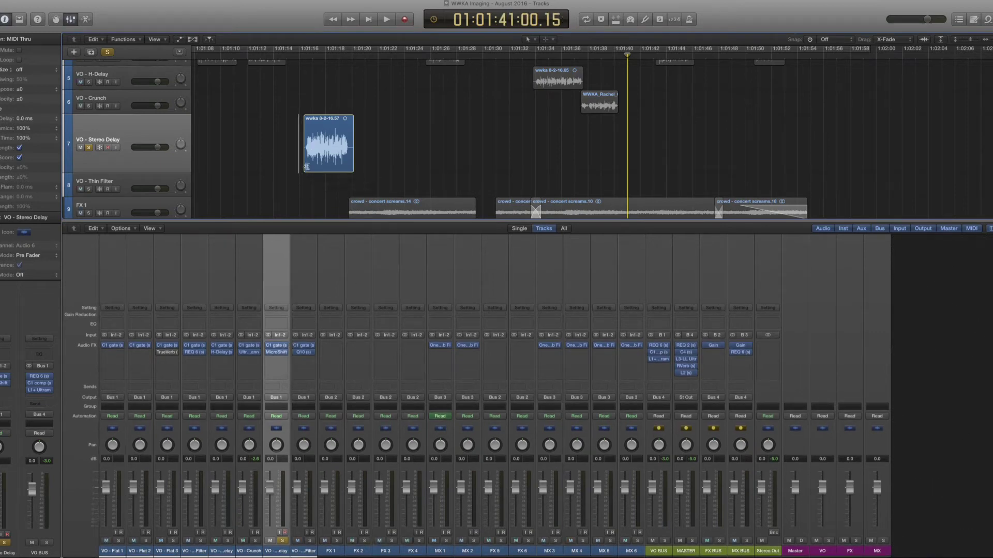
key("space")
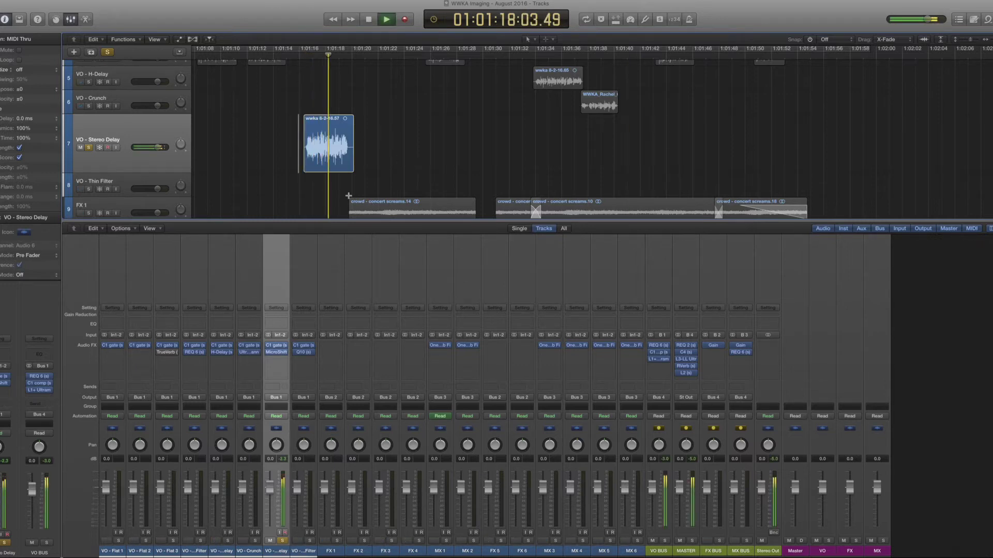
key("space")
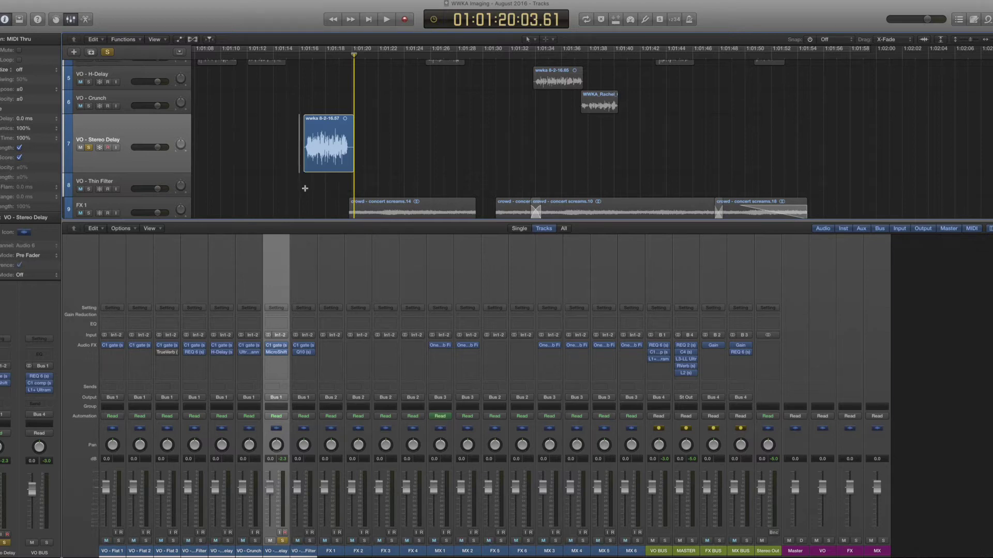
Show the MicroShift plug-in on VO - Stereo Delay clear of the region, examine its settings, and close it.
mouse_move(277, 356)
left_click(278, 353)
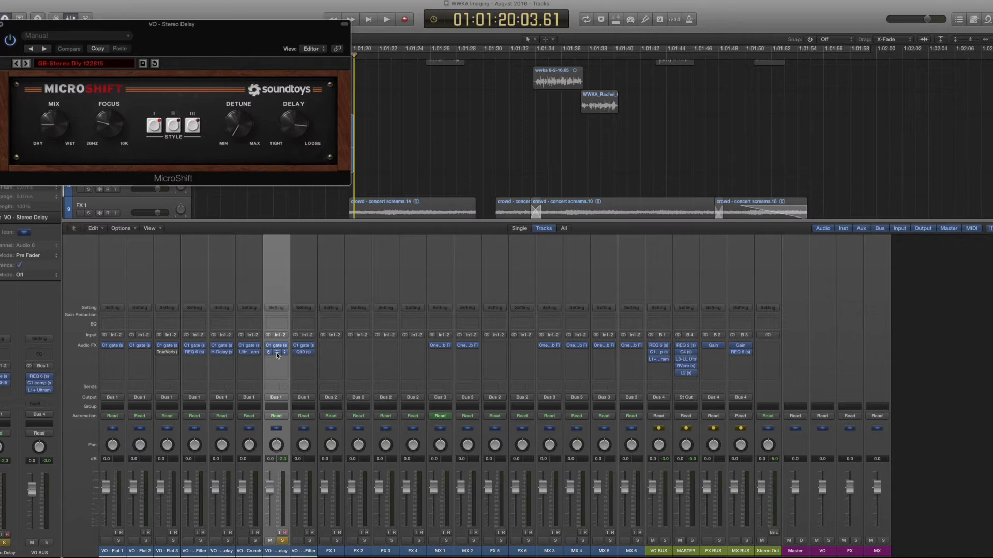
left_click_drag(173, 29, 527, 110)
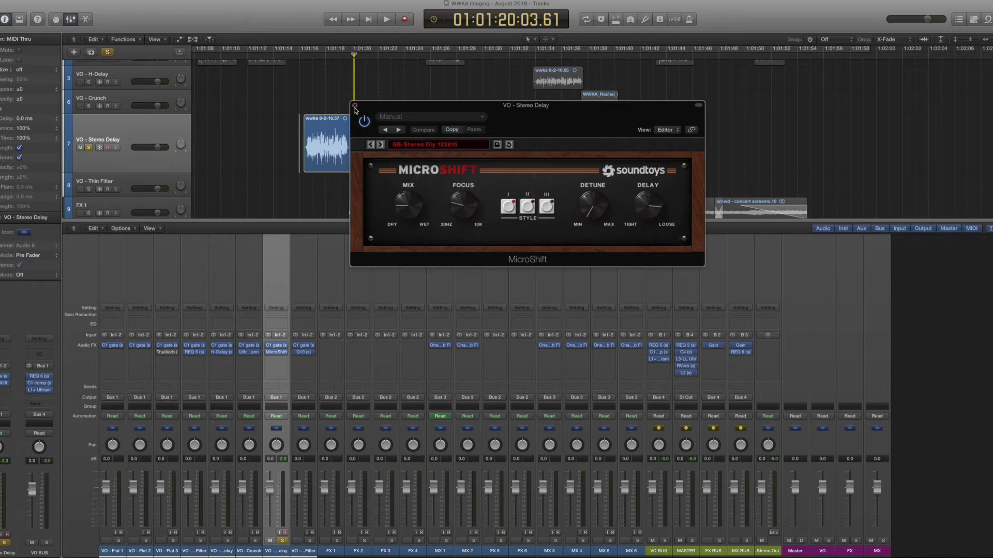
key("super+w")
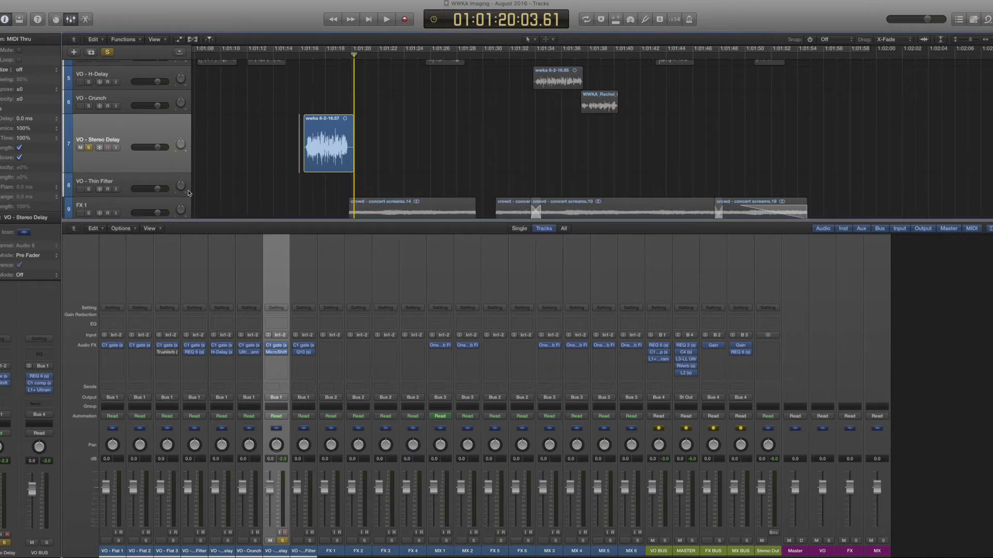
Turn off the VO - Stereo Delay solo and copy its voice region onto VO - Thin Filter at the same time position.
left_click(142, 178)
left_click(332, 121)
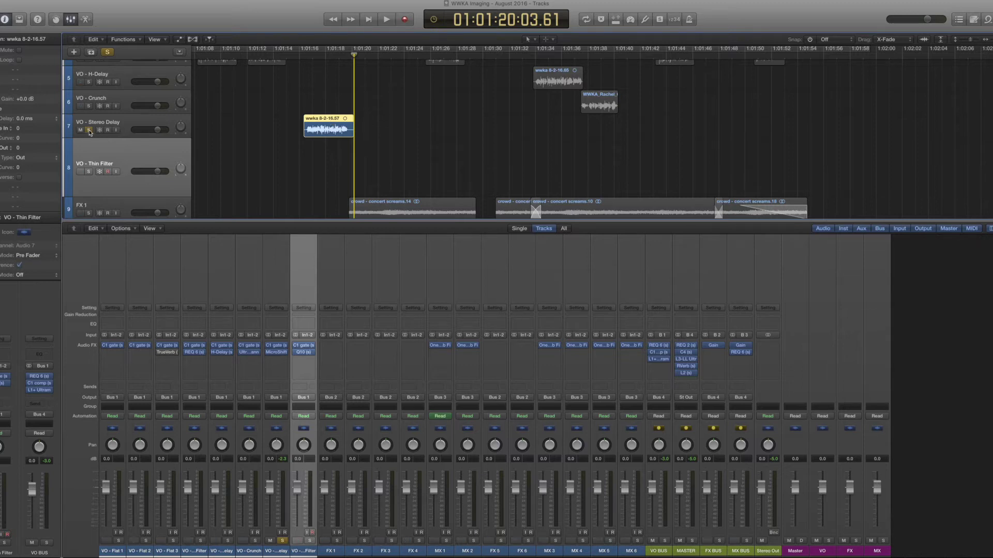
key("ctrl+s")
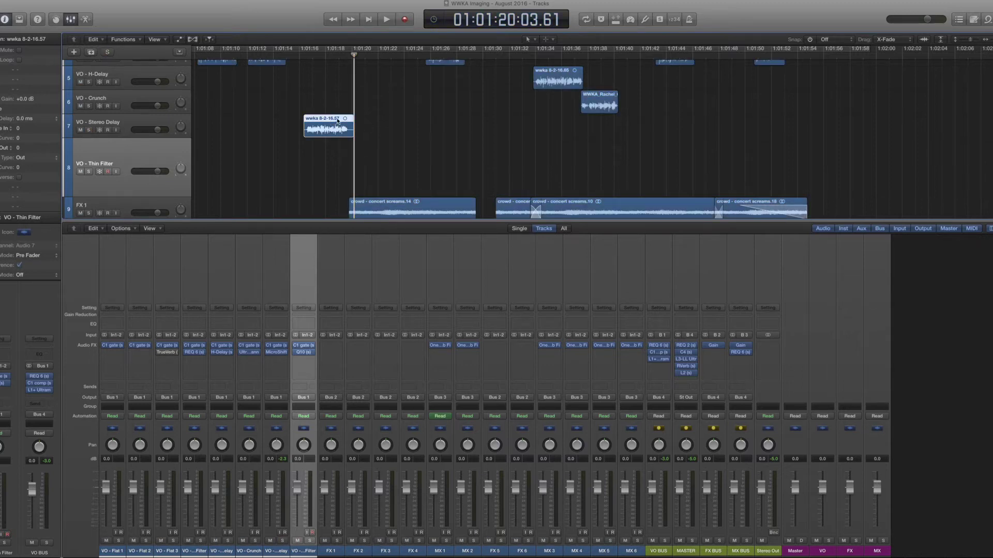
left_click_drag(339, 120, 331, 166)
left_click(297, 191)
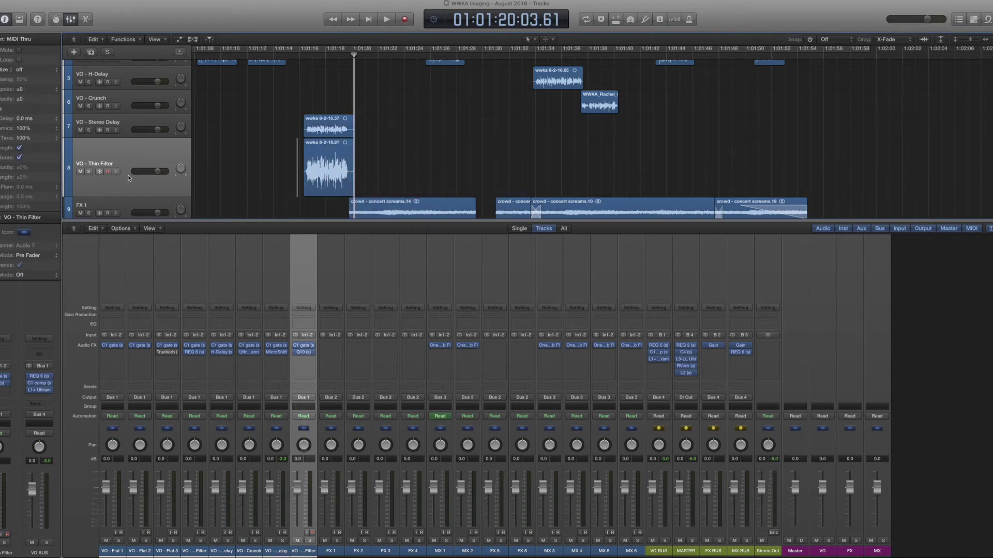
Solo VO - Thin Filter and listen to its copied voice region.
left_click(88, 172)
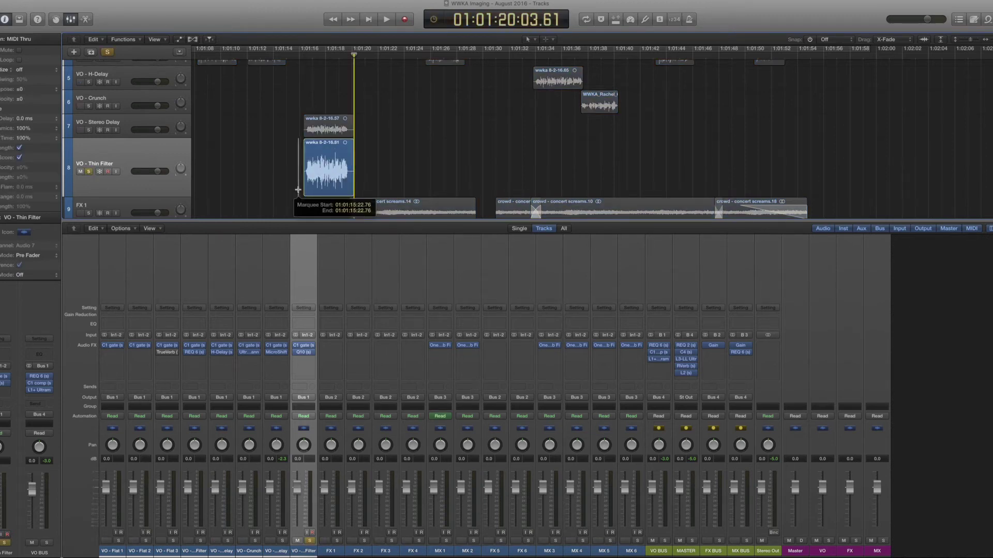
key("space")
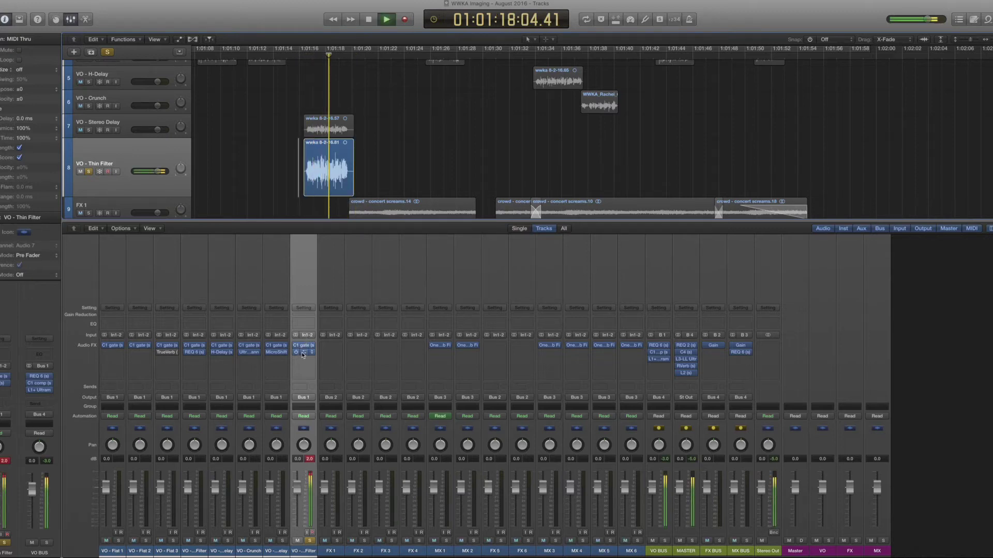
key("space")
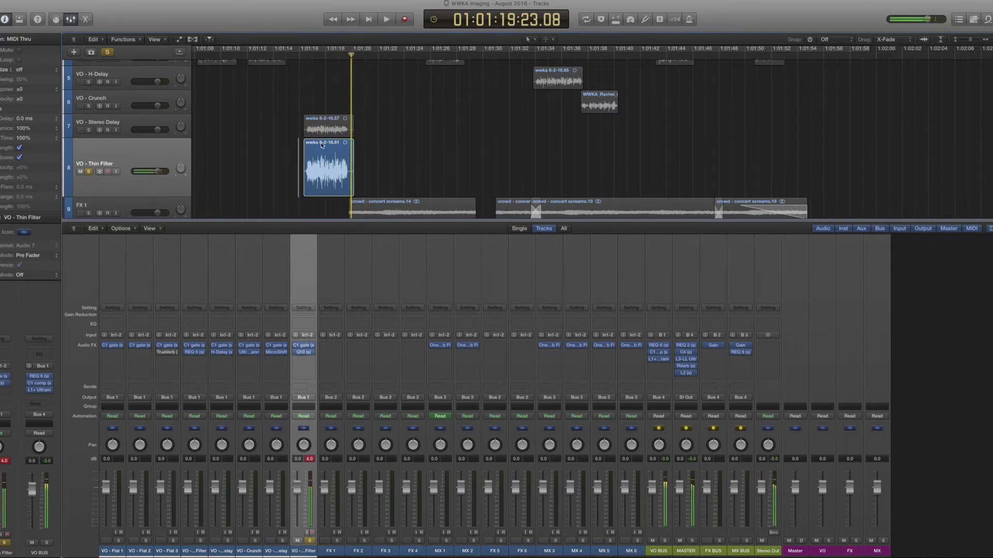
Copy the voice region along VO - Thin Filter to about 1:02:07 and move the original onto VO - H-Delay at about the same time.
left_click(326, 145)
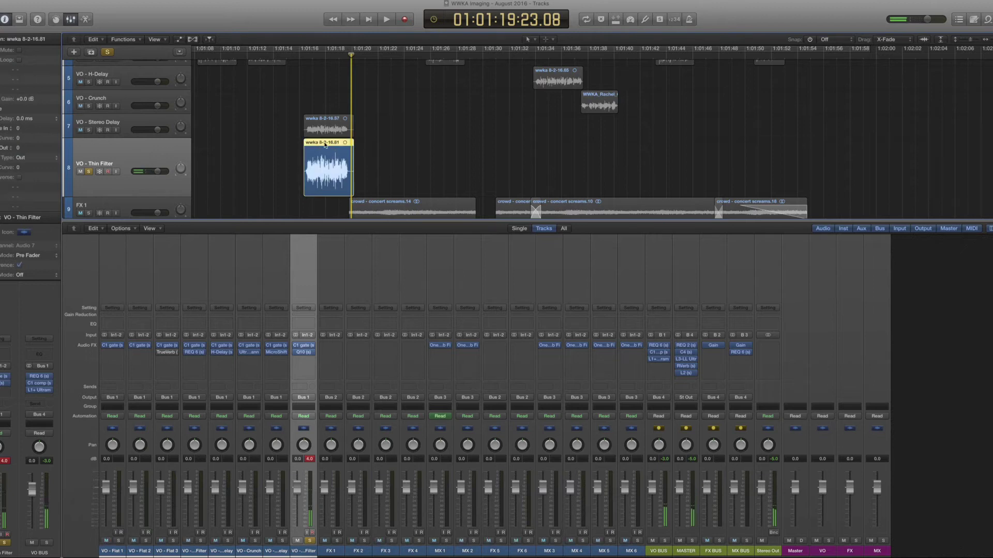
left_click_drag(326, 145, 991, 146)
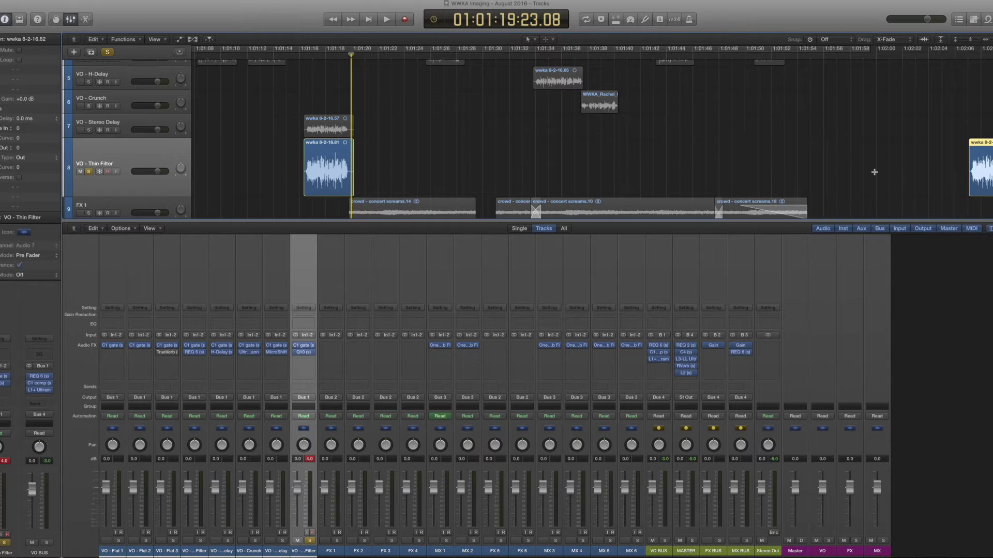
scroll(875, 172, "right", 2)
left_click_drag(290, 143, 963, 88)
scroll(890, 192, "up", 5)
scroll(889, 192, "down", 2)
scroll(569, 132, "right", 8)
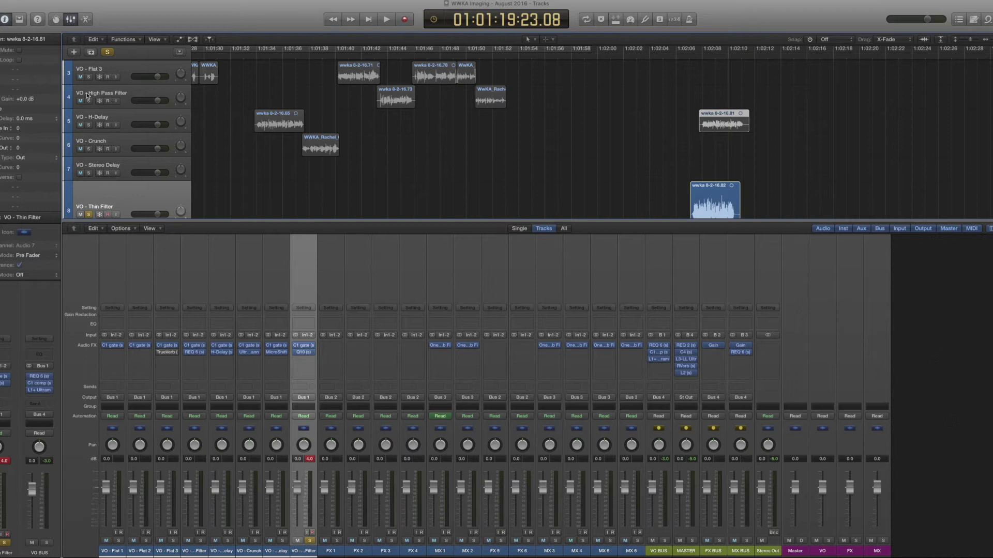
Solo VO - H-Delay as well and line up both voice regions at about 1:02:14.
left_click(88, 126)
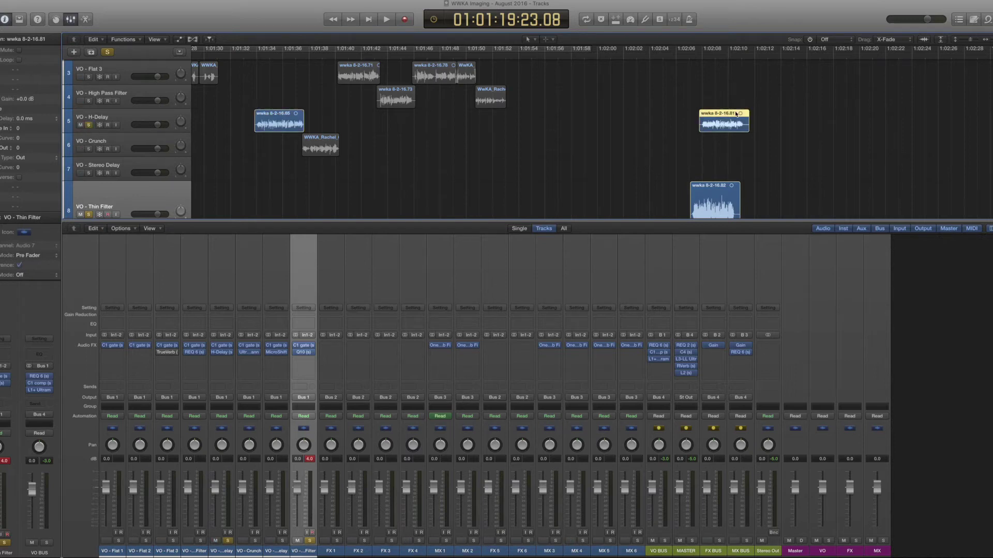
left_click_drag(728, 120, 819, 121)
left_click(785, 129)
left_click_drag(722, 187, 821, 186)
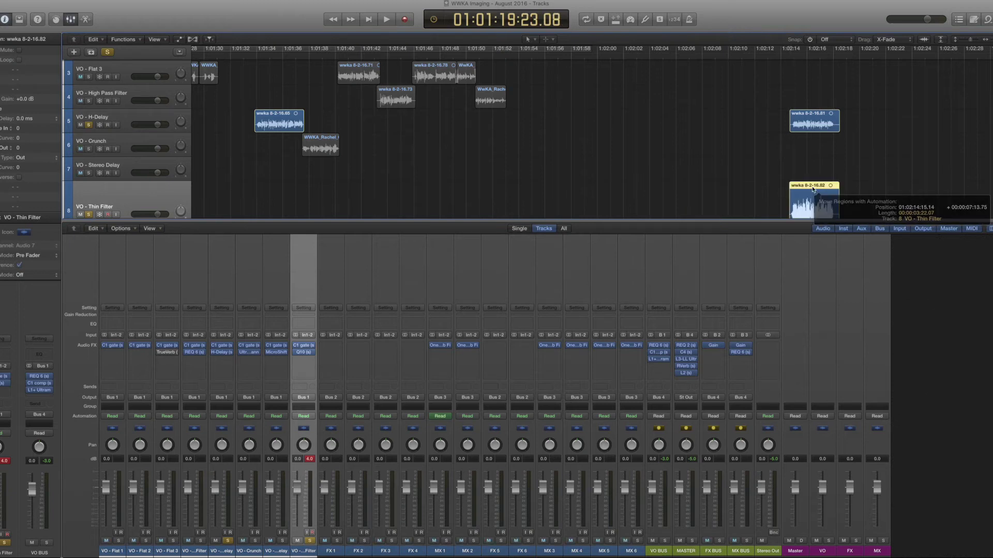
left_click(786, 209)
left_click(786, 209, "super")
scroll(789, 209, "down", 2)
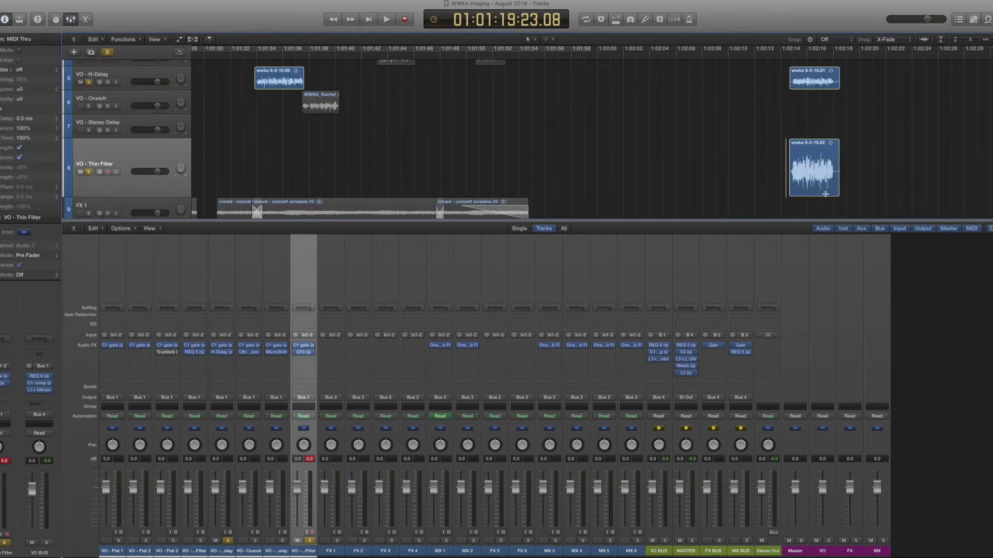
Offset the VO - Thin Filter region slightly behind the VO - H-Delay region and set its gain to -16.7 dB.
key("super+Right")
key("super+Right")
key("super+Right")
key("super+Right")
key("super+Right")
left_click_drag(856, 149, 854, 149)
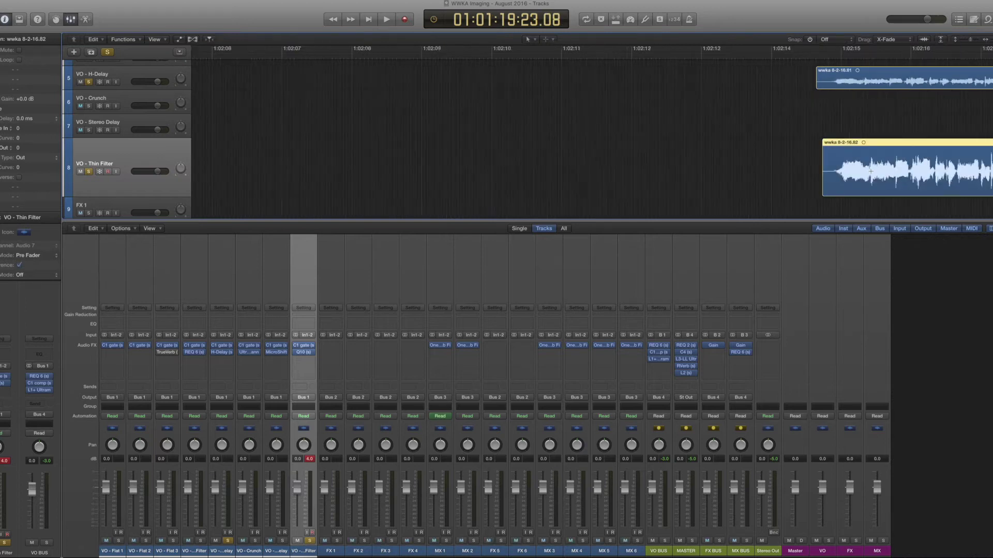
key("super+Left")
key("super+Left")
left_click_drag(24, 99, 41, 292)
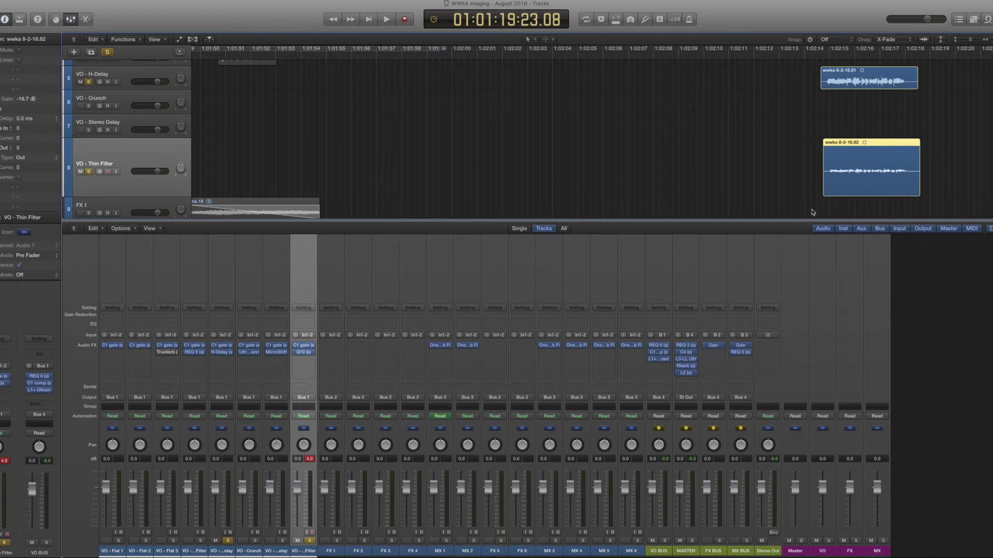
Play the two layered voice regions and shift the VO - Thin Filter region to start ahead of the VO - H-Delay one.
left_click(818, 186)
key("space")
left_click_drag(871, 151, 851, 152)
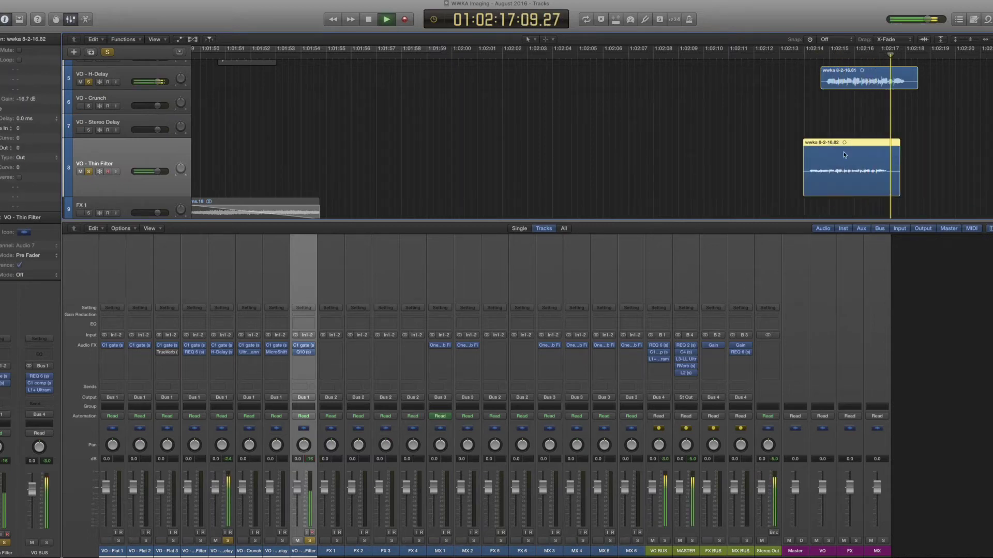
Move the VO - Thin Filter region to start just after the VO - H-Delay region and listen to them together.
key("super+Right")
key("super+Right")
key("space")
left_click_drag(476, 146, 523, 147)
left_click(442, 187)
key("space")
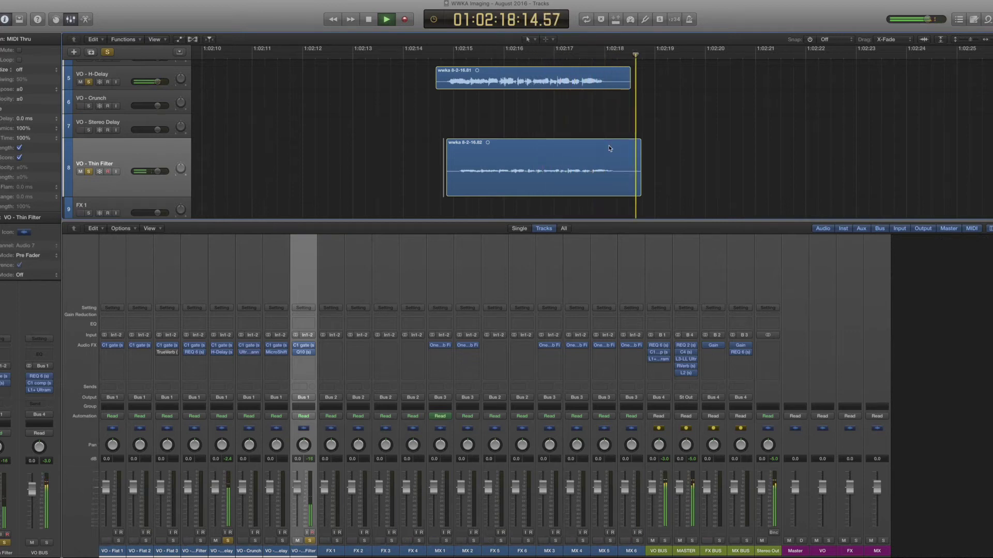
key("space")
Nudge the VO - Thin Filter region slightly earlier with its gain at -9.7 dB, and play it together with the VO - H-Delay region.
left_click_drag(496, 147, 493, 148)
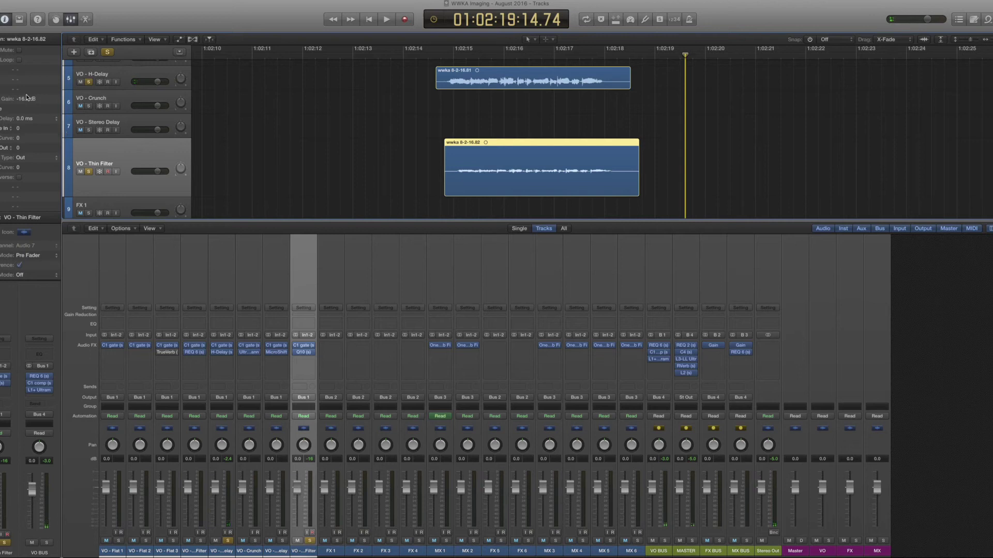
left_click_drag(22, 98, 23, 85)
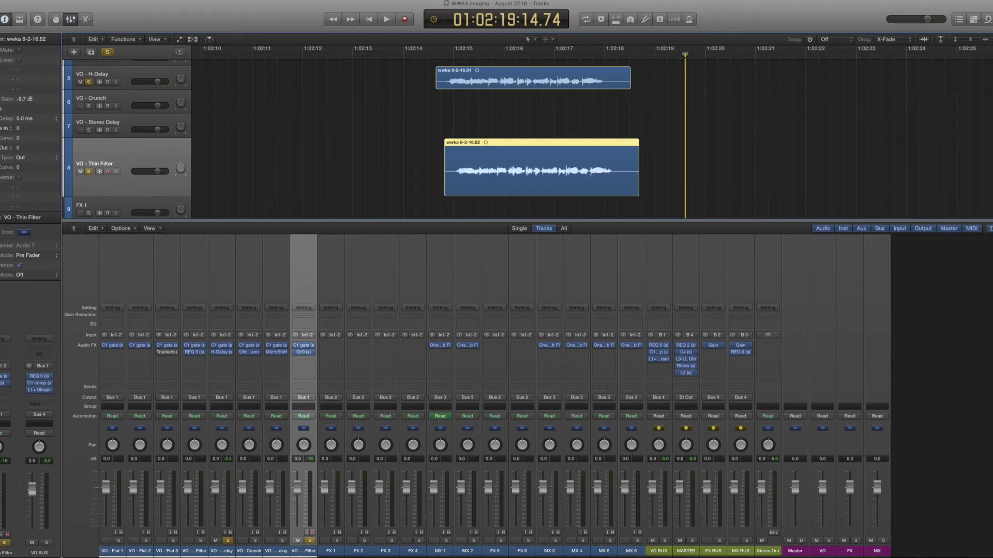
left_click(440, 184)
key("space")
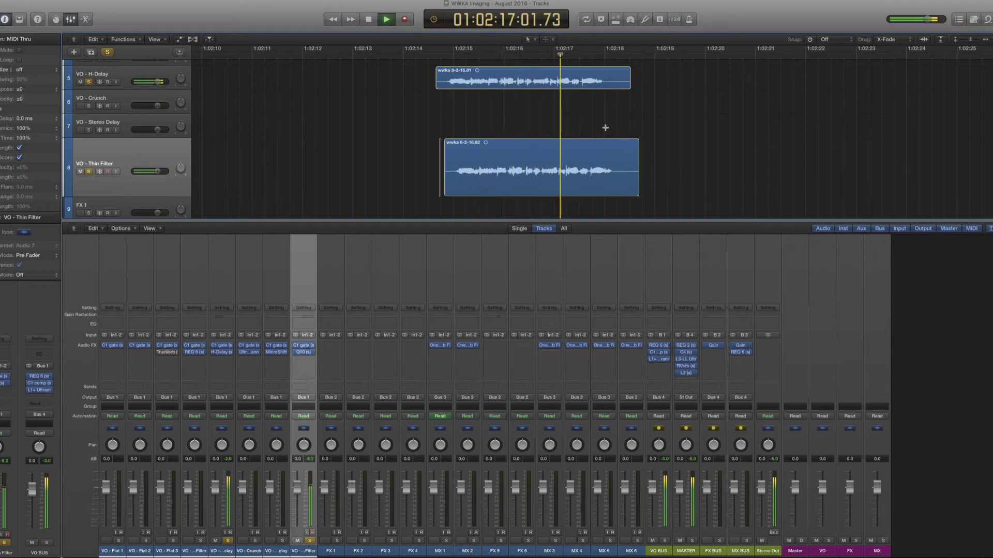
key("space")
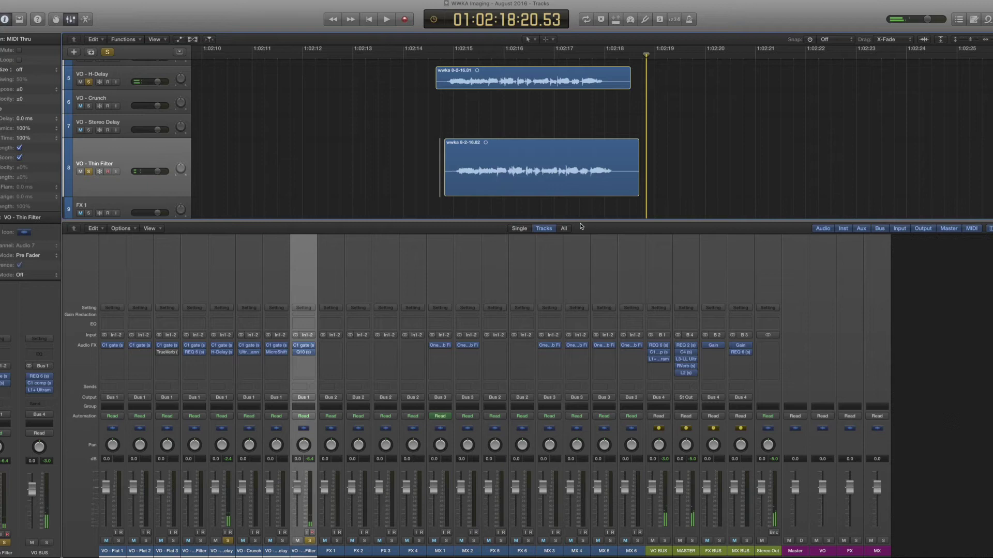
Show the Q10 equalizer on VO - Thin Filter, examine its filter curve, and close the plug-in.
left_click(564, 154)
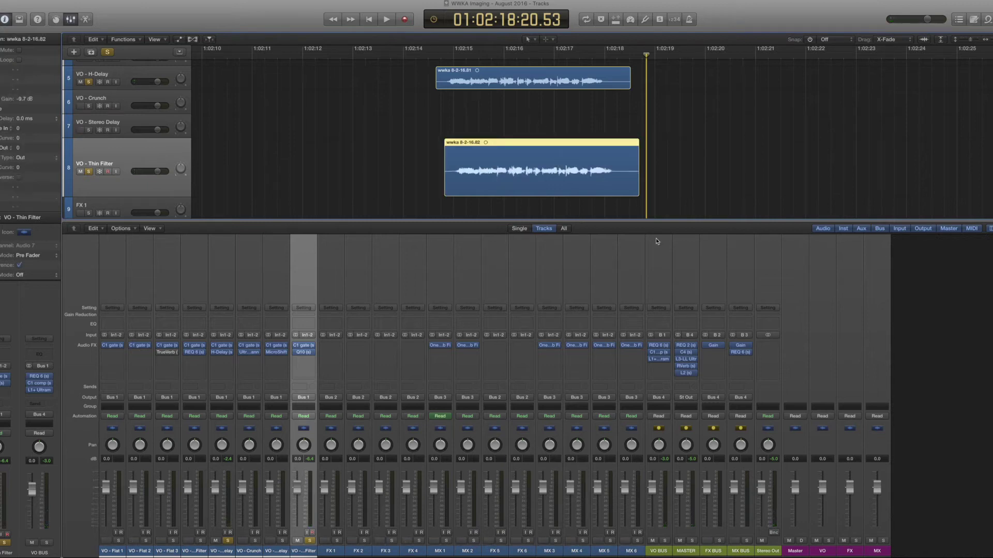
left_click(304, 354)
left_click_drag(95, 27, 506, 114)
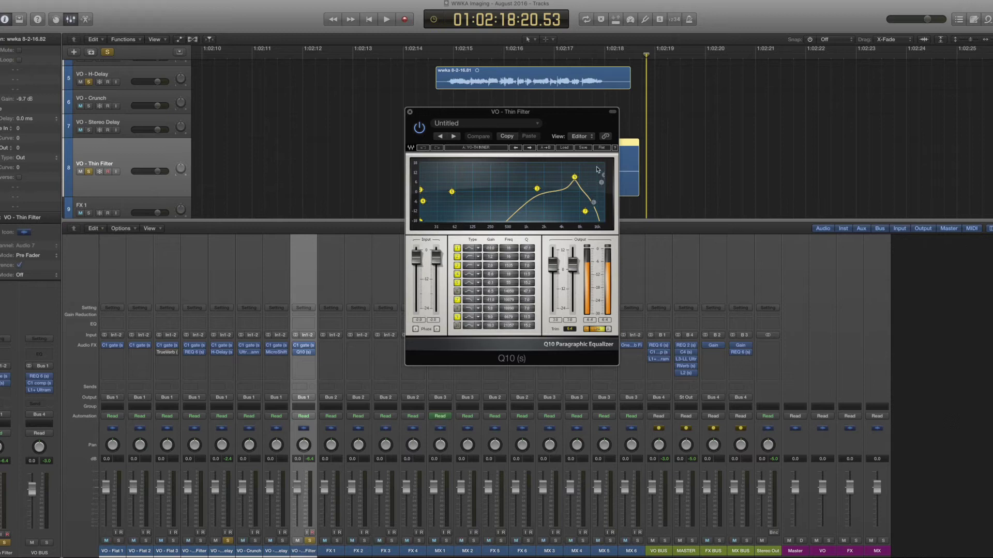
left_click(410, 112)
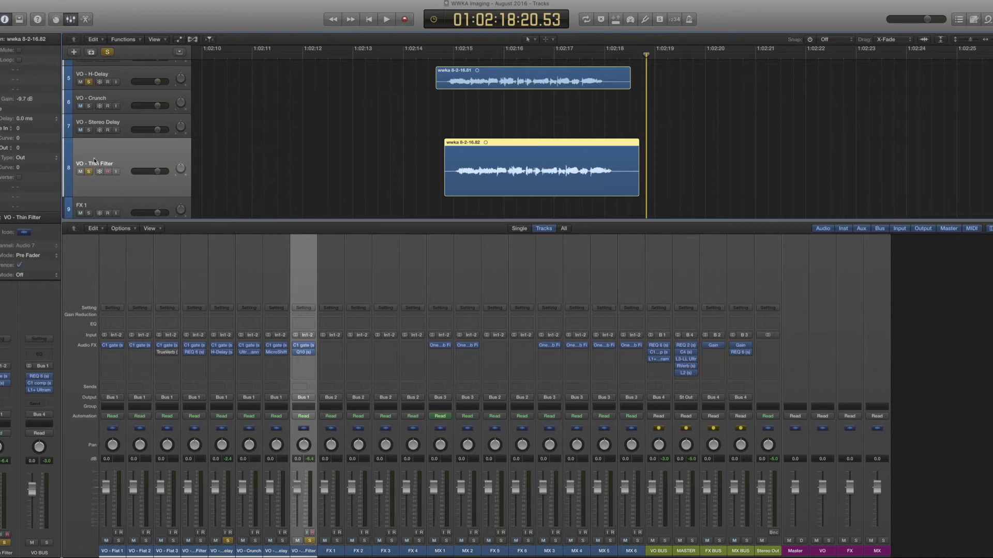
Delete the two layered demo regions near 1:02:14 on VO - H-Delay and VO - Thin Filter.
left_click(428, 195, "super")
key("super+Left")
key("super+Left")
key("super+Left")
key("super+Left")
key("super+Left")
key("super+Left")
key("super+Left")
key("super+Left")
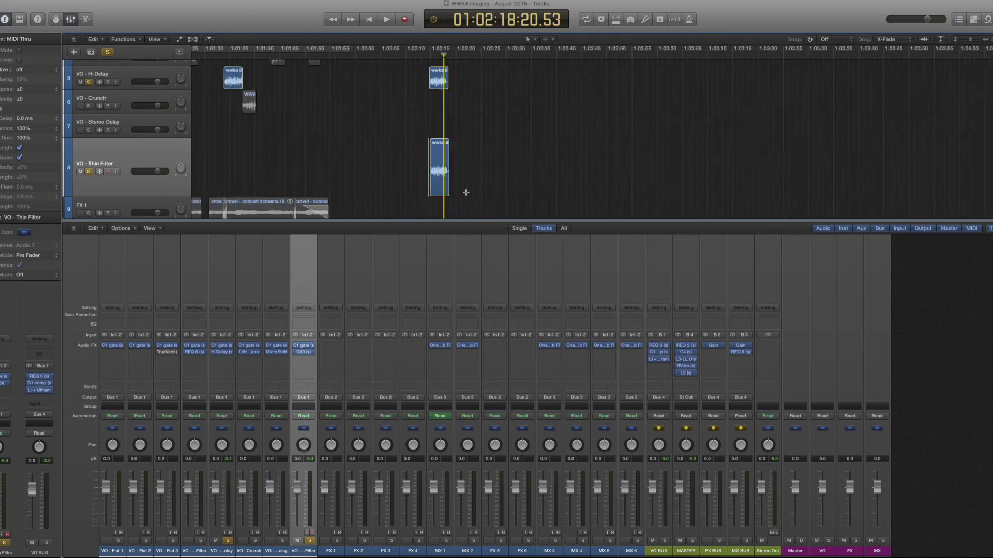
key("super+Left")
key("super+Left")
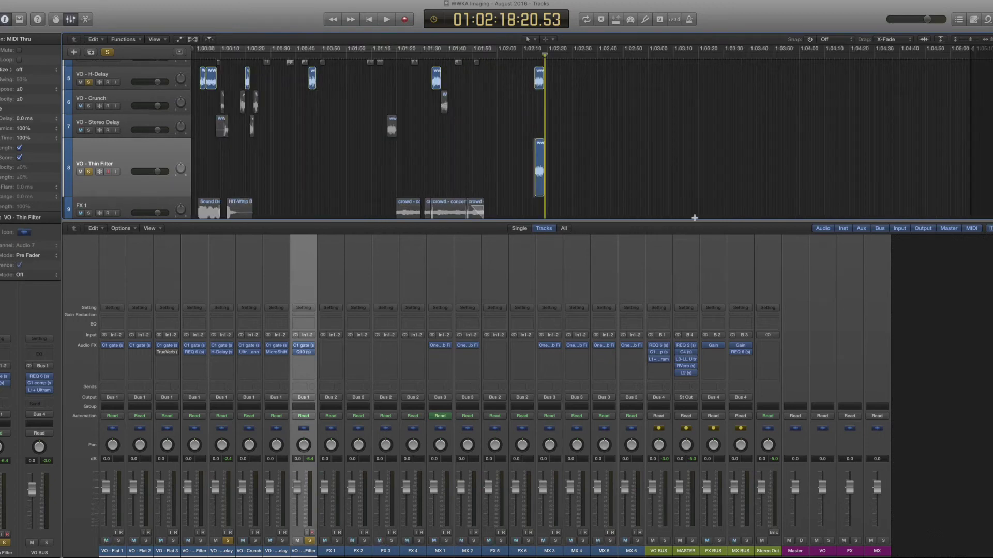
key("super+Right")
key("super+Right")
left_click_drag(590, 73, 508, 201)
key("Delete")
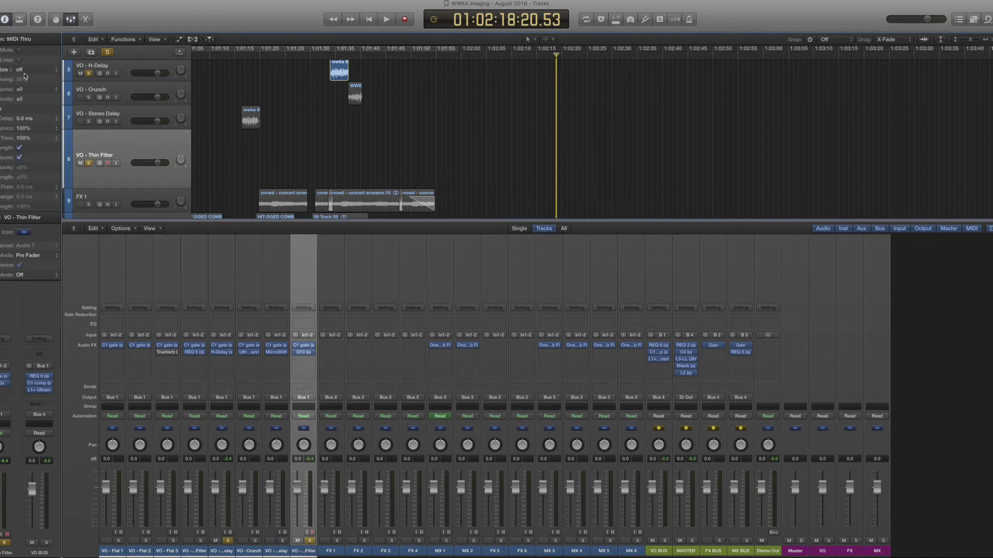
Turn off solo on the VO - H-Delay and VO - Thin Filter tracks.
left_click(88, 74)
left_click(89, 163)
scroll(168, 157, "up", 5)
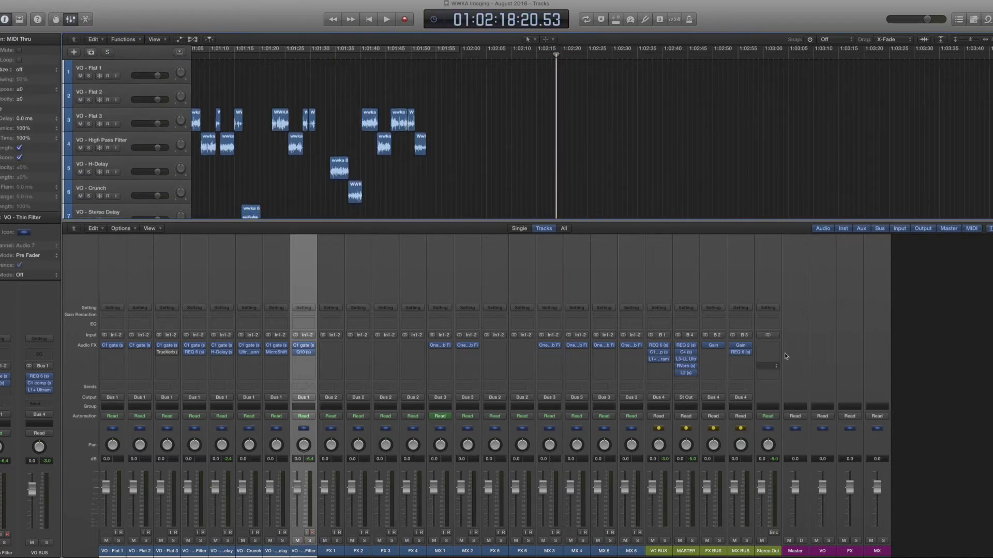
Show the REQ 6 equalizer and the C1 compressor on VO BUS one after the other, closing each.
left_click(664, 377)
left_click(653, 371)
left_click(660, 346)
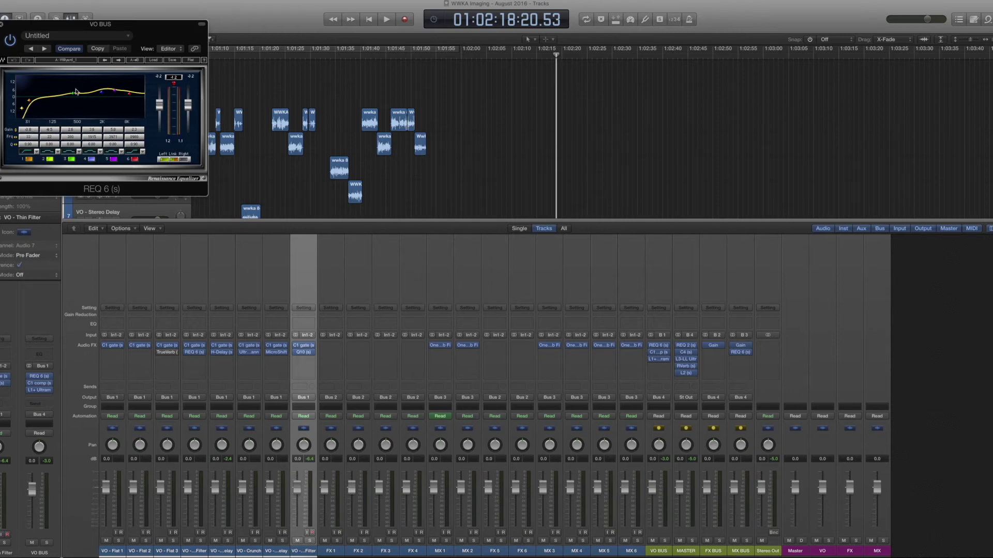
left_click(2, 23)
left_click(659, 354)
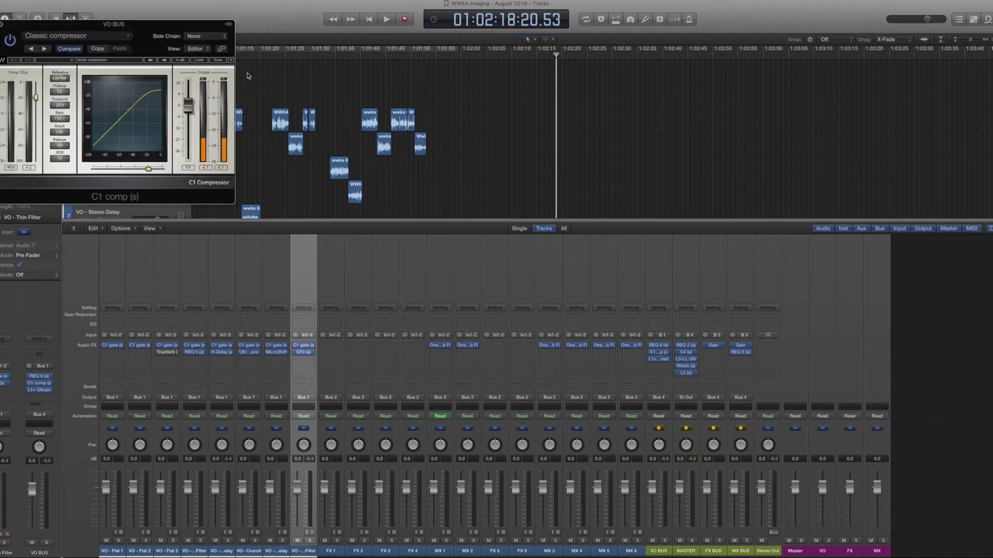
left_click(2, 24)
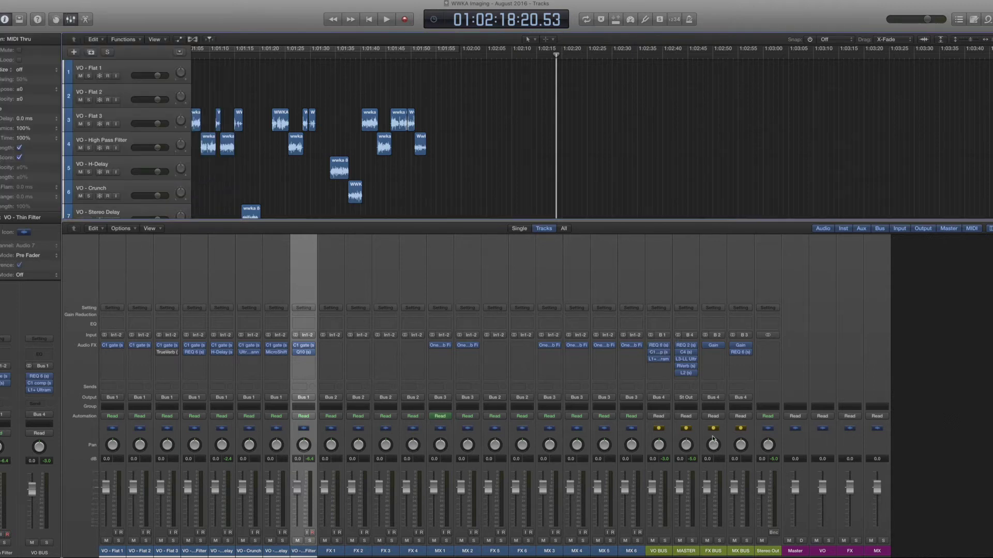
Show the L1+ Ultramaximizer on VO BUS, collapse and restore its header, and close it.
left_click(659, 359)
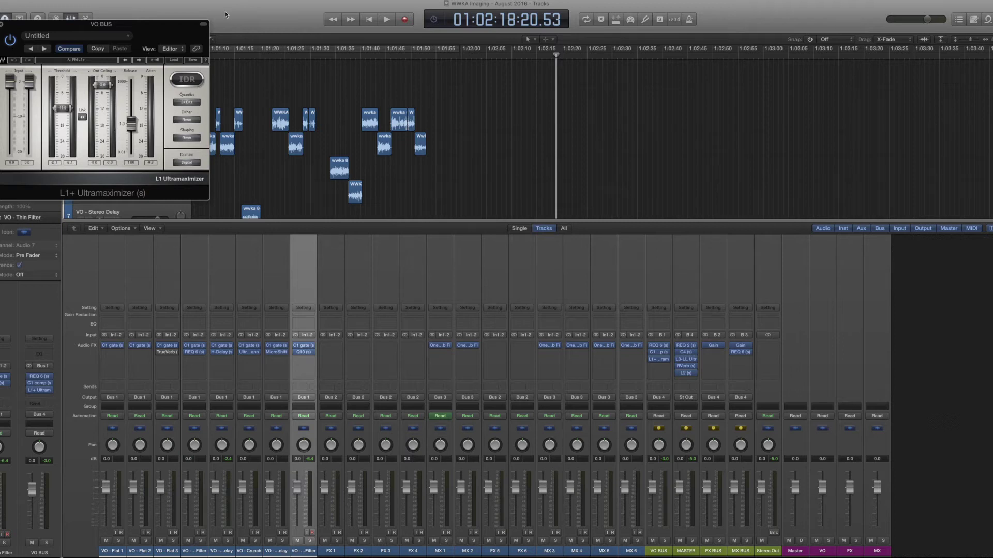
left_click(203, 25)
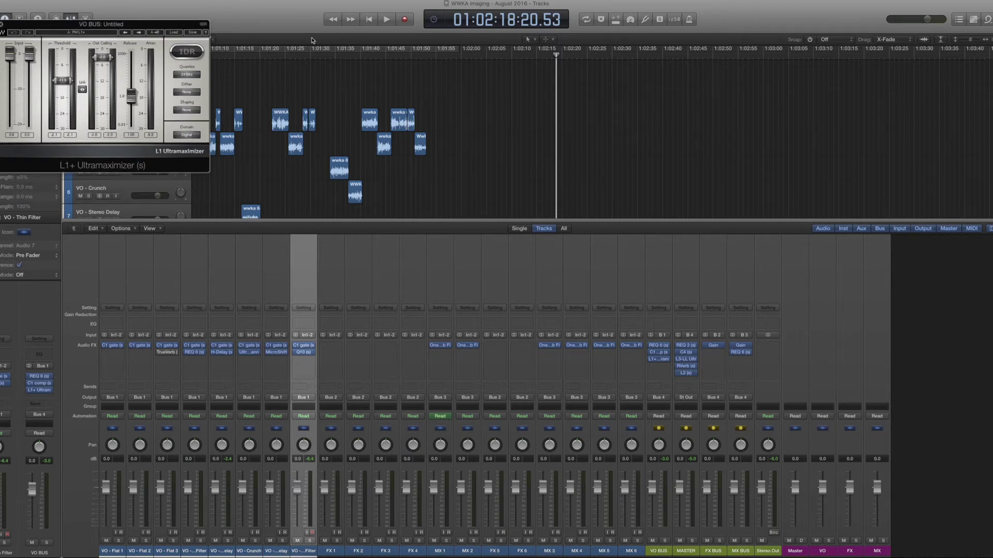
left_click(203, 25)
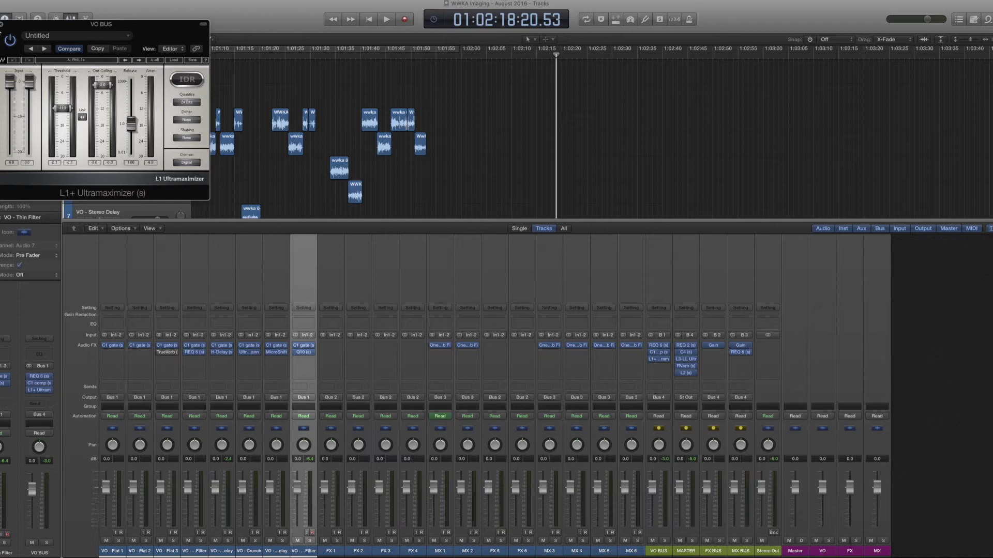
left_click(2, 24)
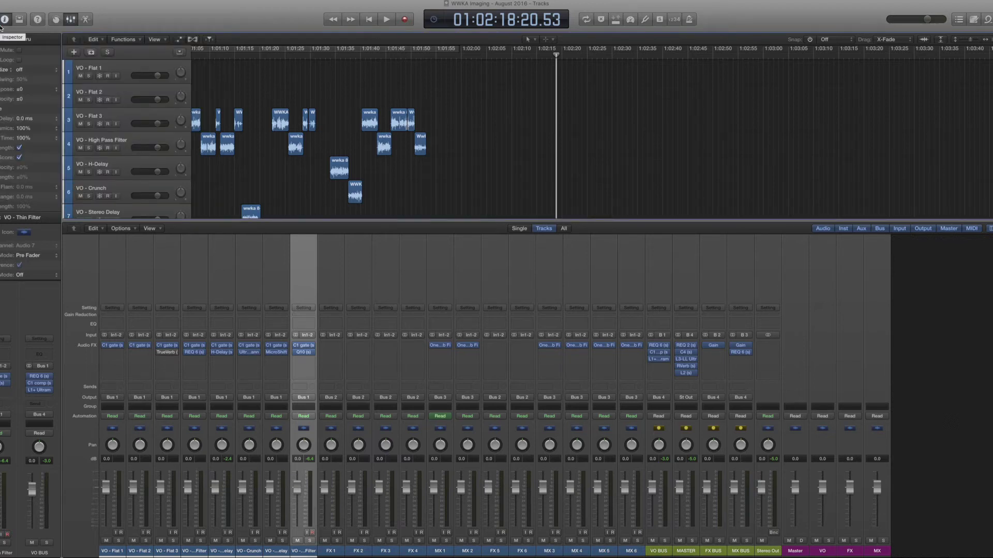
Select the FX 1 channel, show the Gain plug-in on FX BUS beside the mixer's bus channels, and close it.
left_click(322, 264)
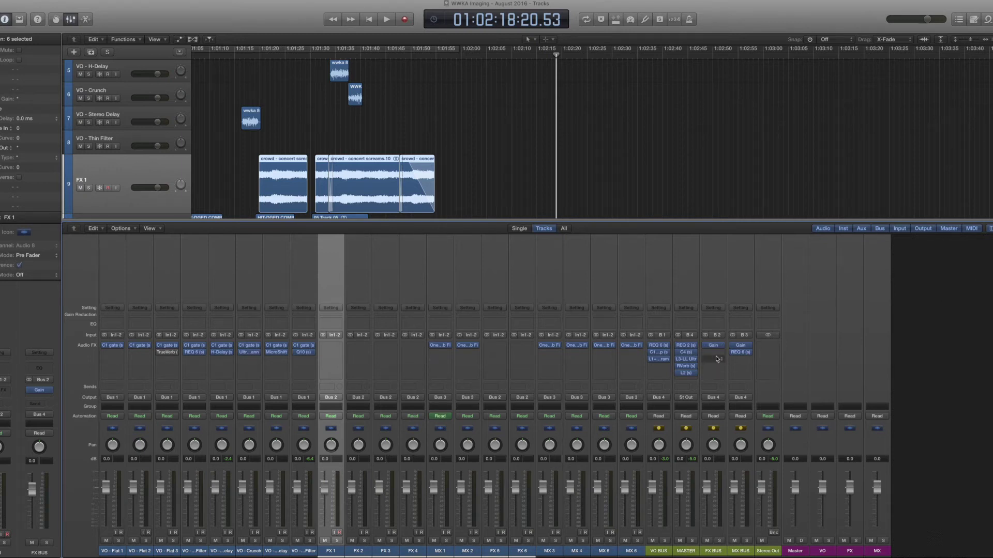
left_click(717, 343)
left_click(709, 279)
left_click(711, 289)
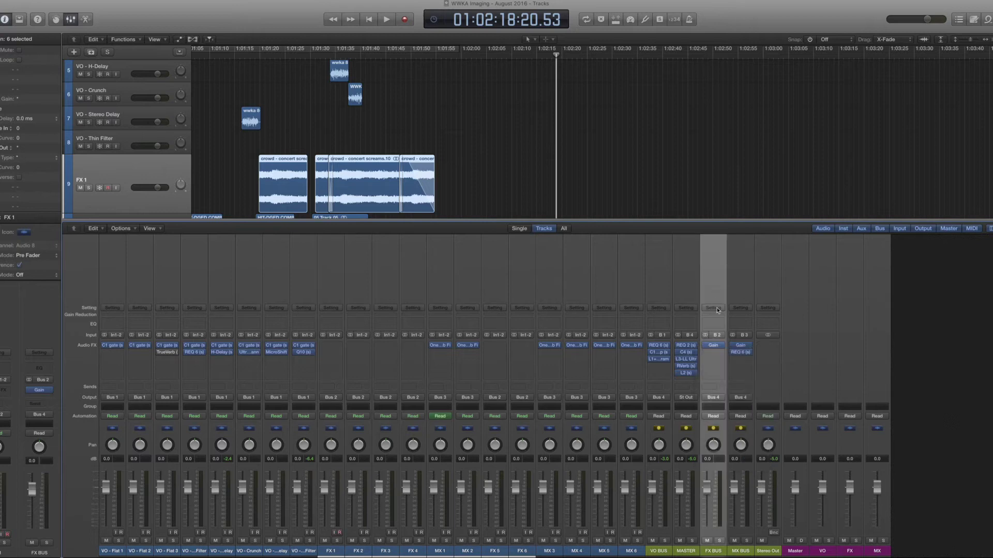
left_click(715, 346)
left_click_drag(82, 32, 654, 209)
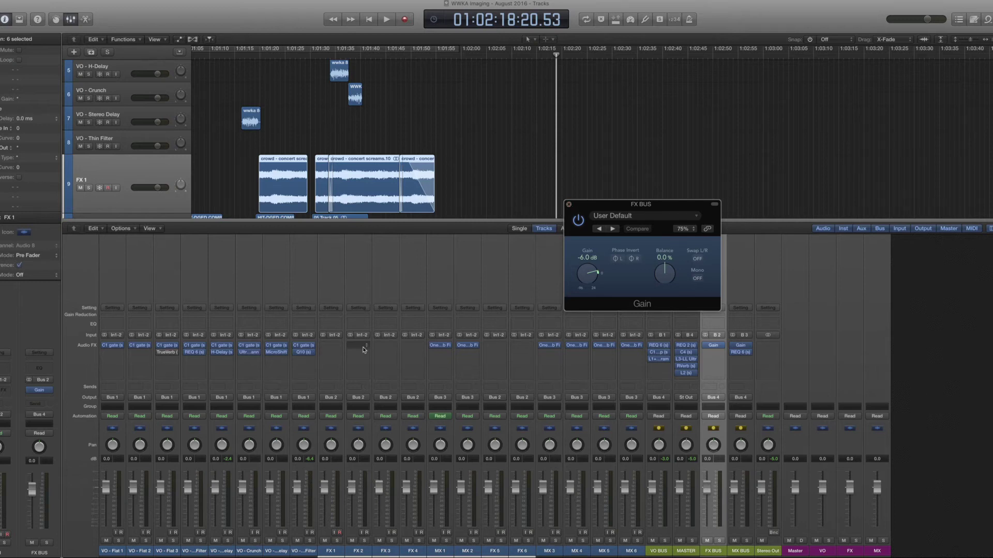
left_click(568, 205)
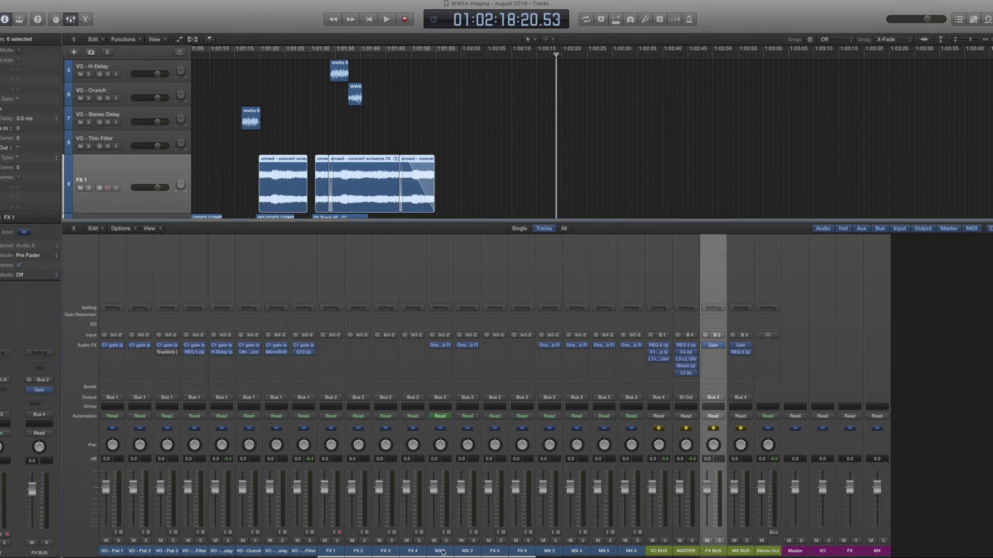
Select the MX 1 channel, then examine the Gain and REQ 6 plug-ins on MX BUS, closing each.
left_click(448, 359)
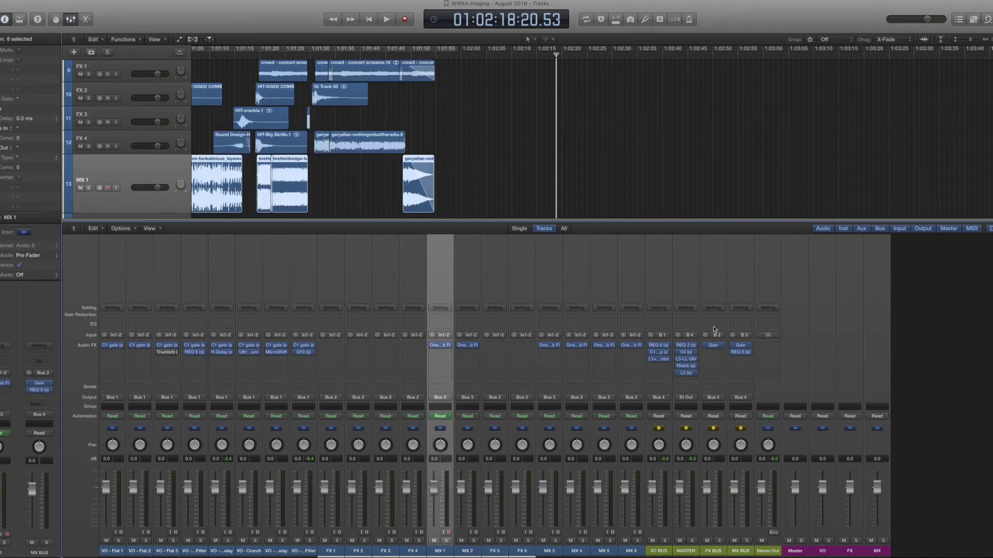
left_click(740, 345)
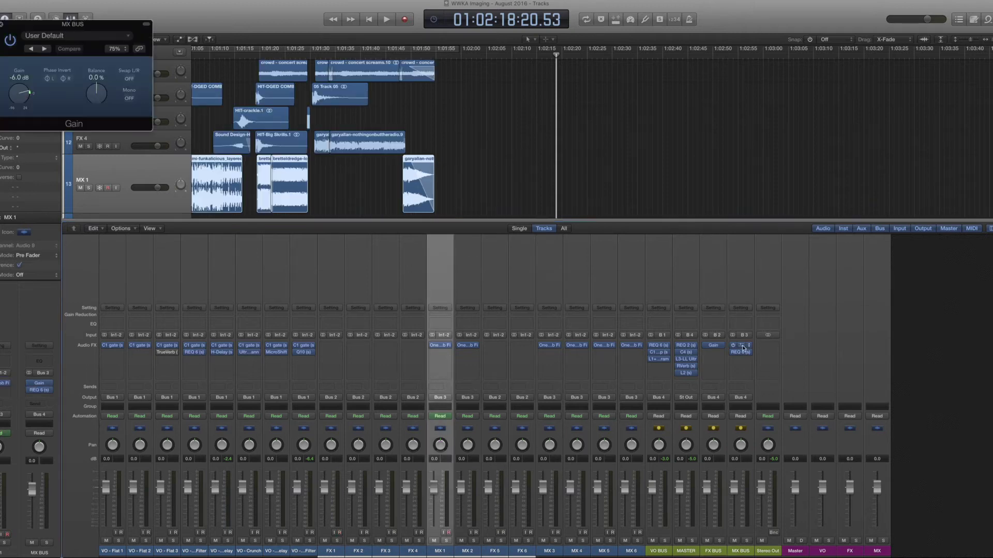
left_click(2, 24)
mouse_move(742, 354)
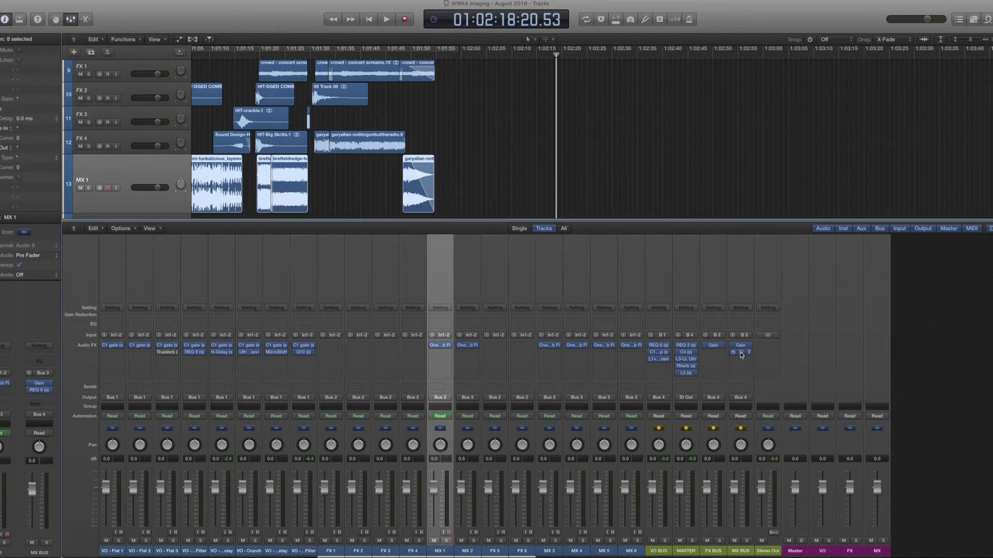
left_click(742, 355)
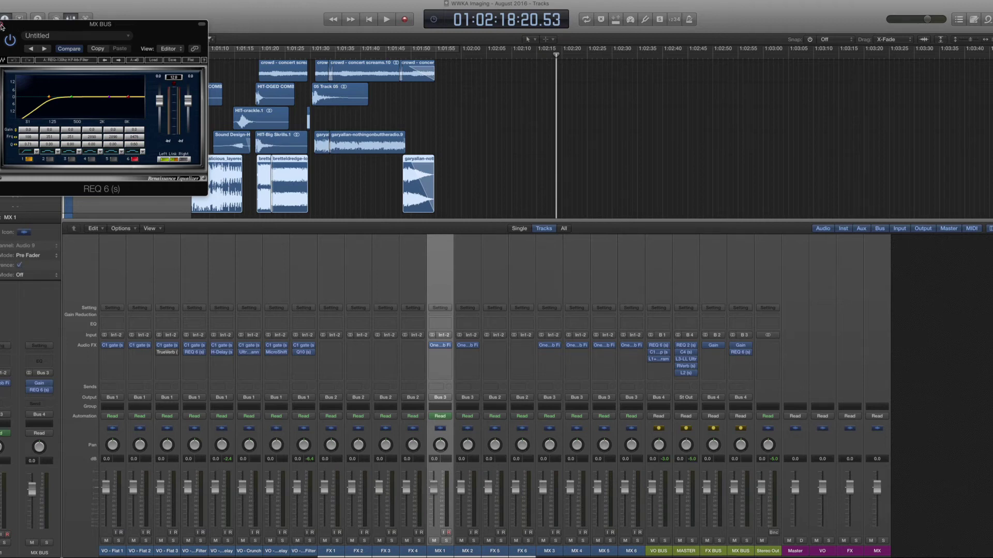
left_click(3, 25)
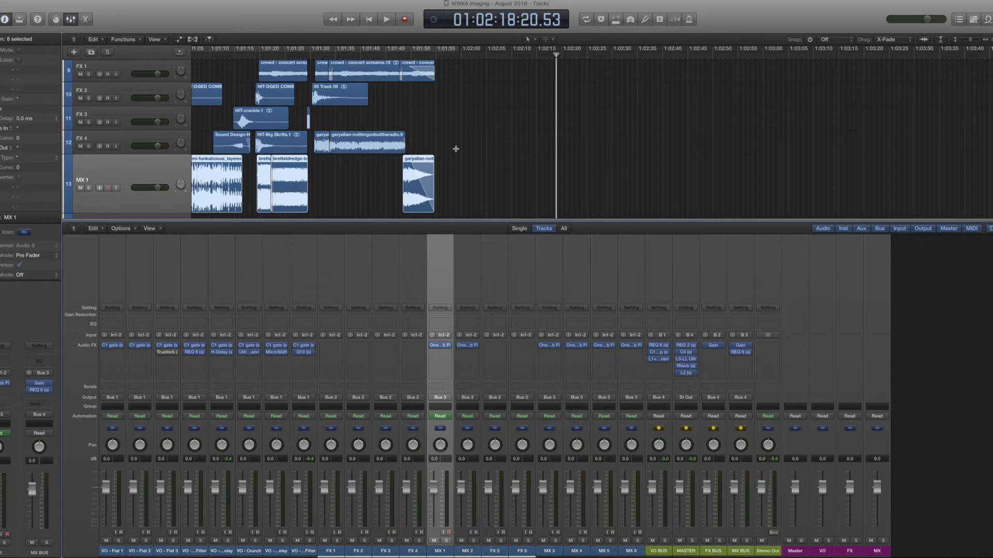
Show track automation for the earlier MX 1 music regions around 1:00:30.
scroll(459, 150, "down", 3)
scroll(311, 160, "left", 2)
scroll(312, 159, "left", 9)
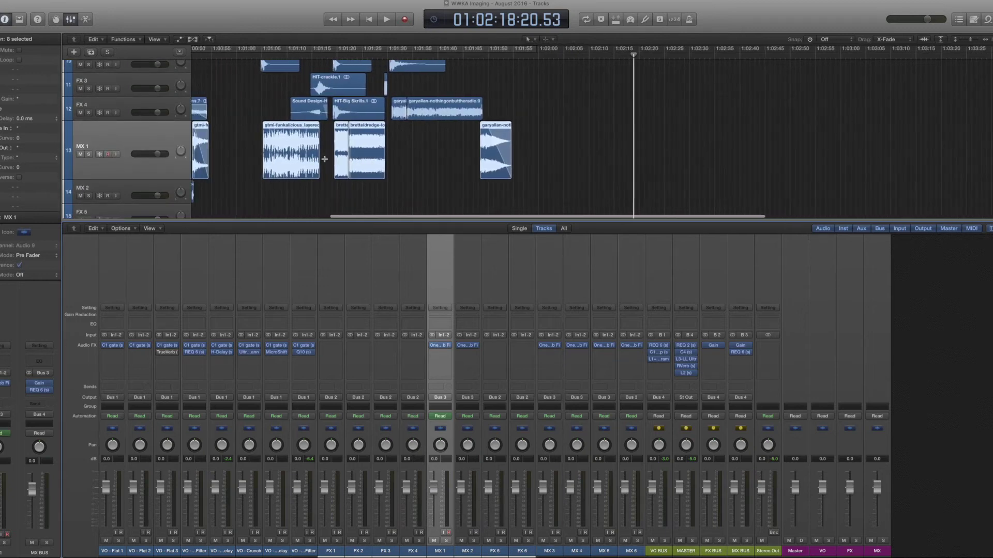
scroll(325, 159, "left", 2)
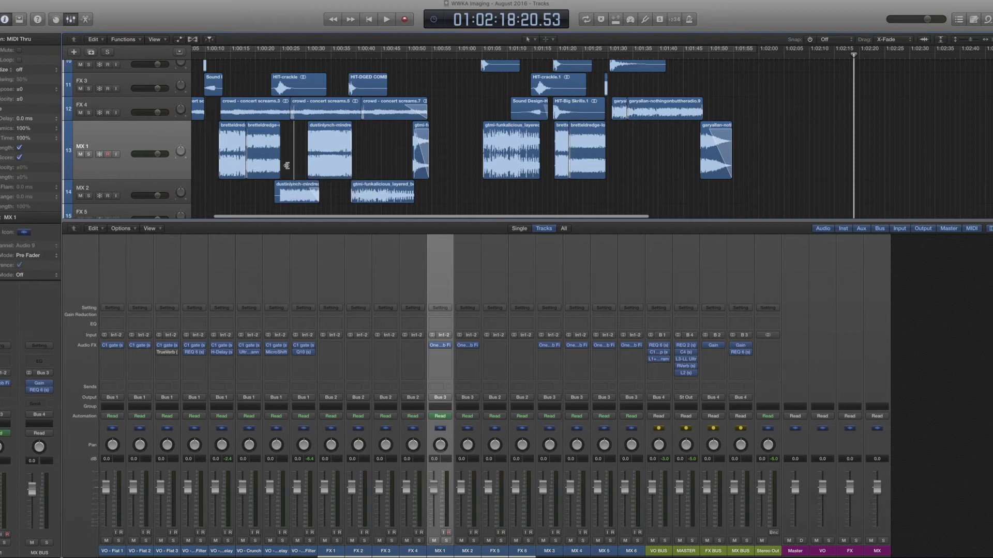
key("a")
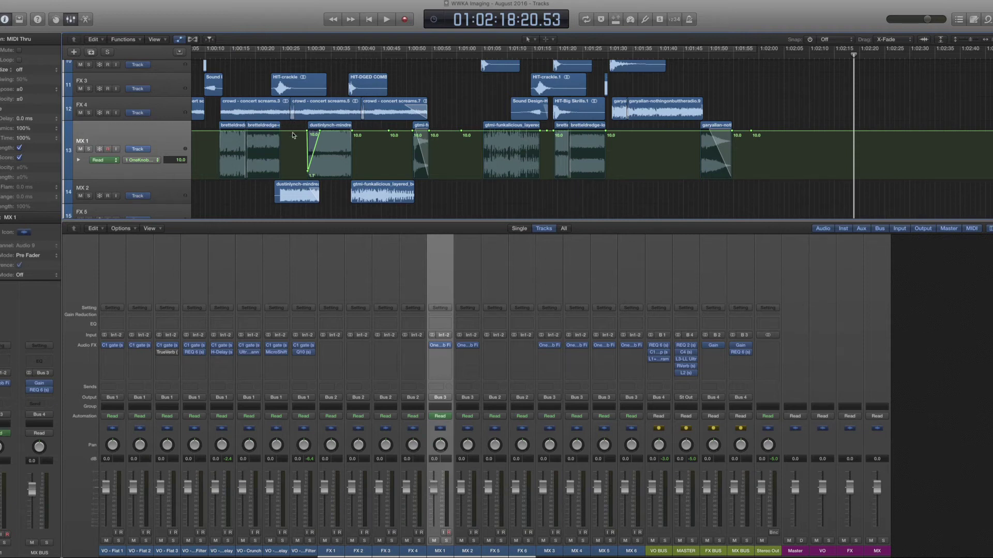
Play the mix from the start of the first MX 2 region with MX 1's OneKnob Filter window visible over the arrangement.
left_click(288, 199)
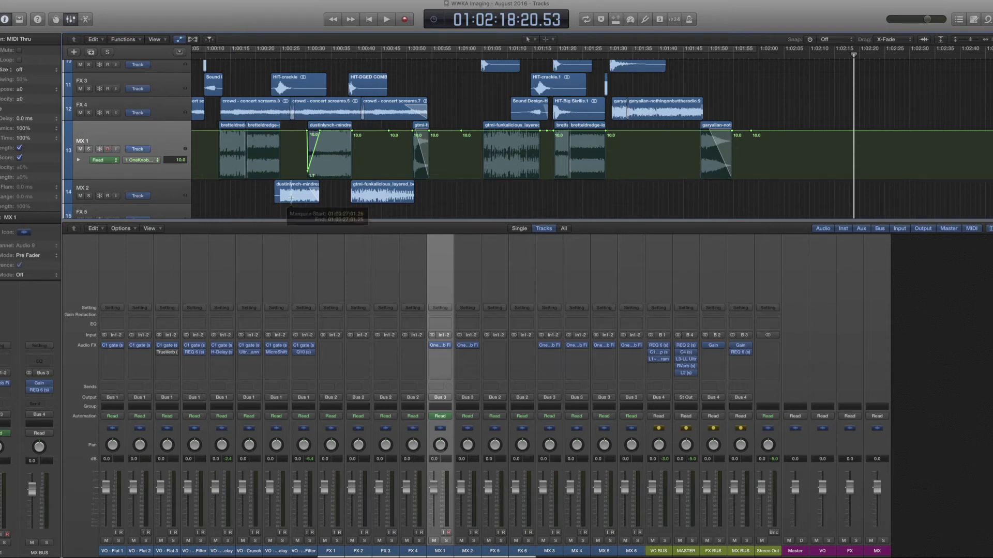
left_click(275, 199)
left_click(269, 199)
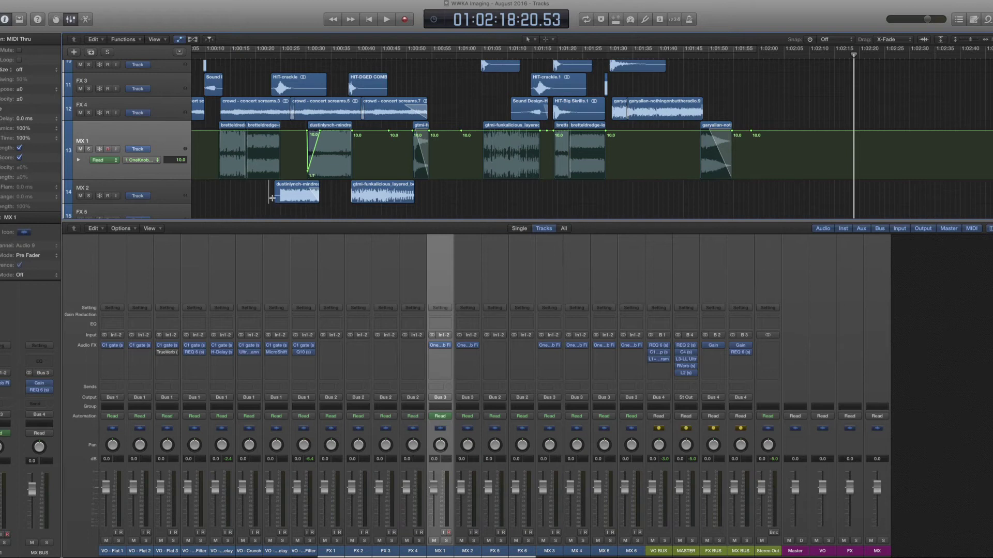
left_click(280, 198)
left_click(441, 347)
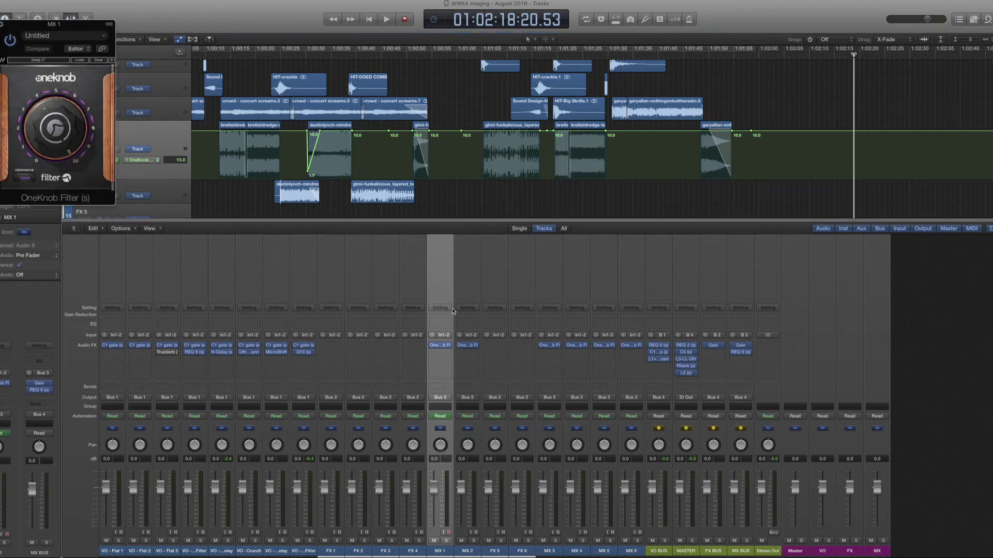
left_click_drag(66, 25, 583, 23)
key("space")
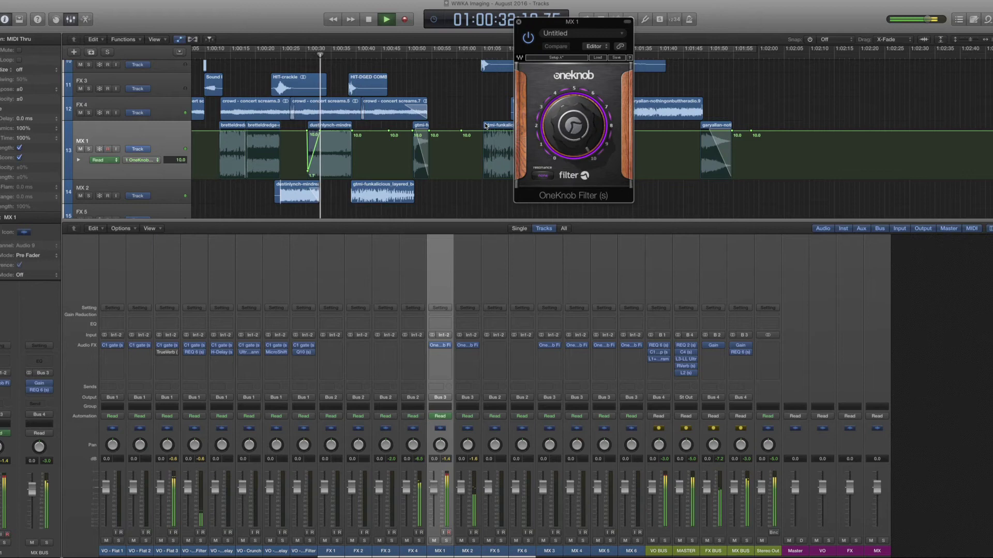
key("space")
Replay the automated filter sweep from about 01:00:28 with MX 1 soloed, then close OneKnob Filter and clear the solo.
left_click(89, 149)
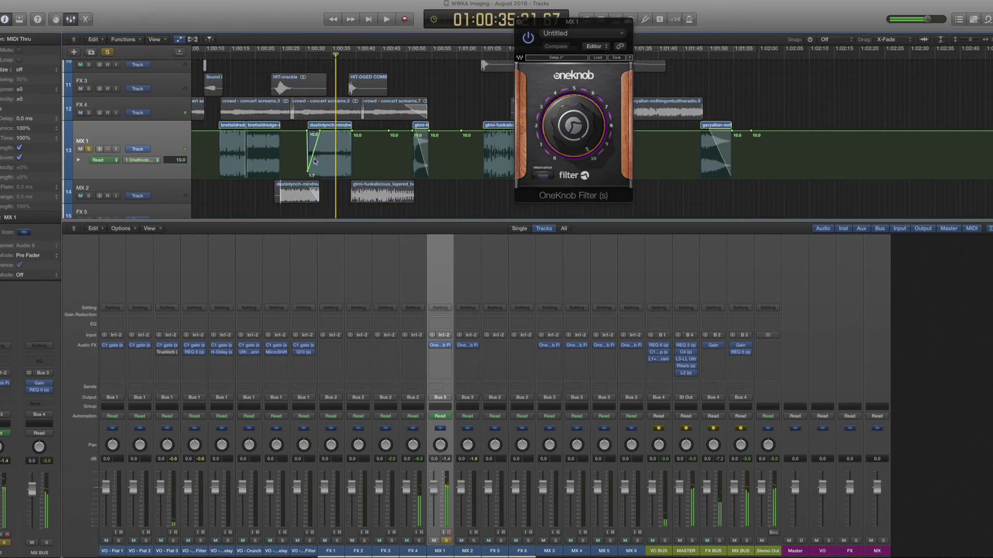
left_click(300, 56)
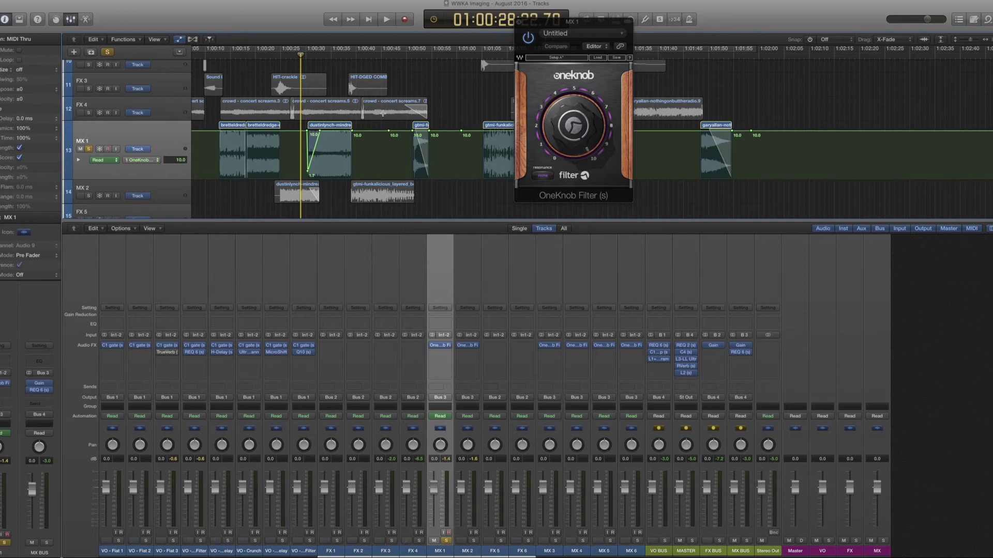
key("space")
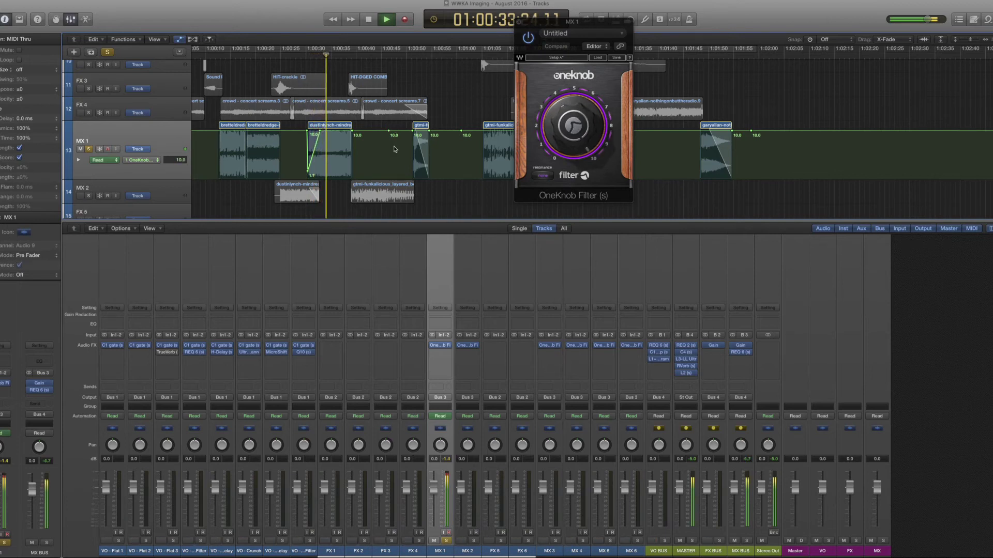
key("space")
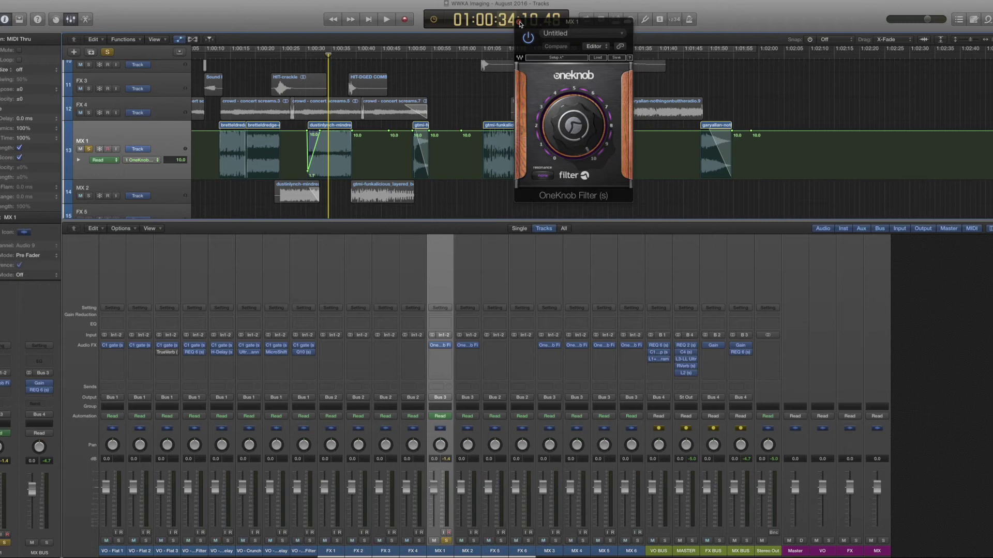
left_click(519, 23)
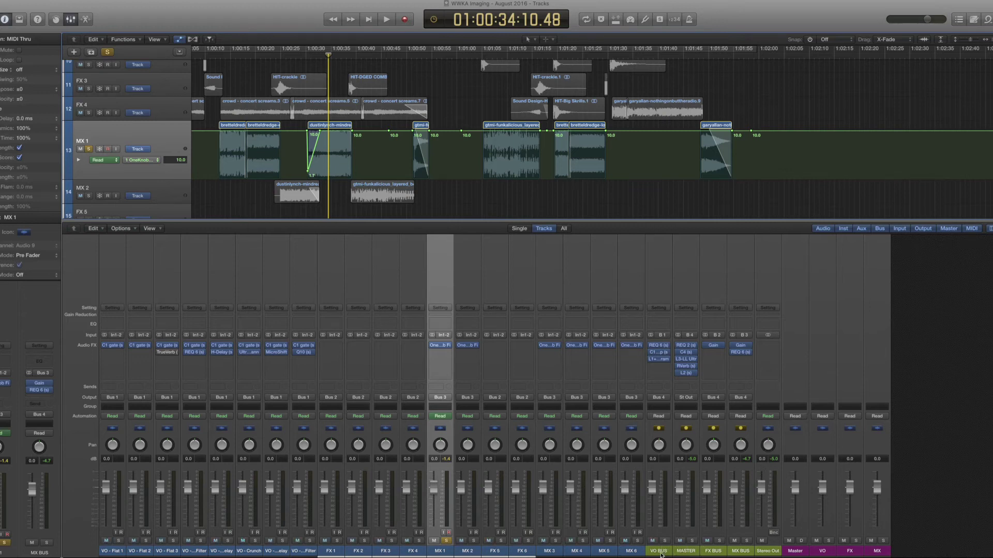
left_click(447, 541)
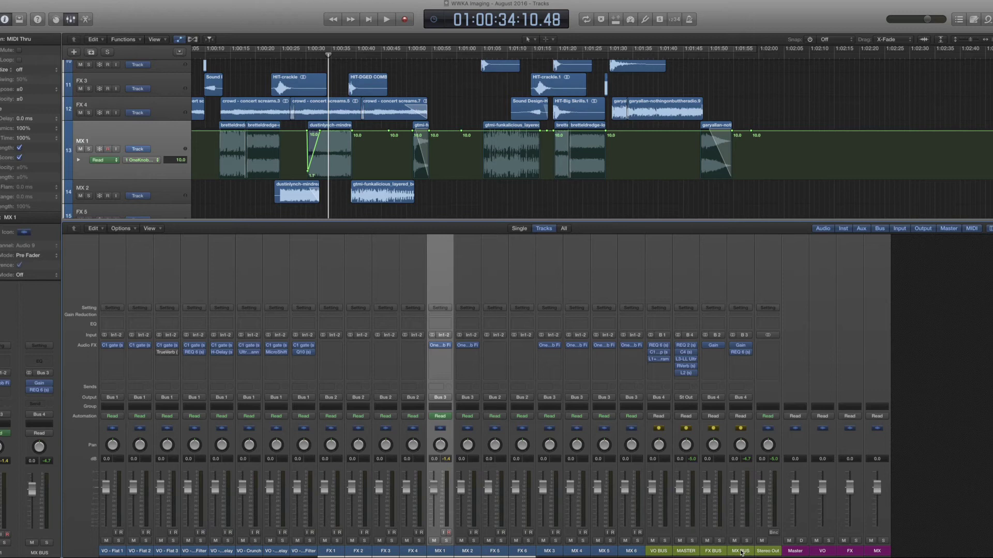
Select the MASTER channel and examine its REQ 2 equalizer and C4 multiband processor, closing each.
left_click(695, 544)
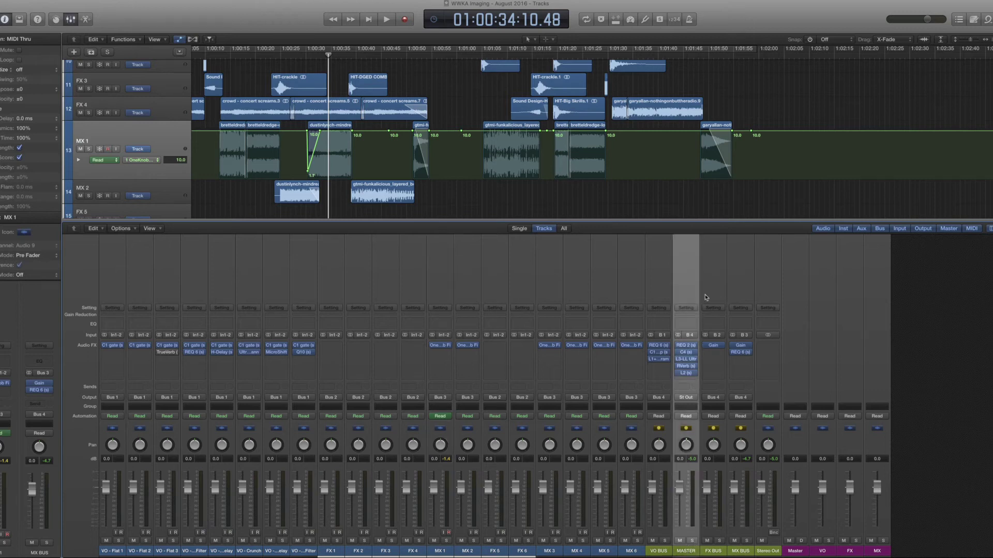
left_click(687, 348)
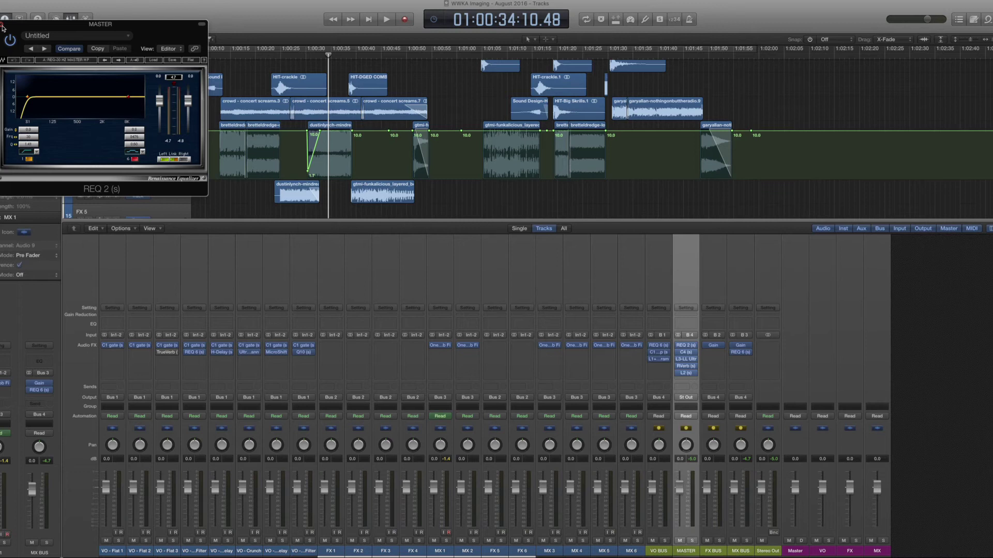
key("super+w")
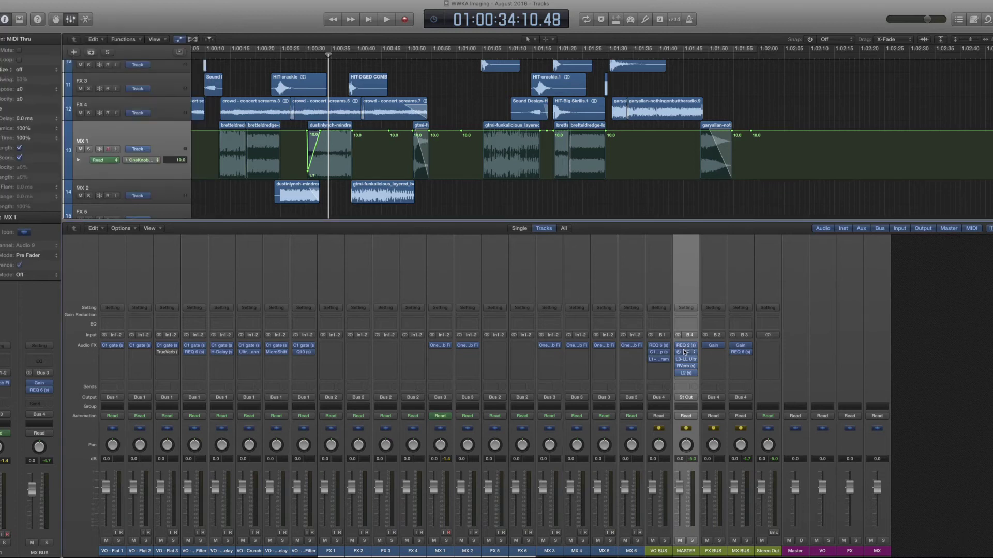
left_click(686, 353)
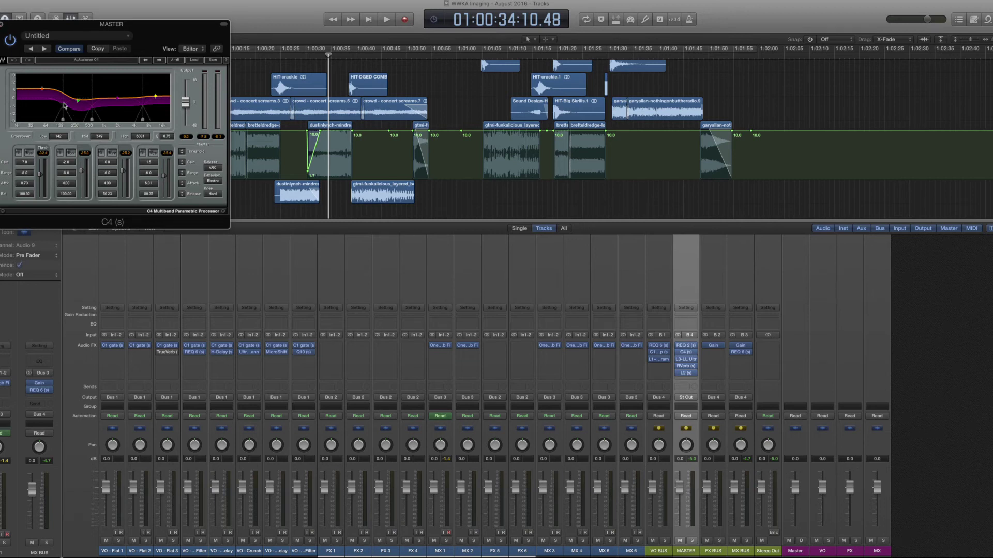
left_click(2, 25)
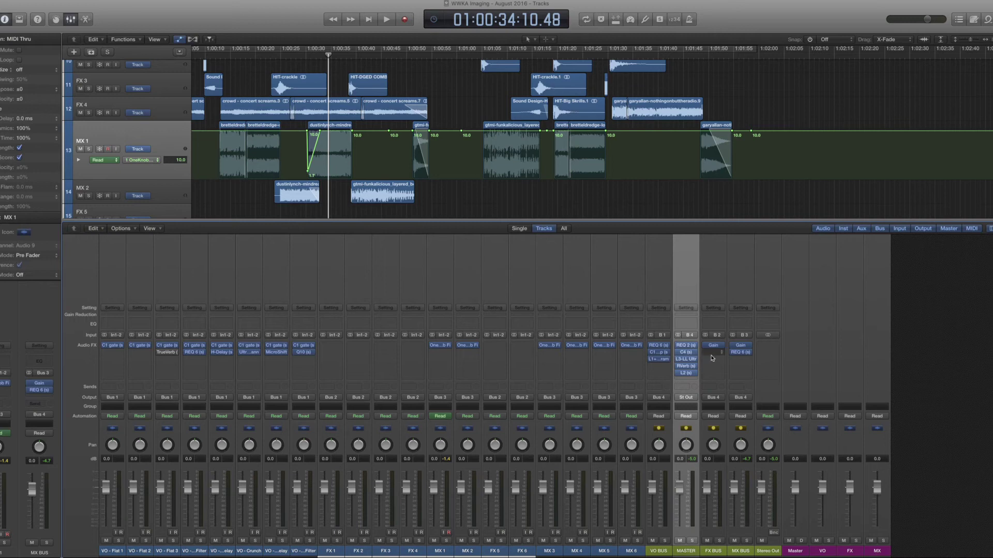
Examine the MASTER channel's remaining plug-ins, L3-LL Ultra, RVerb and L2, closing each one.
left_click(687, 360)
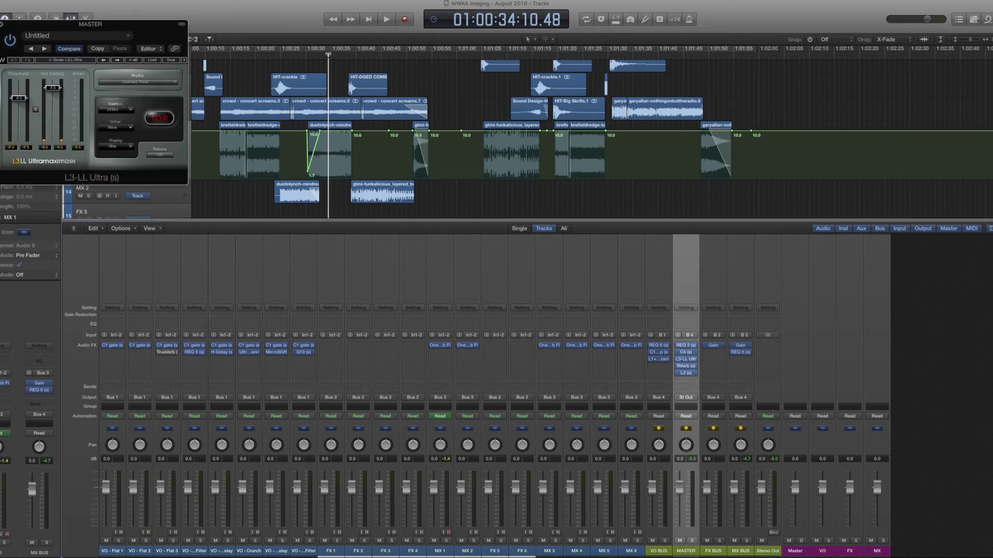
left_click(2, 25)
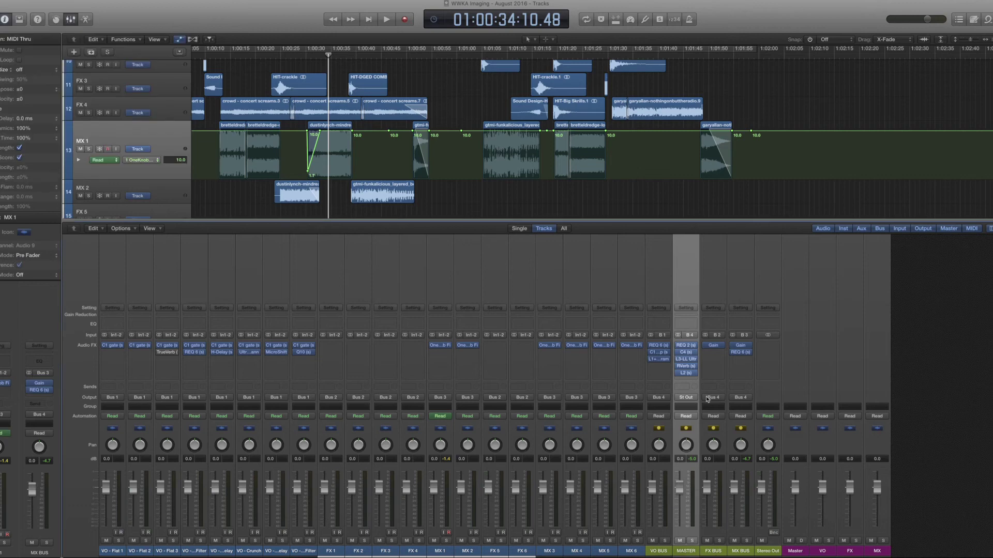
left_click(685, 368)
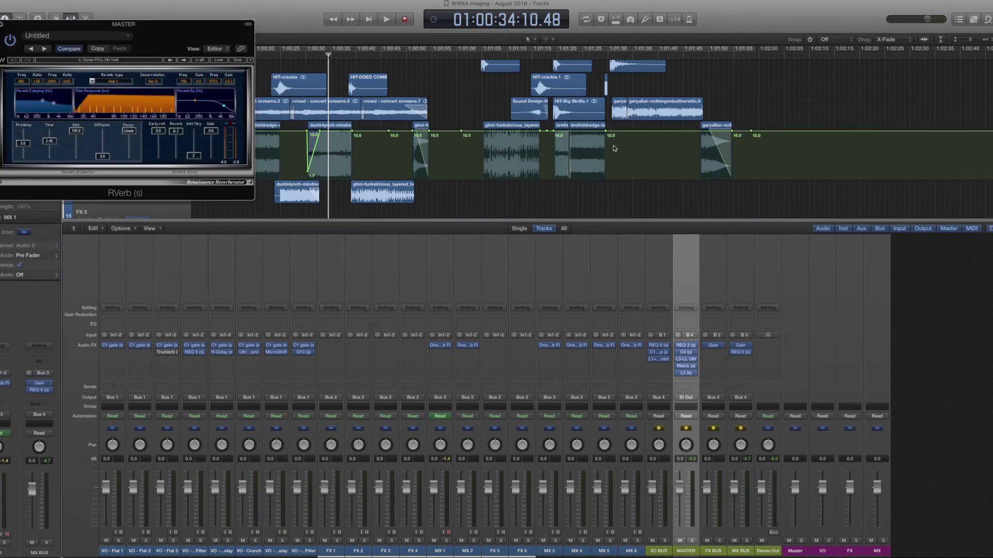
scroll(614, 148, "up", 5)
scroll(614, 148, "up", 2)
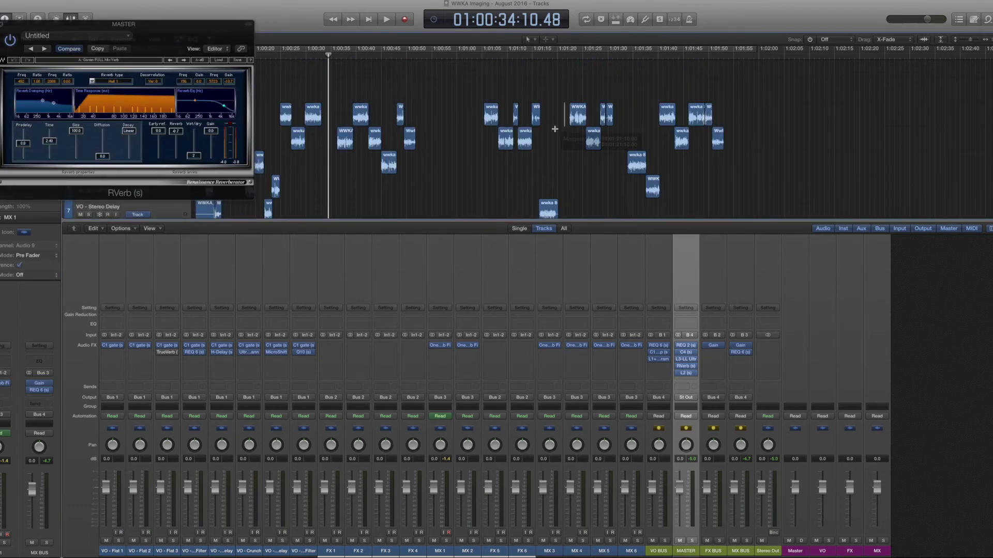
left_click_drag(98, 27, 826, 30)
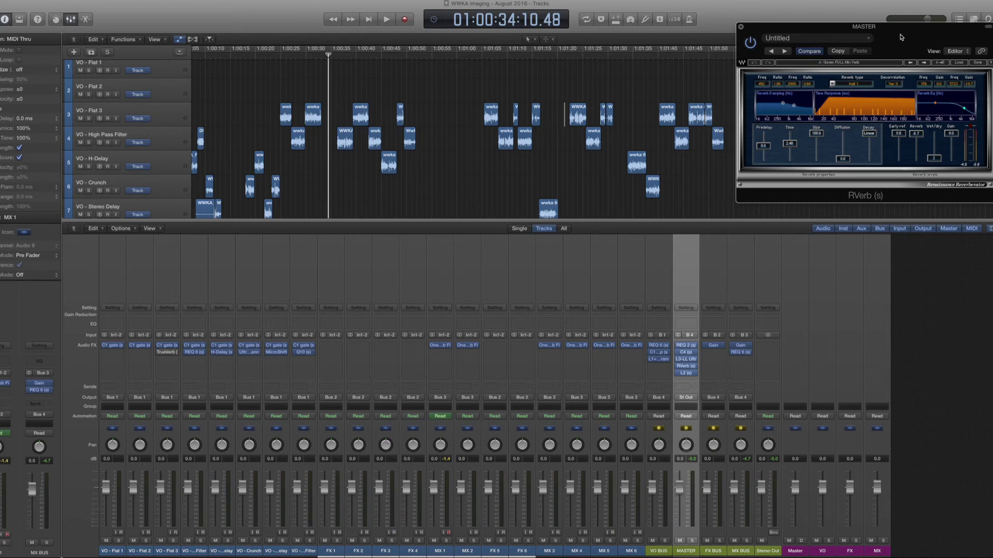
left_click_drag(902, 37, 471, 46)
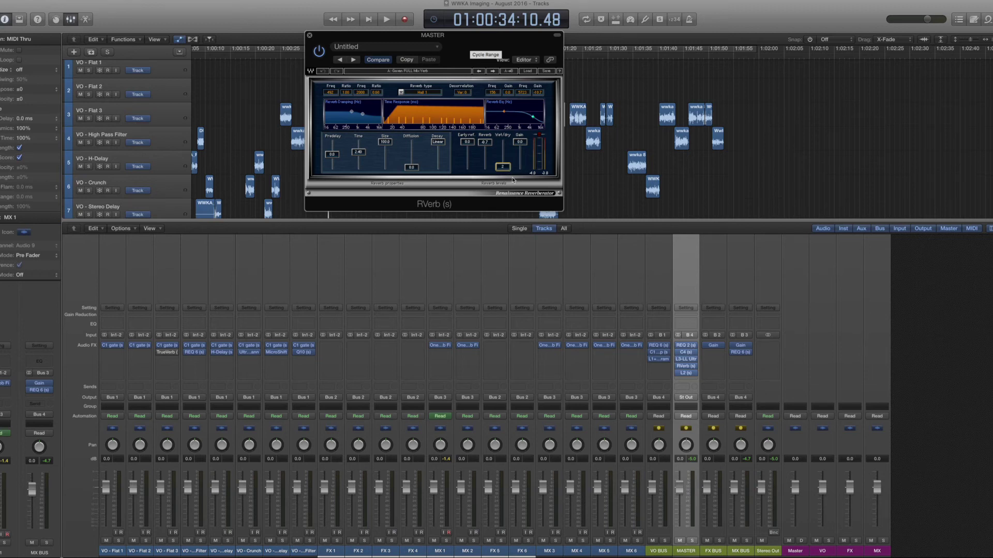
left_click(309, 37)
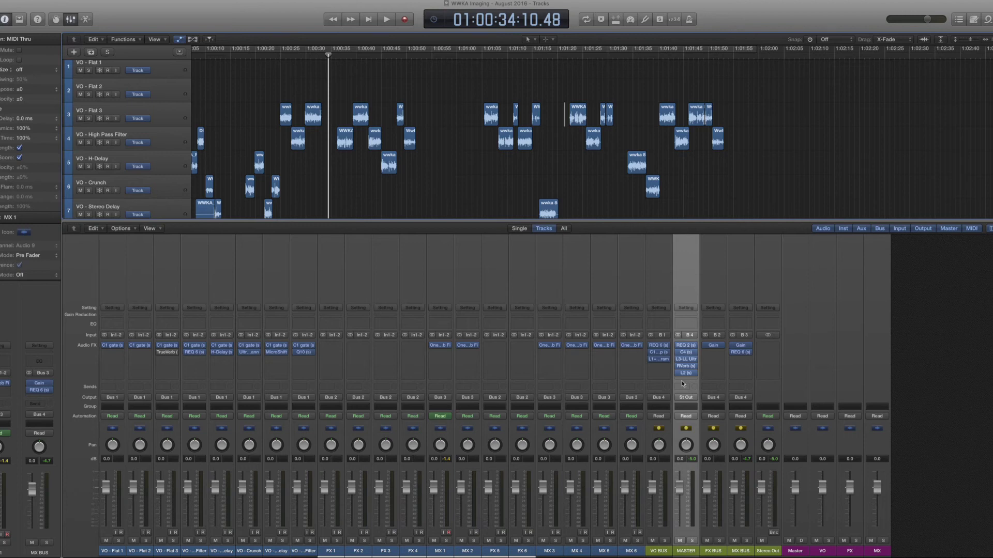
left_click(686, 373)
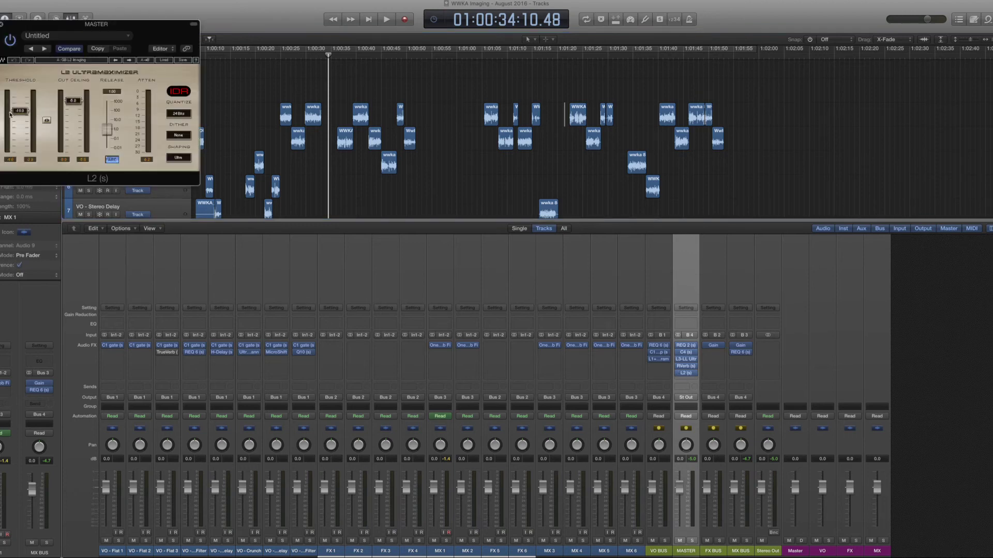
left_click(3, 25)
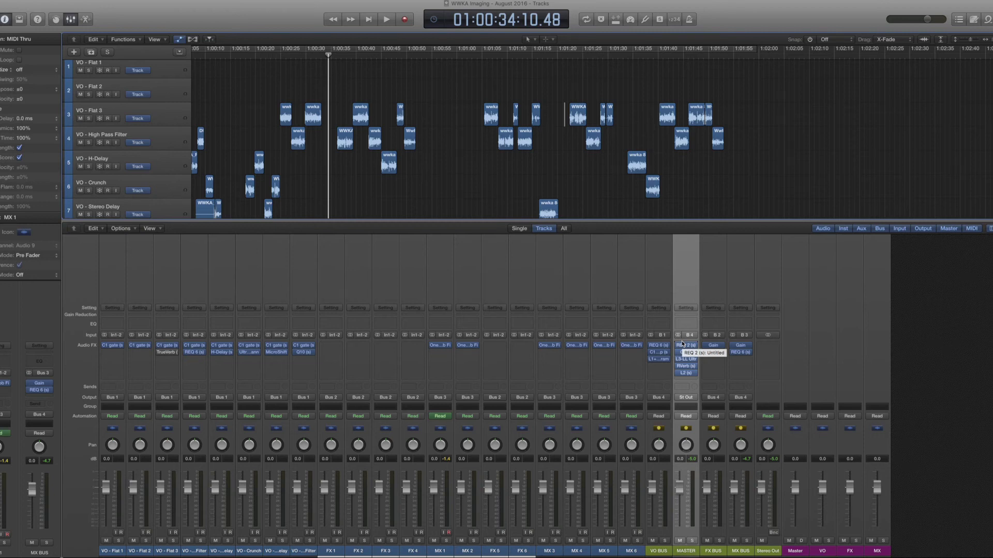
Move the playhead to about 01:00:29 near the mindreader region on MX 1 and hide track automation.
scroll(480, 192, "down", 2)
scroll(486, 193, "left", 2)
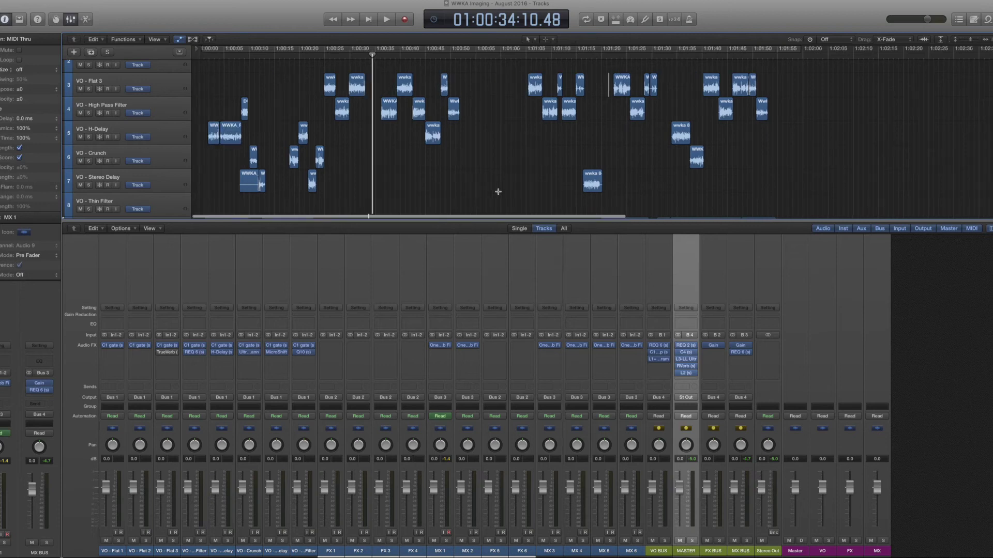
scroll(499, 194, "down", 4)
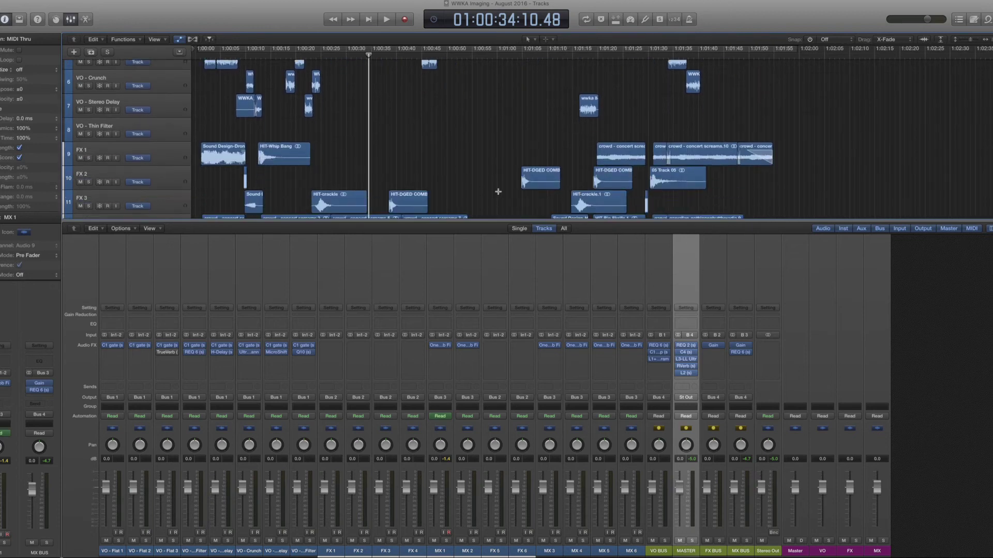
scroll(499, 194, "down", 2)
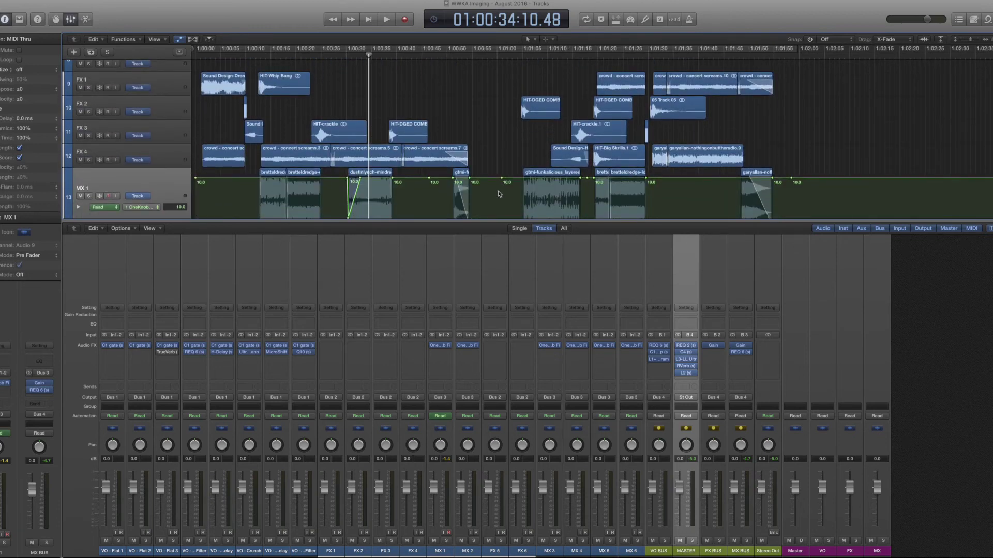
scroll(499, 194, "down", 1)
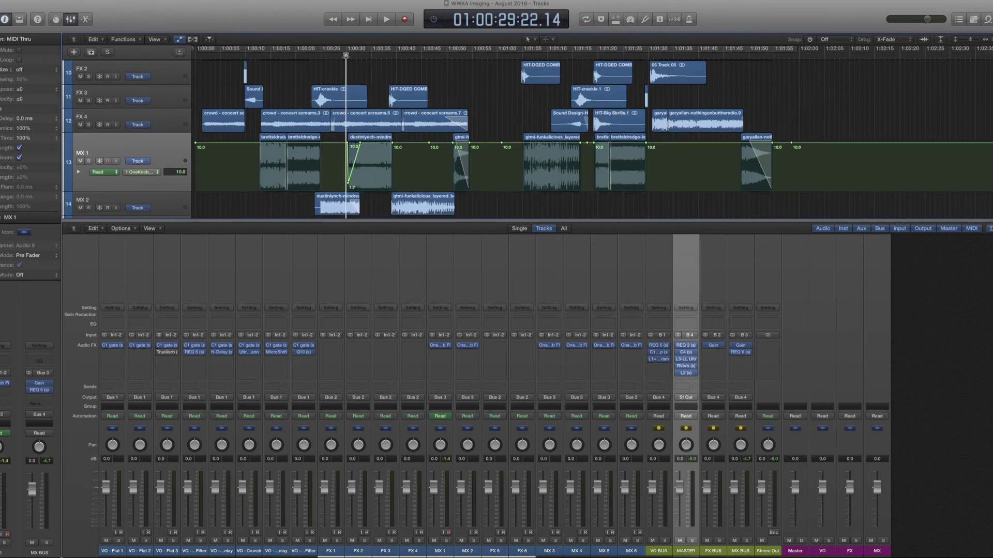
key("a")
Look over the VO, FX and MX tracks in the arrangement, including the empty spare tracks.
scroll(391, 103, "up", 4)
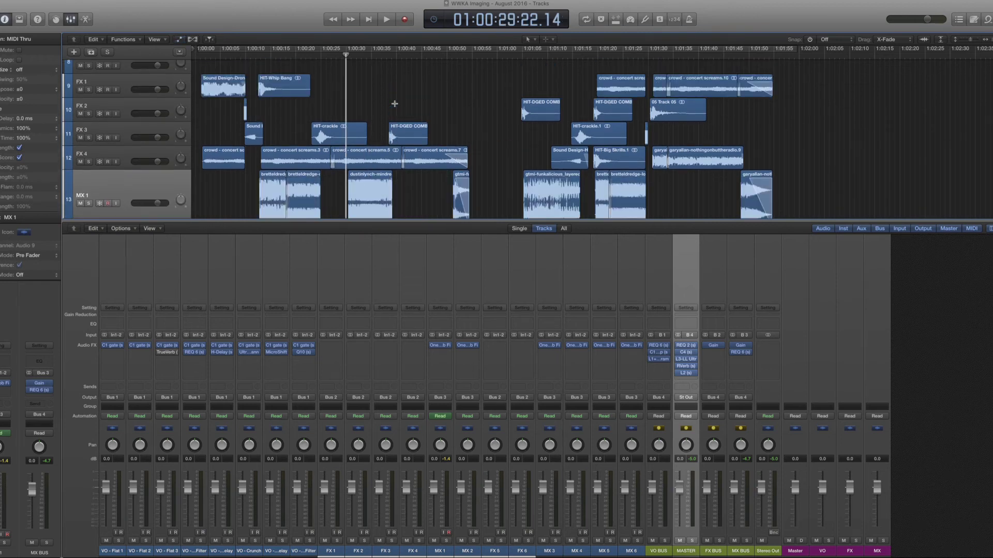
scroll(410, 103, "down", 5)
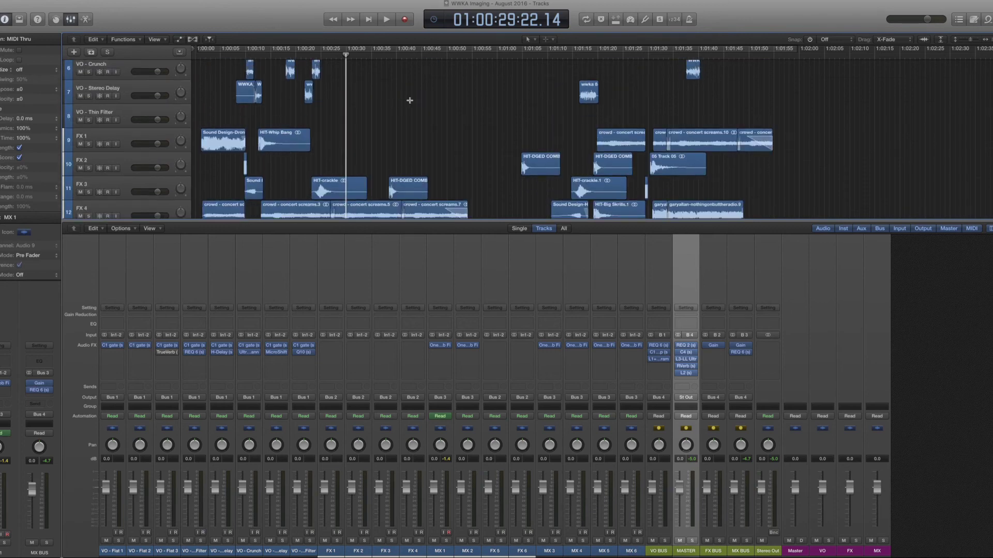
scroll(412, 103, "down", 3)
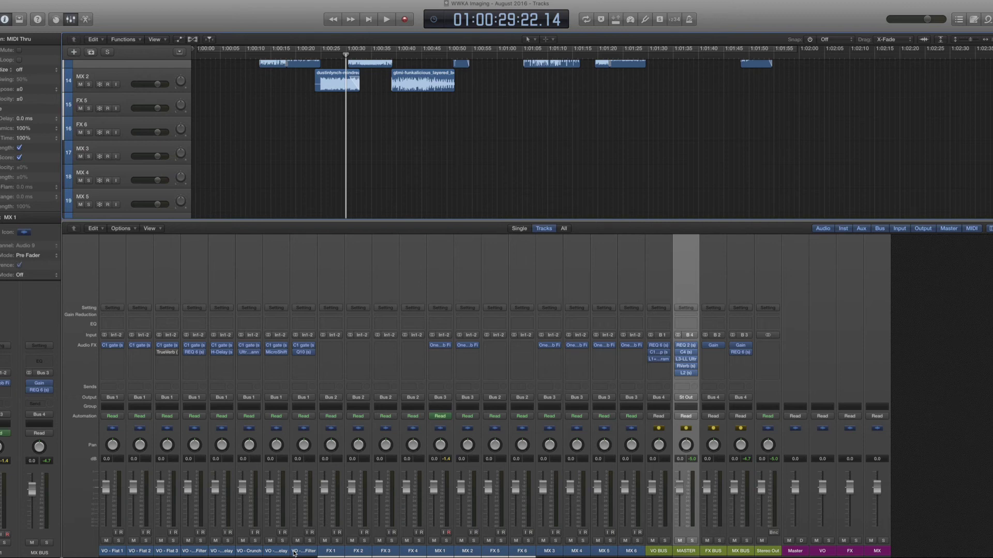
scroll(384, 185, "up", 5)
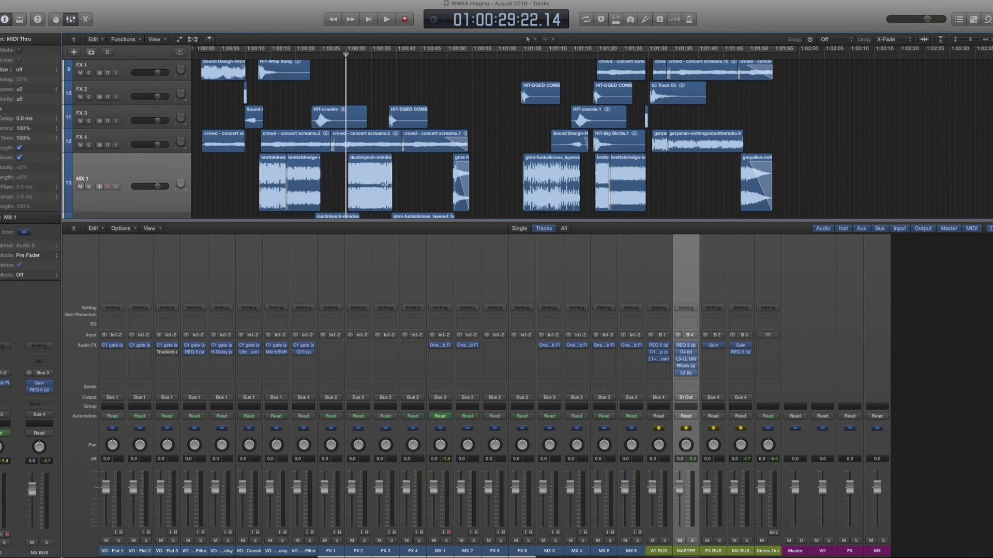
scroll(453, 146, "up", 7)
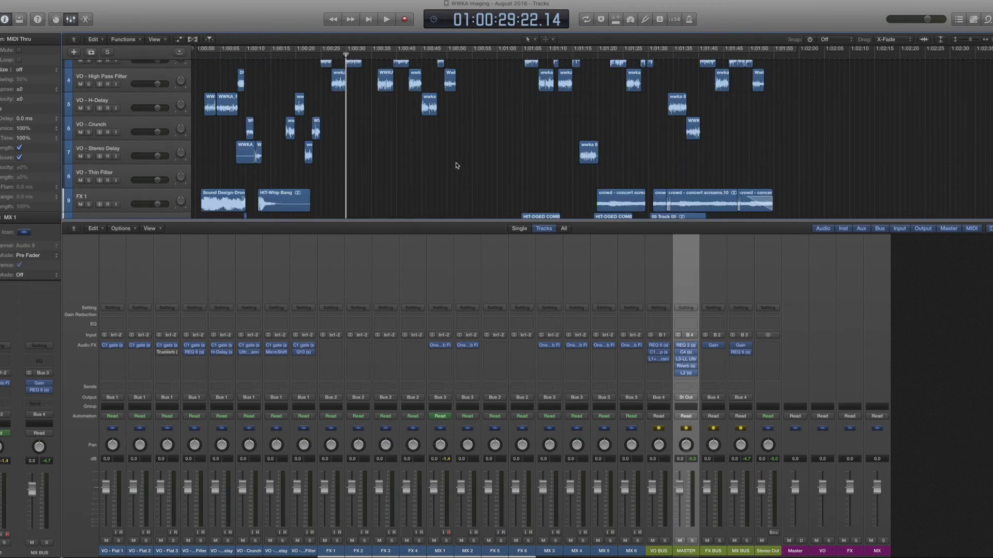
scroll(456, 165, "down", 2)
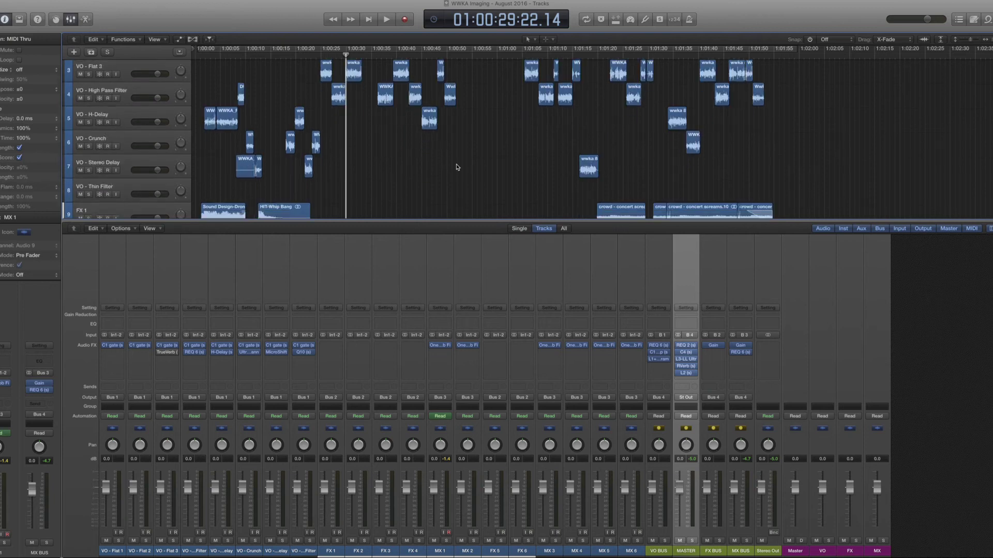
scroll(457, 167, "down", 1)
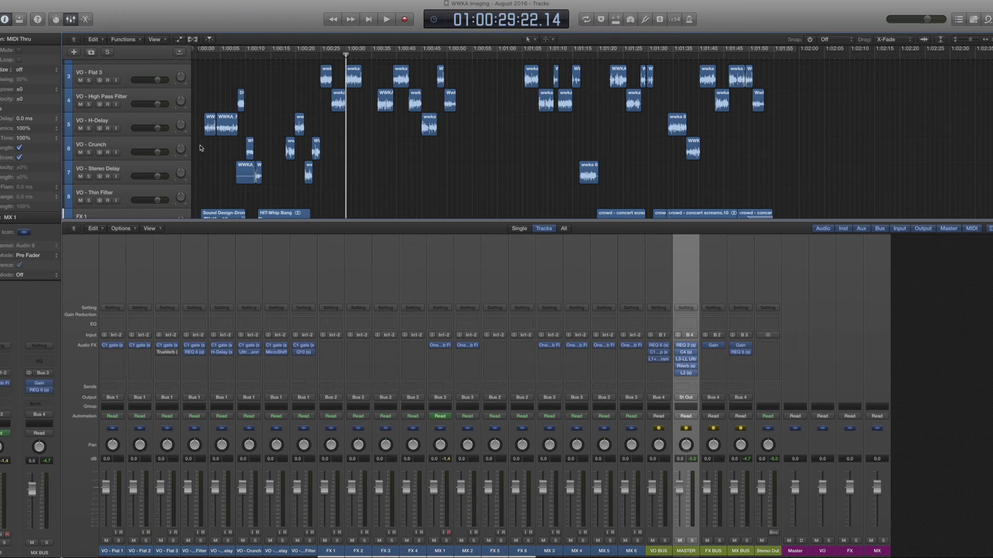
Hide the mixer and enlarge the regions in the full-height arrangement.
left_click_drag(201, 154, 201, 158)
key("x")
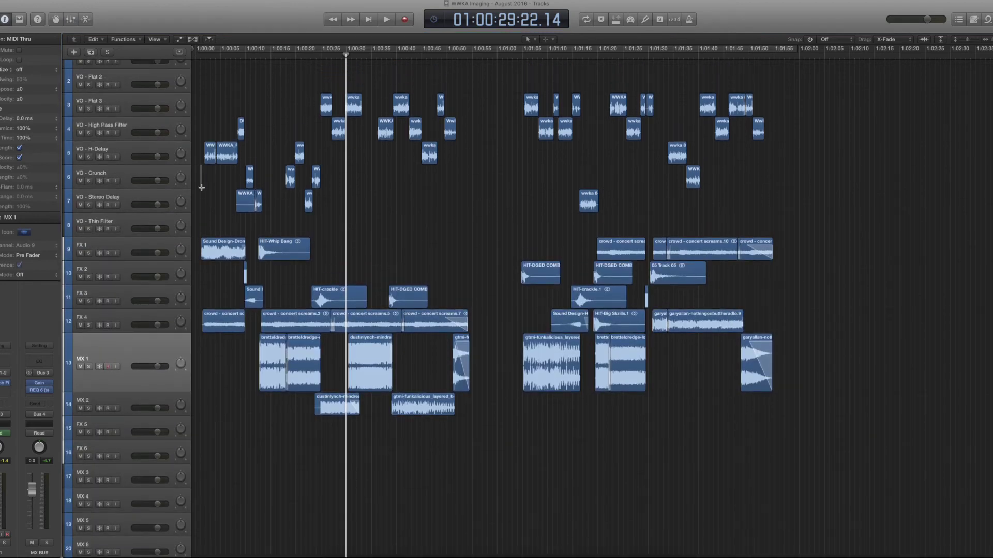
key("super+Right")
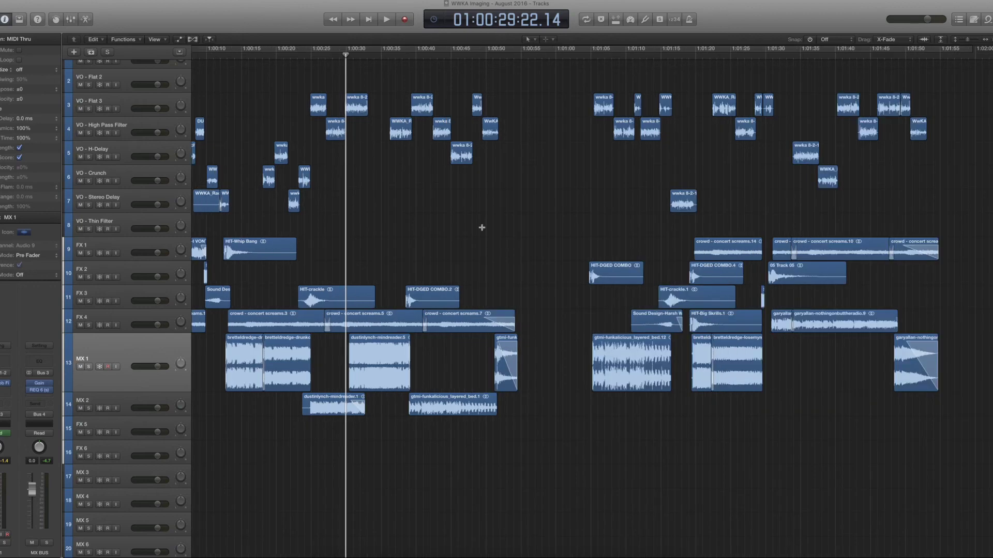
Examine the first imaging piece's regions close up, from its opening FX 1 drone to about 1:00:35.
scroll(481, 227, "left", 5)
left_click(205, 231)
key("super+Right")
key("super+Right")
key("super+Right")
key("super+Right")
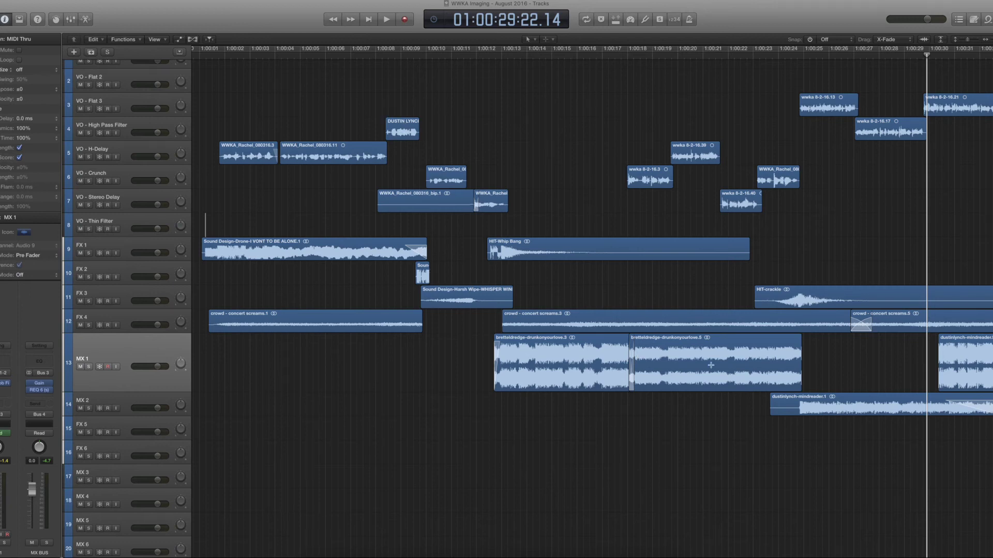
scroll(848, 340, "right", 10)
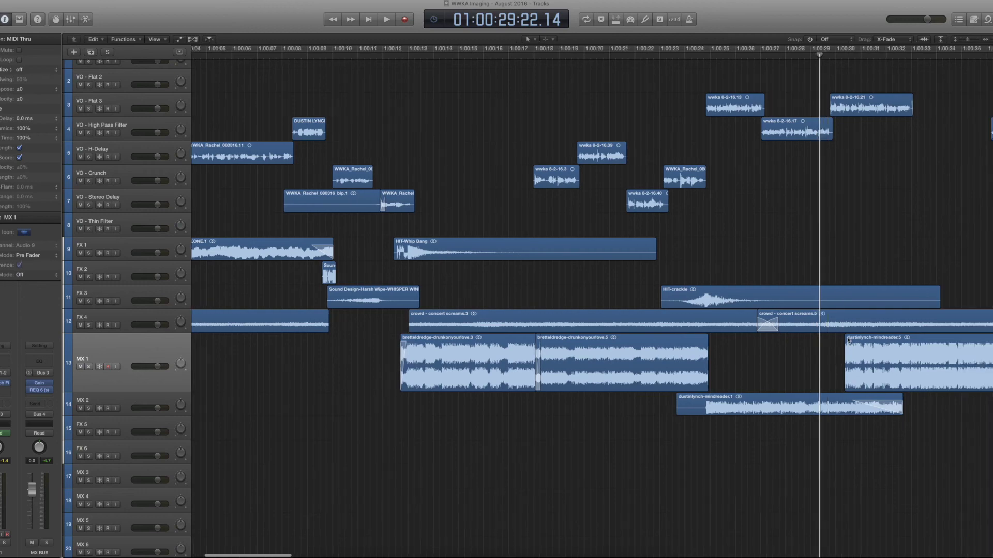
scroll(835, 334, "left", 11)
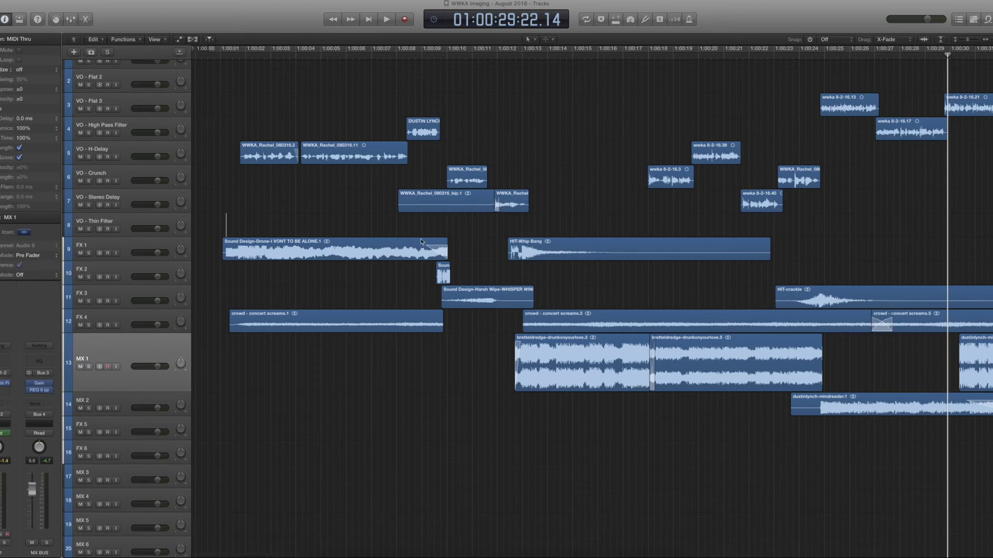
Zoom the timeline out until the first and second imaging pieces are shown together.
left_click(728, 212, "super")
key("super+Left")
key("super+Left")
key("super+Left")
key("super+Left")
key("super+Left")
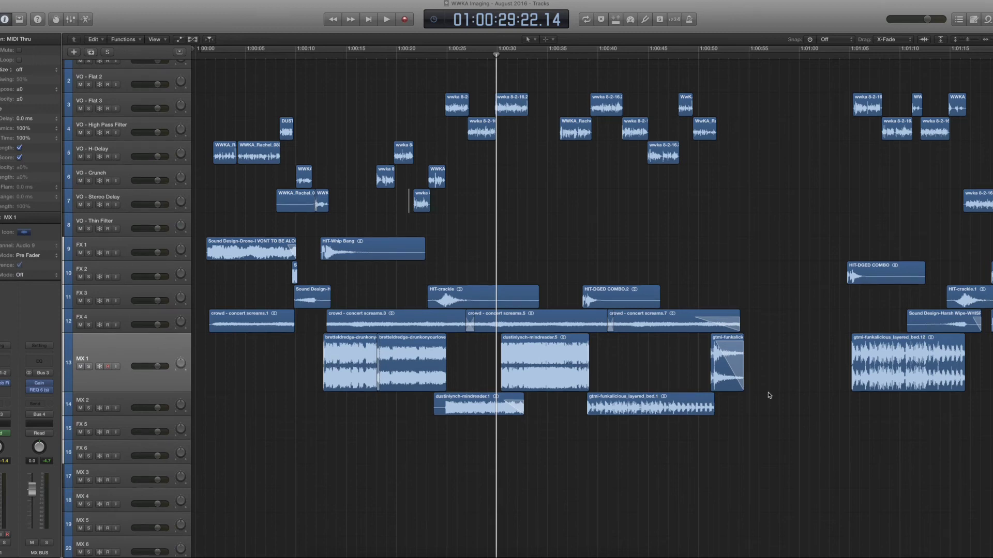
key("super+Left")
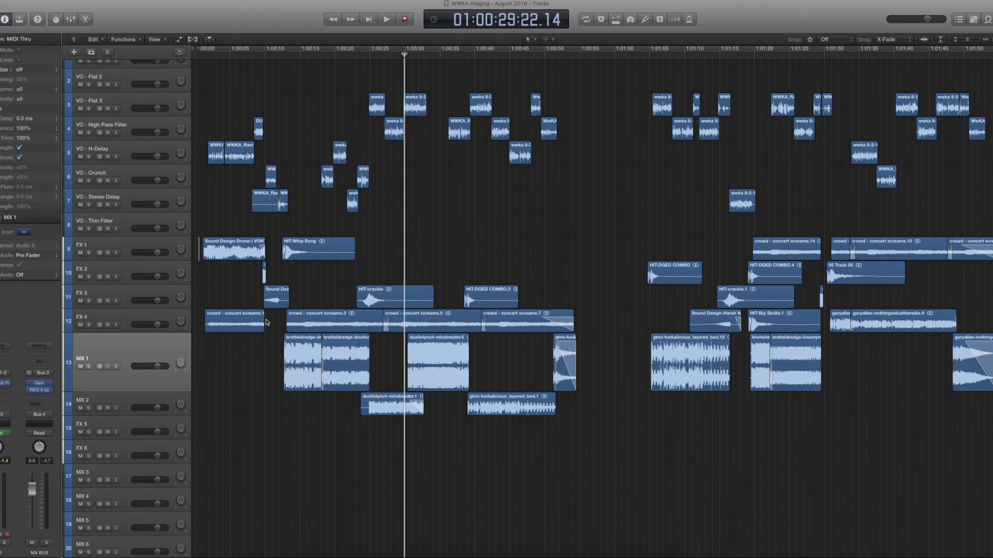
Play the first imaging piece from just before the sound design drone region on FX 1.
key("super+Right")
key("super+Right")
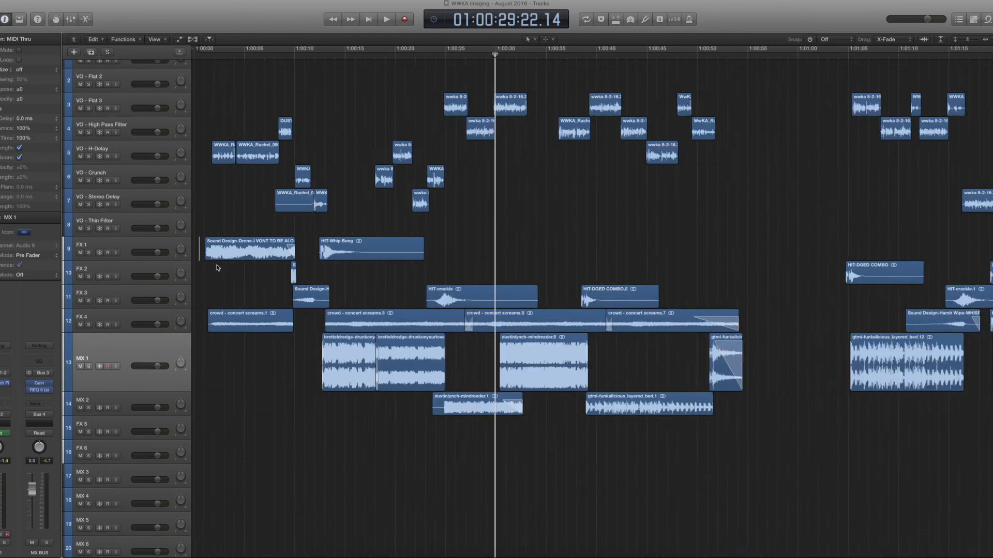
left_click(200, 252)
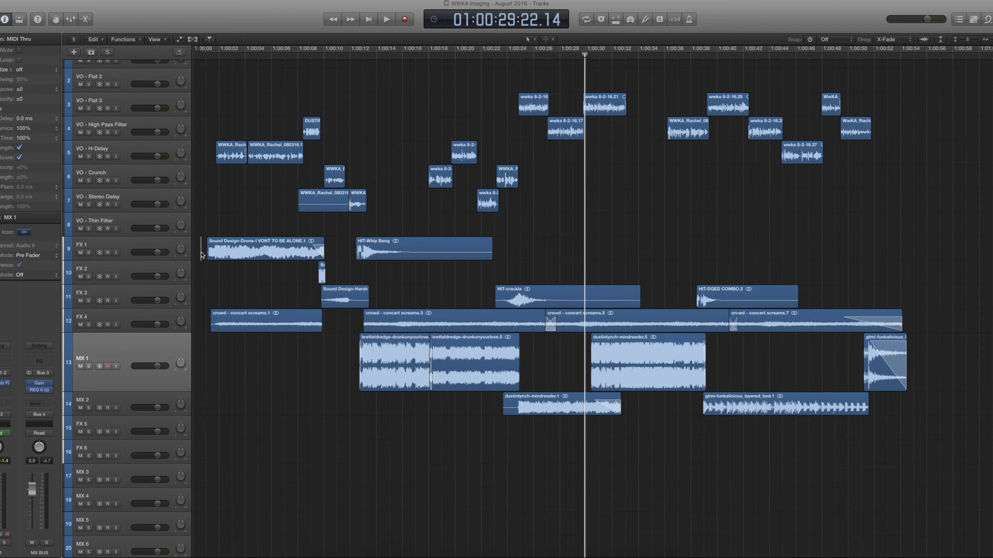
key("Return")
key("space")
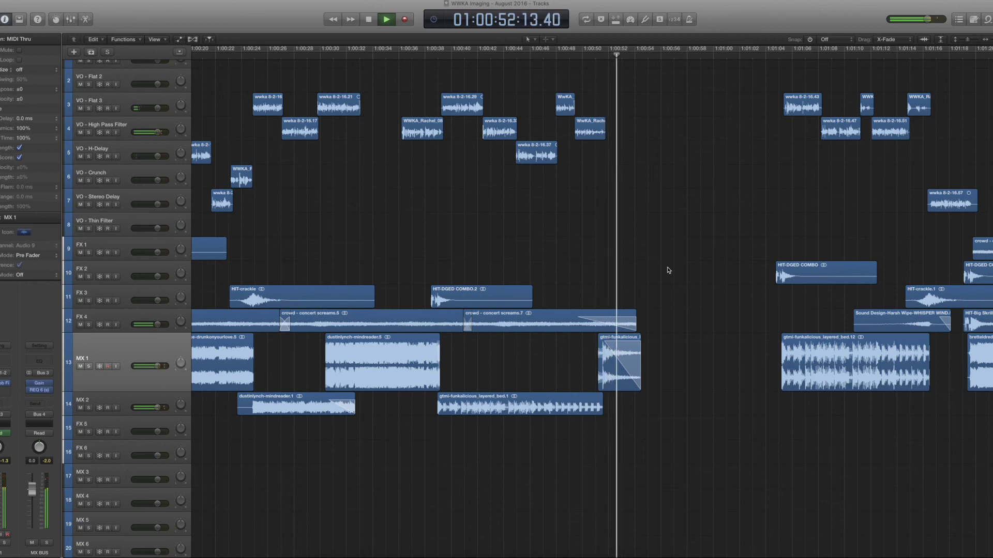
Stop playback and mark a start point just before the first HIT-DGED COMBO region on FX 2 for the second piece.
scroll(763, 282, "right", 3)
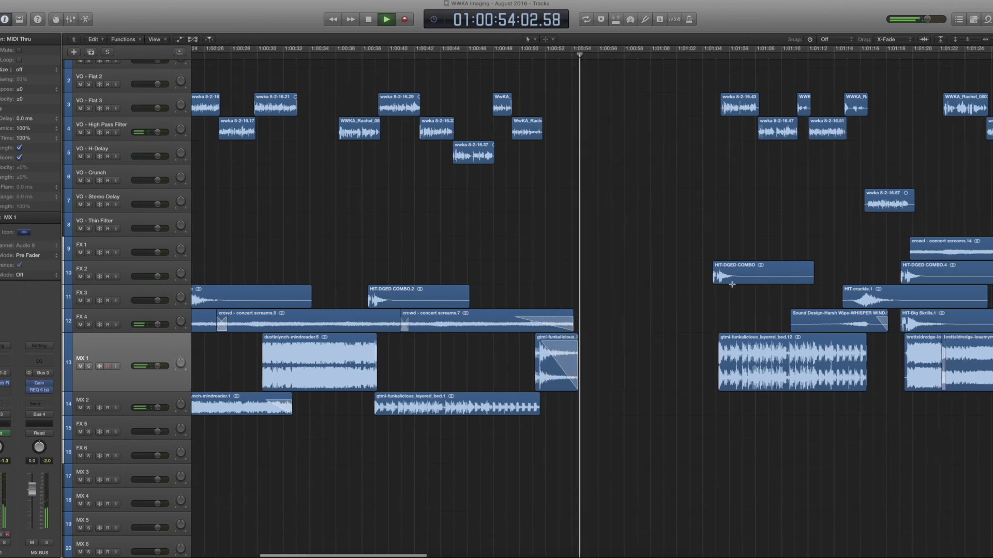
left_click_drag(708, 279, 708, 279)
key("space")
scroll(706, 433, "right", 10)
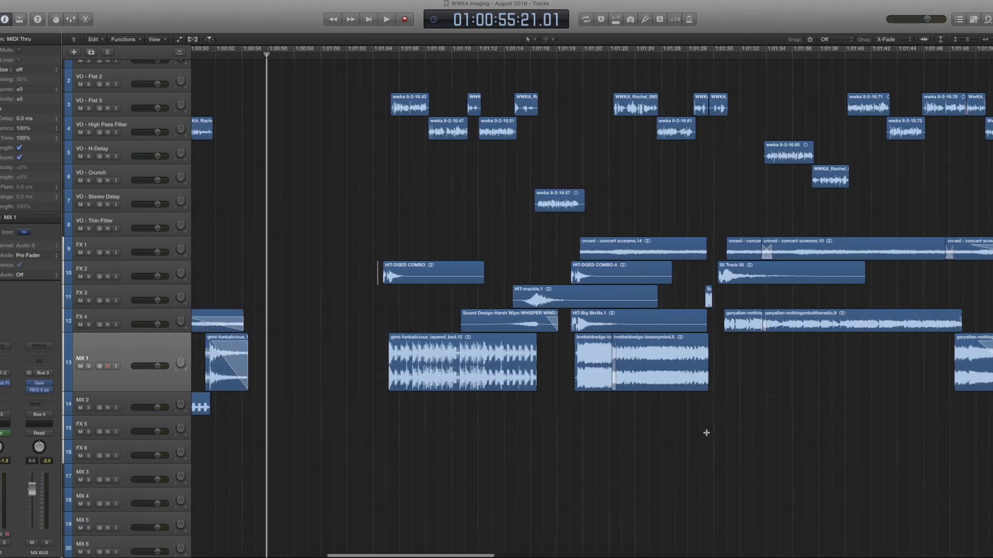
scroll(313, 288, "right", 1)
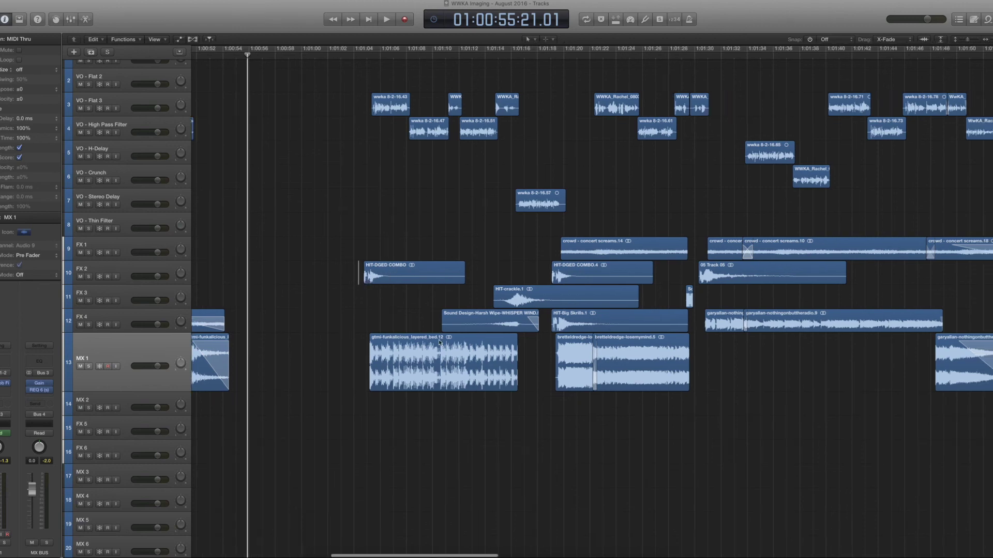
scroll(457, 329, "right", 4)
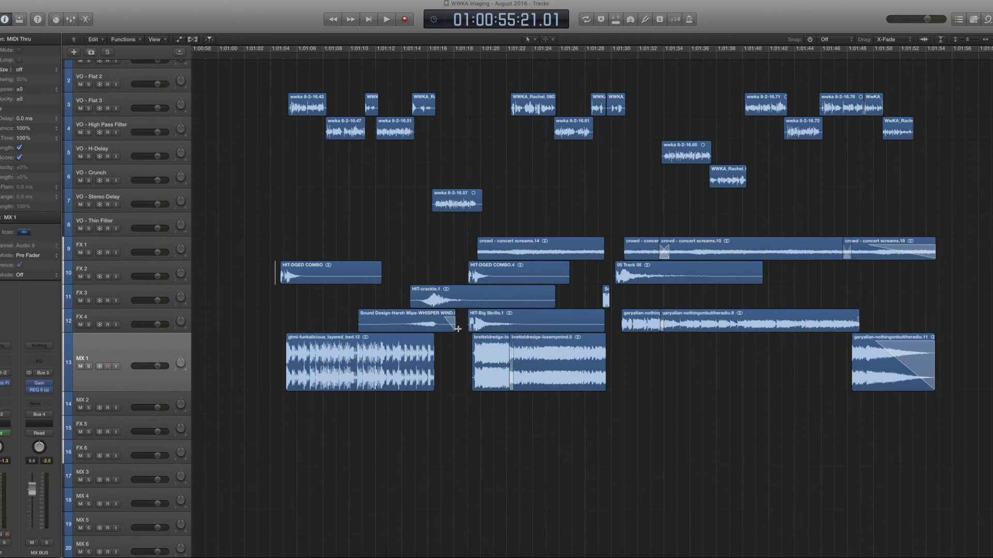
Play the second imaging piece through to its end, show the whole session timeline and stop playback.
key("space")
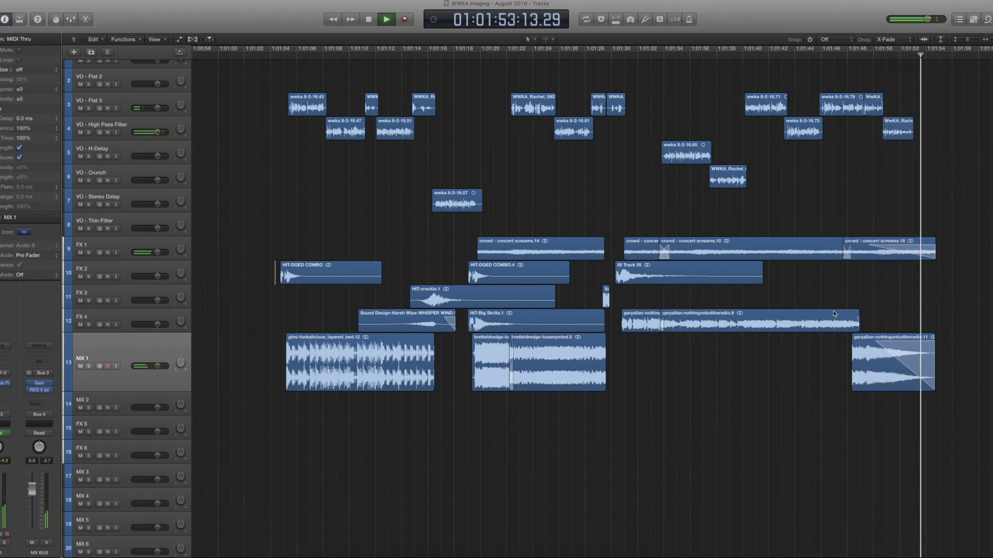
key("super+Left")
key("super+Left")
key("super+Left")
scroll(713, 293, "left", 3)
scroll(719, 269, "left", 2)
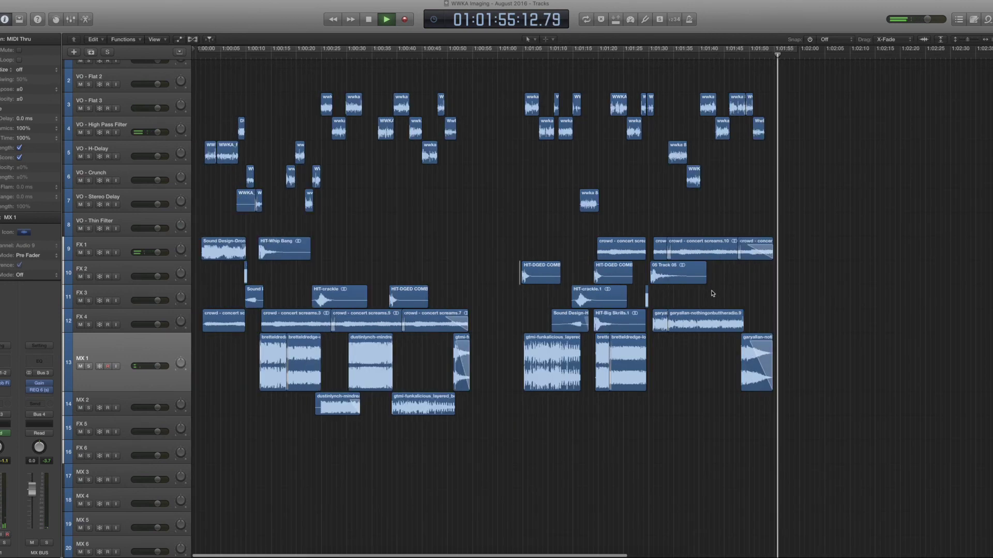
key("space")
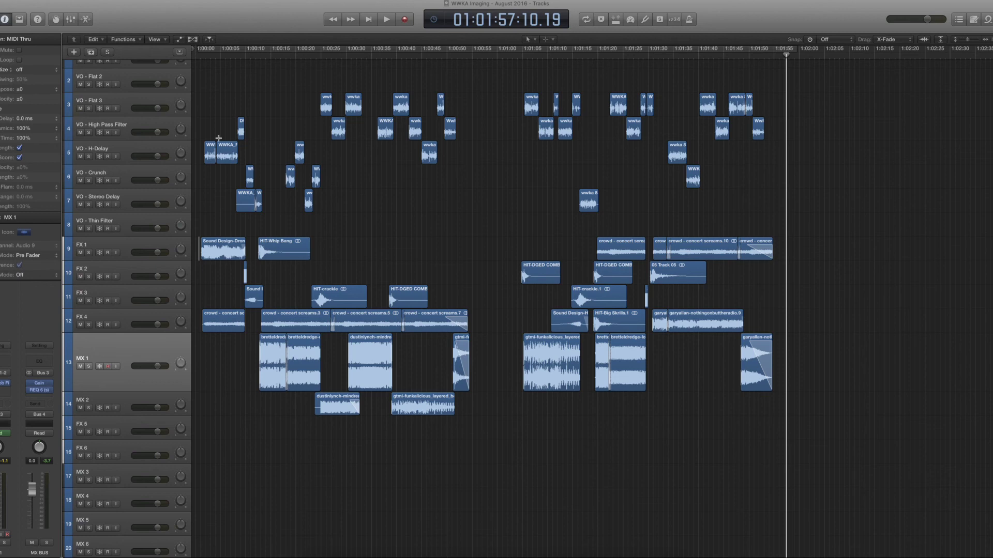
Bring all VO tracks into view and reset the start point in front of the second piece on FX 2.
scroll(222, 310, "up", 2)
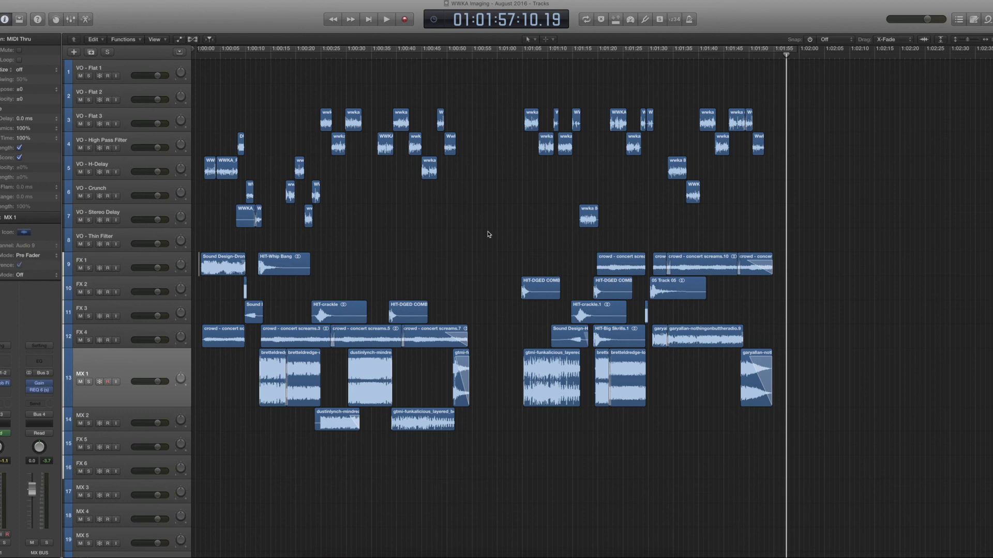
left_click(517, 296, "super")
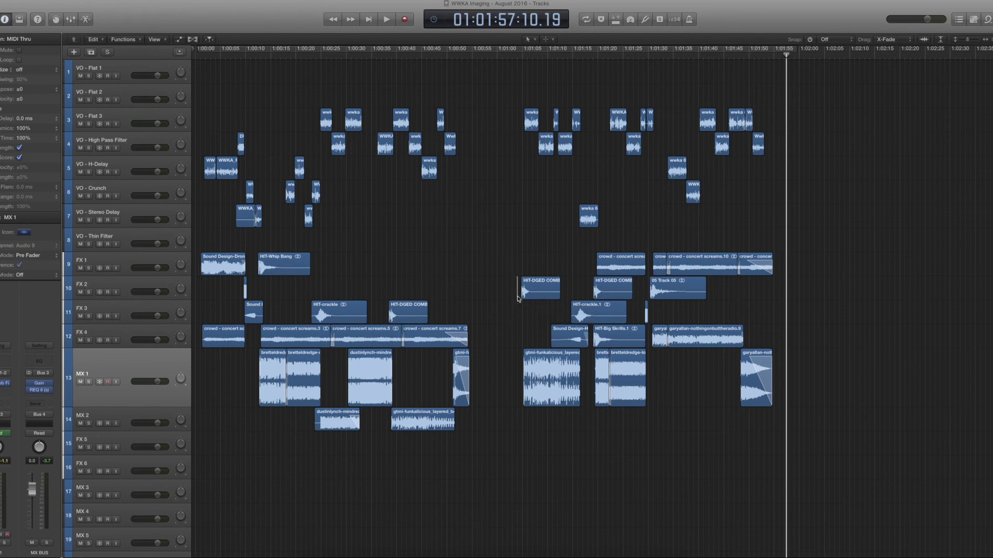